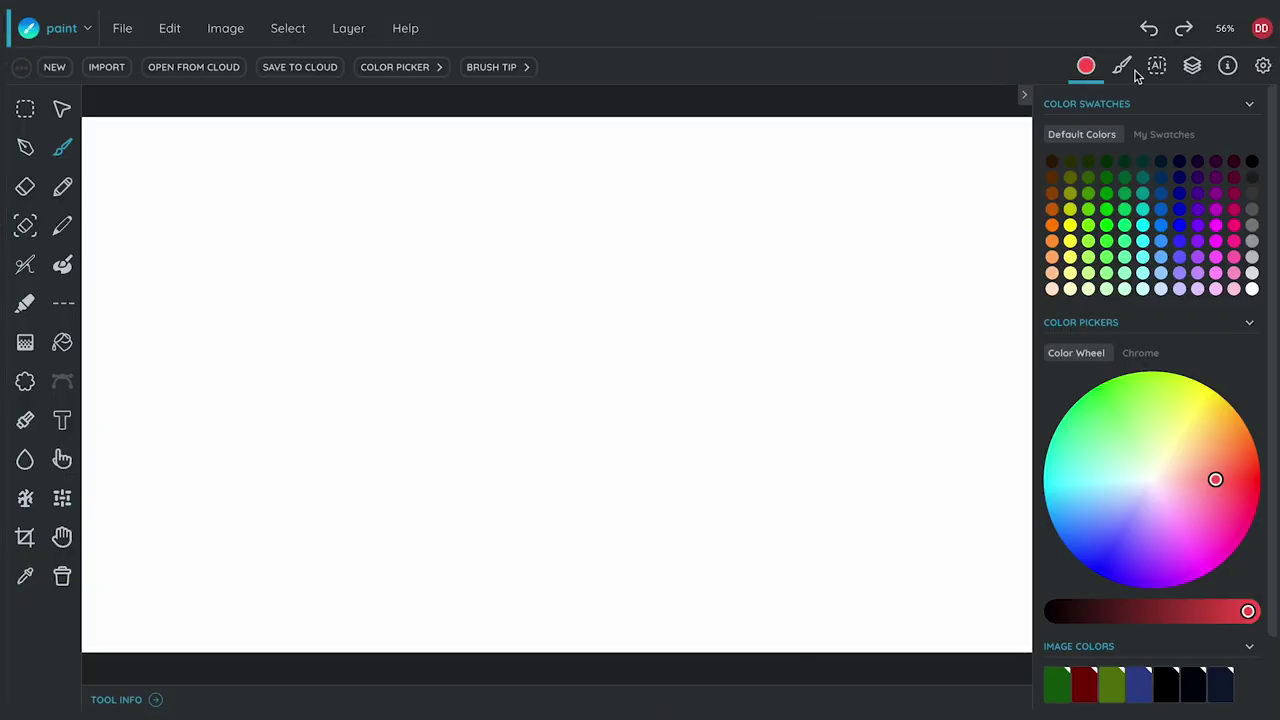
# - Rename the empty layer above the white background layer as "Body"
pyautogui.click(1192, 66)
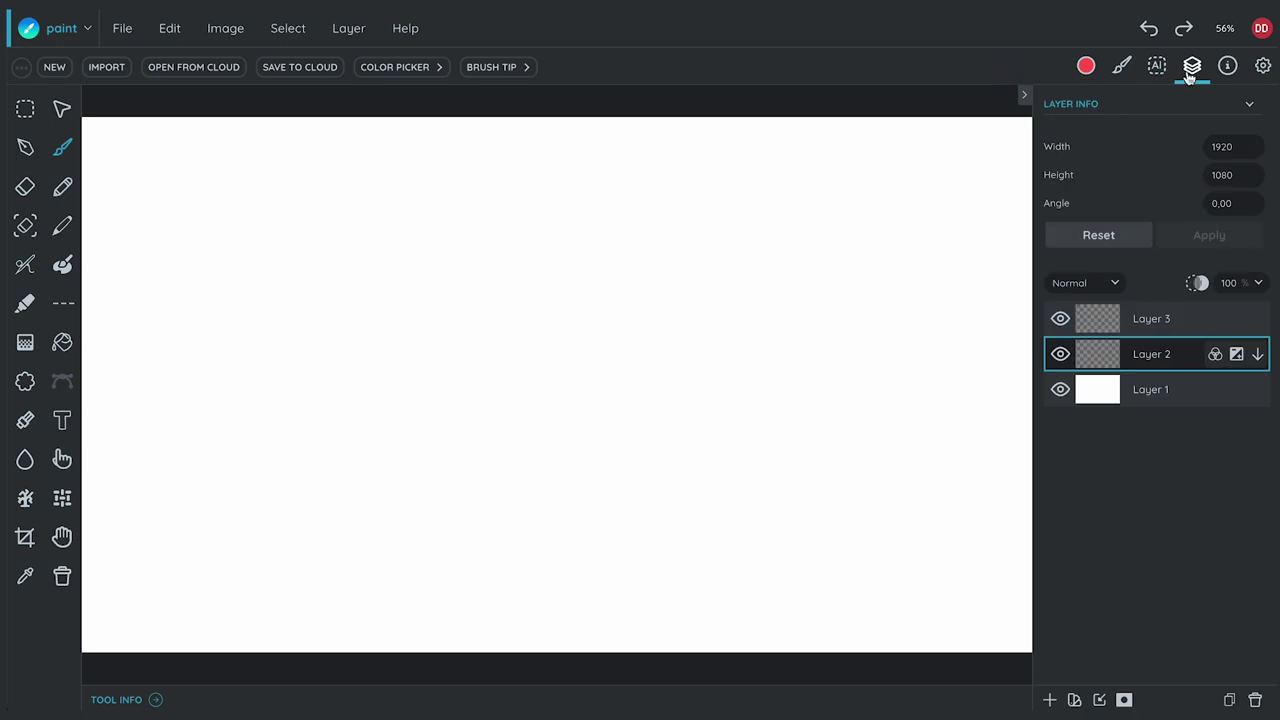
pyautogui.click(1168, 385)
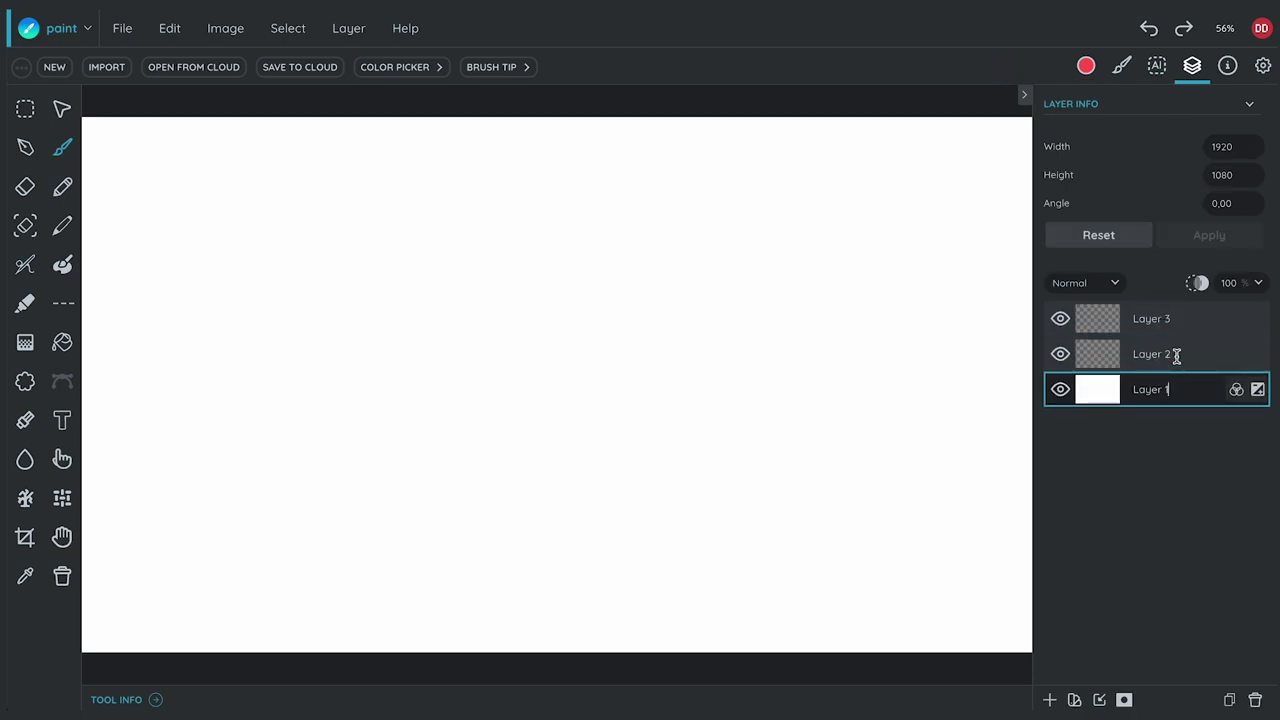
pyautogui.click(1176, 356)
pyautogui.doubleClick(1160, 354)
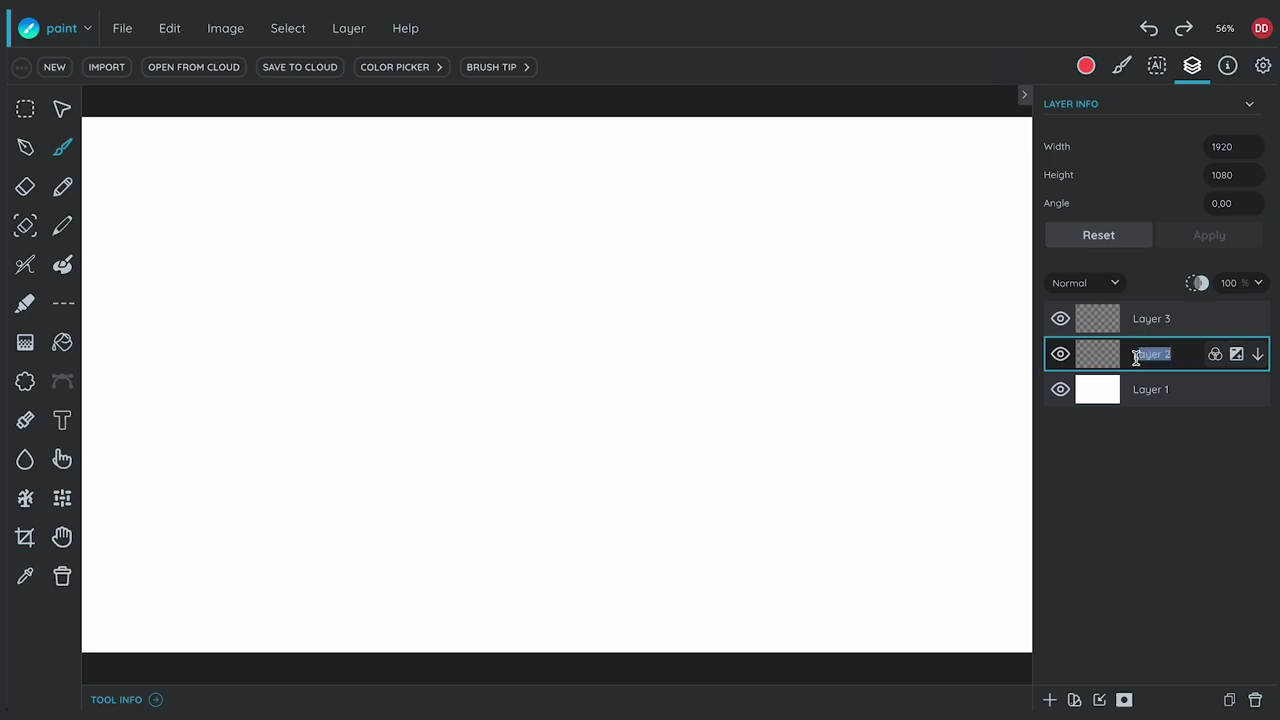
pyautogui.write('Body')
# - Paint a round furry red head with the three-pronged hair brush at 52 pt and two drooping ears at 28 pt
pyautogui.click(1128, 70)
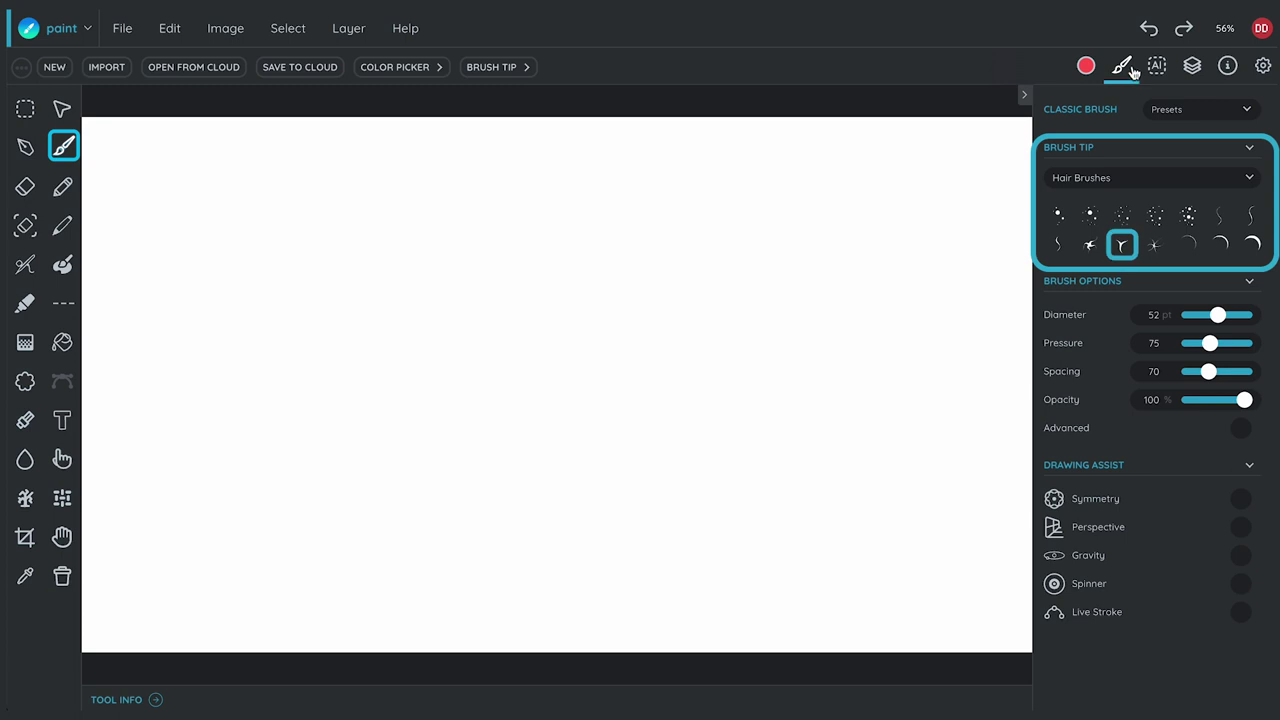
pyautogui.moveTo(520, 240)
pyautogui.mouseDown()
pyautogui.moveTo(600, 245)
pyautogui.moveTo(528, 276)
pyautogui.moveTo(600, 295)
pyautogui.moveTo(579, 302)
pyautogui.moveTo(571, 262)
pyautogui.moveTo(596, 299)
pyautogui.moveTo(563, 309)
pyautogui.moveTo(597, 260)
pyautogui.moveTo(531, 306)
pyautogui.moveTo(648, 291)
pyautogui.moveTo(548, 209)
pyautogui.moveTo(584, 314)
pyautogui.moveTo(540, 198)
pyautogui.moveTo(558, 294)
pyautogui.moveTo(531, 191)
pyautogui.moveTo(548, 299)
pyautogui.moveTo(533, 307)
pyautogui.moveTo(631, 253)
pyautogui.moveTo(488, 250)
pyautogui.moveTo(566, 363)
pyautogui.moveTo(632, 233)
pyautogui.moveTo(527, 316)
pyautogui.moveTo(636, 369)
pyautogui.moveTo(650, 241)
pyautogui.moveTo(668, 326)
pyautogui.moveTo(666, 194)
pyautogui.moveTo(664, 257)
pyautogui.moveTo(660, 202)
pyautogui.moveTo(687, 320)
pyautogui.moveTo(588, 369)
pyautogui.moveTo(604, 364)
pyautogui.moveTo(541, 319)
pyautogui.moveTo(600, 352)
pyautogui.moveTo(529, 307)
pyautogui.moveTo(548, 332)
pyautogui.moveTo(596, 256)
pyautogui.moveTo(639, 335)
pyautogui.moveTo(564, 259)
pyautogui.moveTo(662, 315)
pyautogui.moveTo(670, 288)
pyautogui.moveTo(520, 316)
pyautogui.moveTo(602, 220)
pyautogui.moveTo(610, 314)
pyautogui.moveTo(575, 320)
pyautogui.moveTo(563, 371)
pyautogui.moveTo(487, 275)
pyautogui.moveTo(559, 194)
pyautogui.moveTo(505, 201)
pyautogui.moveTo(532, 183)
pyautogui.moveTo(608, 209)
pyautogui.moveTo(566, 191)
pyautogui.moveTo(600, 193)
pyautogui.moveTo(572, 172)
pyautogui.moveTo(701, 243)
pyautogui.moveTo(671, 230)
pyautogui.moveTo(654, 375)
pyautogui.moveTo(582, 396)
pyautogui.moveTo(457, 293)
pyautogui.moveTo(543, 385)
pyautogui.moveTo(650, 380)
pyautogui.moveTo(700, 310)
pyautogui.moveTo(663, 347)
pyautogui.moveTo(620, 280)
pyautogui.moveTo(440, 280)
pyautogui.moveTo(480, 310)
pyautogui.moveTo(520, 390)
pyautogui.mouseUp()
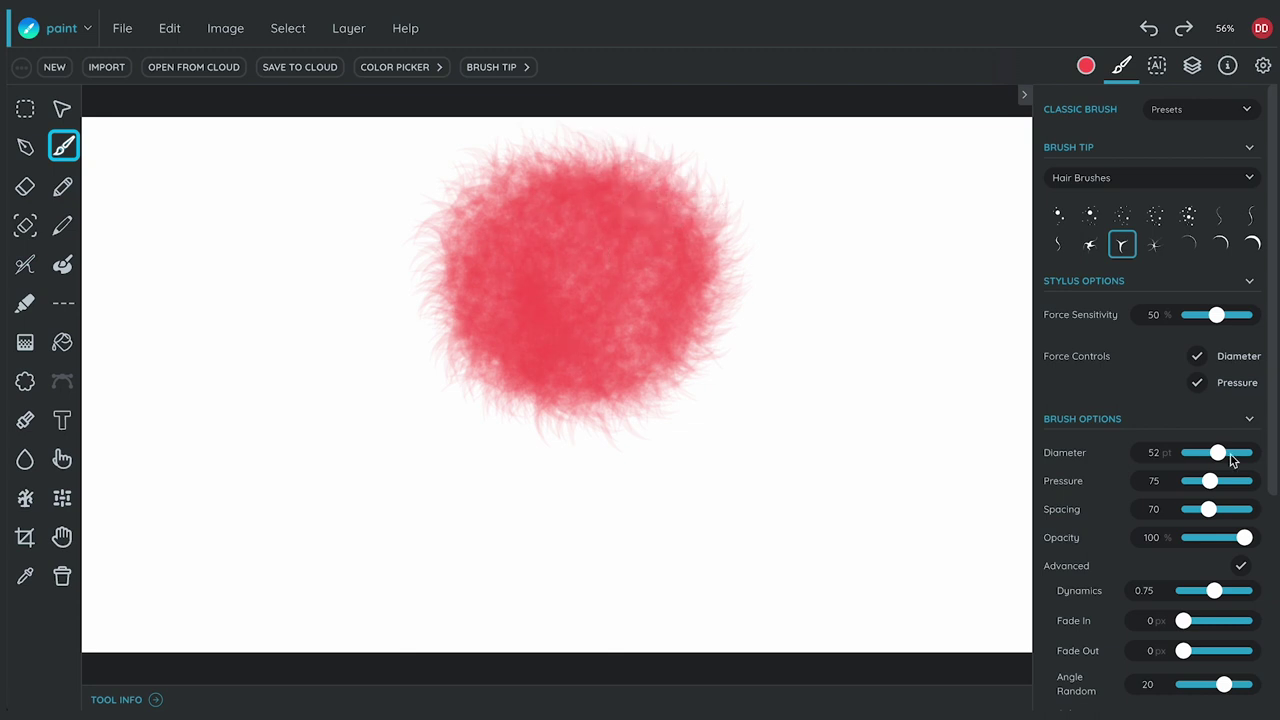
pyautogui.moveTo(1220, 455); pyautogui.dragTo(1204, 453)
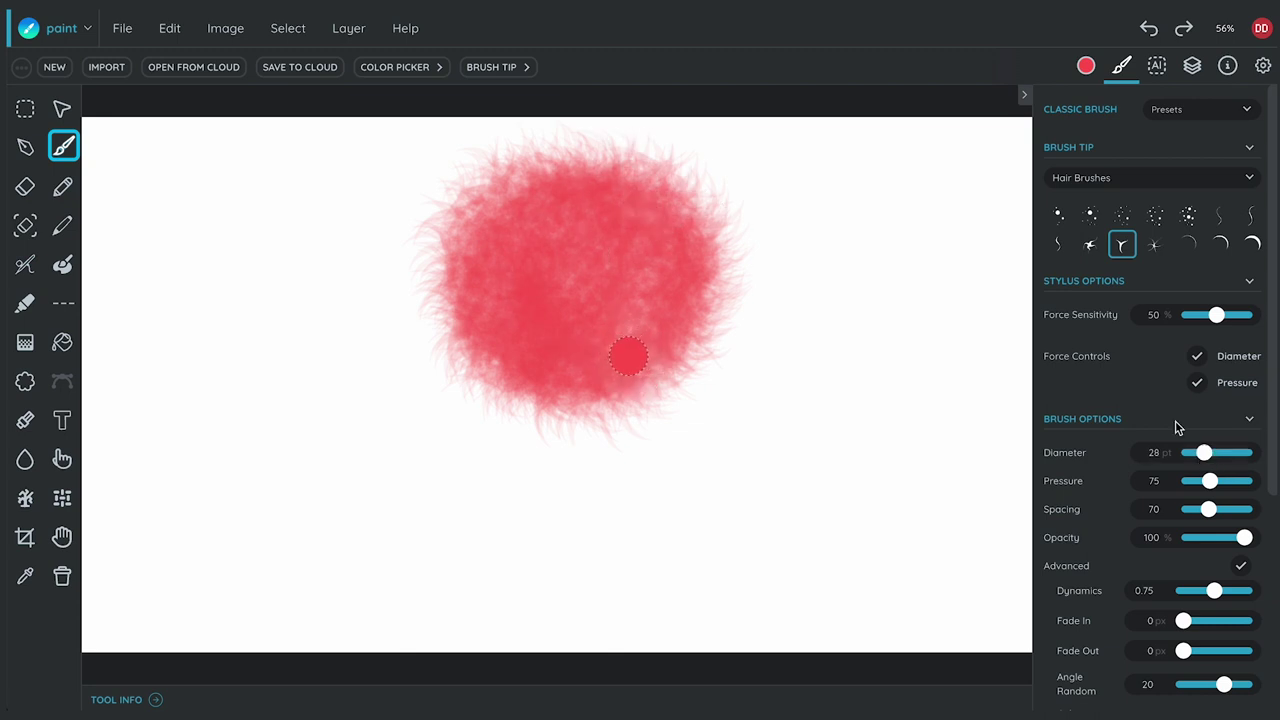
pyautogui.moveTo(430, 320)
pyautogui.mouseDown()
pyautogui.moveTo(418, 262)
pyautogui.moveTo(414, 305)
pyautogui.moveTo(455, 215)
pyautogui.moveTo(415, 345)
pyautogui.moveTo(450, 265)
pyautogui.moveTo(410, 355)
pyautogui.moveTo(445, 300)
pyautogui.moveTo(398, 345)
pyautogui.mouseUp()
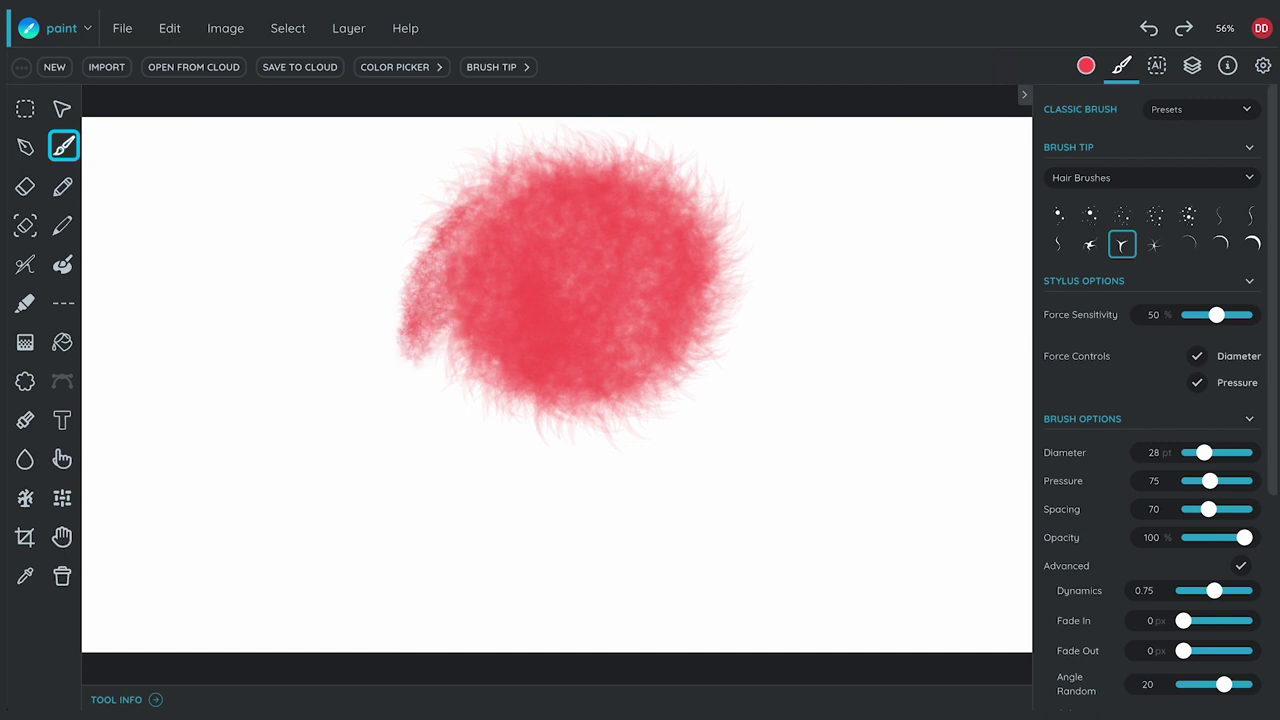
pyautogui.moveTo(718, 244)
pyautogui.mouseDown()
pyautogui.moveTo(760, 332)
pyautogui.moveTo(751, 294)
pyautogui.moveTo(767, 328)
pyautogui.moveTo(705, 232)
pyautogui.moveTo(738, 298)
pyautogui.moveTo(718, 228)
pyautogui.moveTo(742, 270)
pyautogui.mouseUp()
# - Paint a narrow neck widening into a pear-shaped body below the head, and fill it in with the hair brush at 45 pt
pyautogui.moveTo(585, 405)
pyautogui.mouseDown()
pyautogui.moveTo(600, 510)
pyautogui.moveTo(576, 456)
pyautogui.moveTo(560, 490)
pyautogui.moveTo(600, 590)
pyautogui.moveTo(605, 465)
pyautogui.moveTo(640, 541)
pyautogui.moveTo(625, 595)
pyautogui.moveTo(565, 605)
pyautogui.moveTo(650, 565)
pyautogui.moveTo(600, 500)
pyautogui.moveTo(550, 580)
pyautogui.moveTo(630, 520)
pyautogui.moveTo(560, 545)
pyautogui.moveTo(612, 580)
pyautogui.moveTo(585, 495)
pyautogui.moveTo(572, 540)
pyautogui.mouseUp()
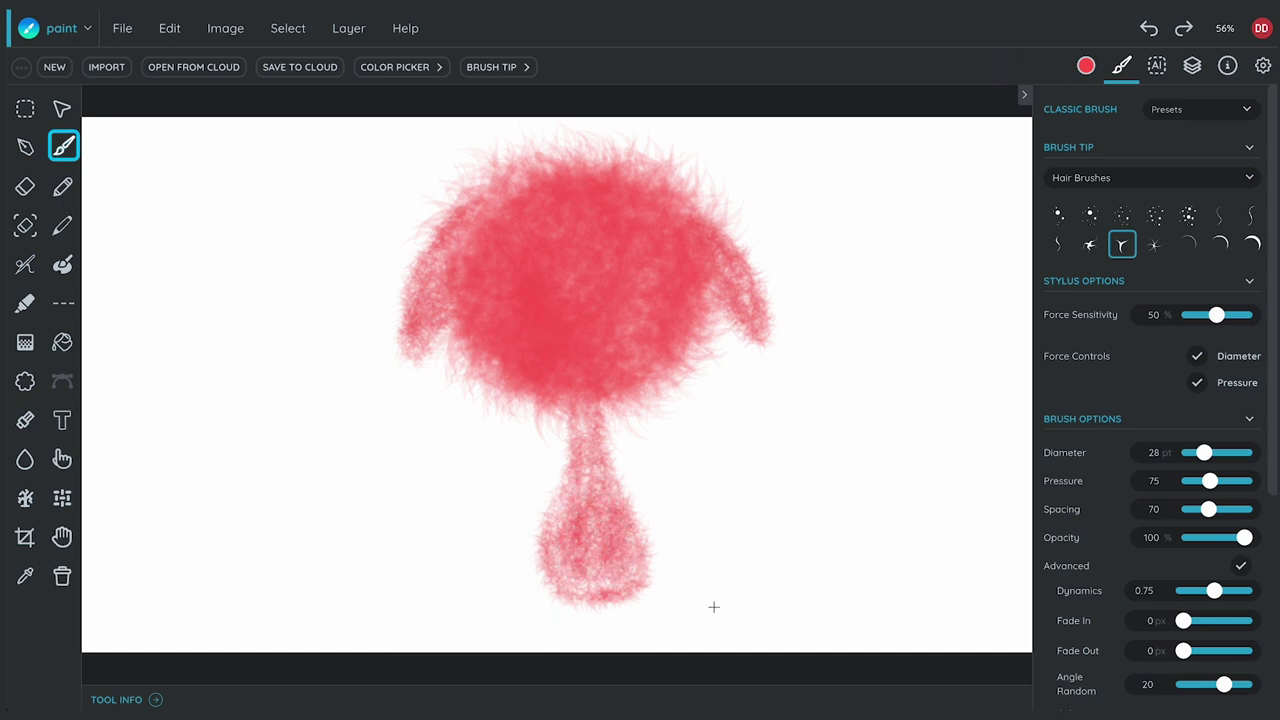
pyautogui.moveTo(1204, 453); pyautogui.dragTo(1214, 453)
pyautogui.moveTo(612, 545)
pyautogui.mouseDown()
pyautogui.moveTo(576, 572)
pyautogui.moveTo(587, 448)
pyautogui.moveTo(598, 508)
pyautogui.moveTo(612, 511)
pyautogui.moveTo(575, 500)
pyautogui.mouseUp()
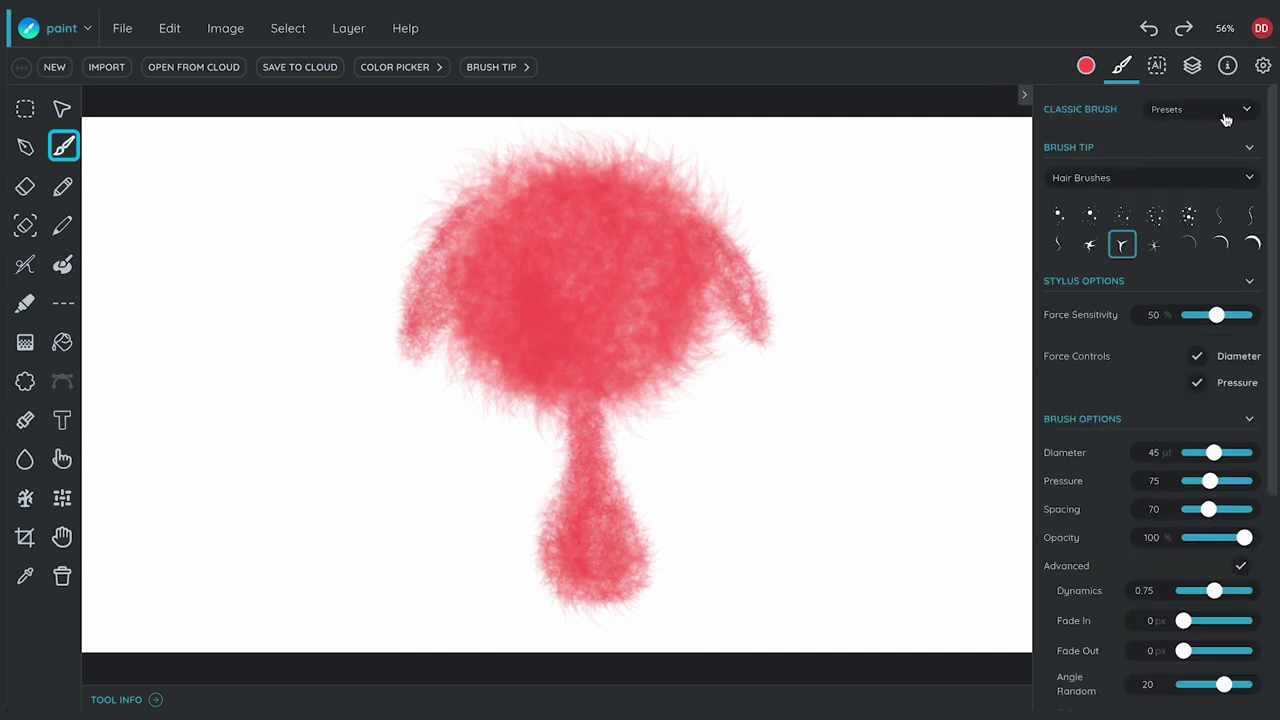
# - Outline both ears in red with the third tip of the Default Brushes at a 14 pt diameter
pyautogui.click(1232, 178)
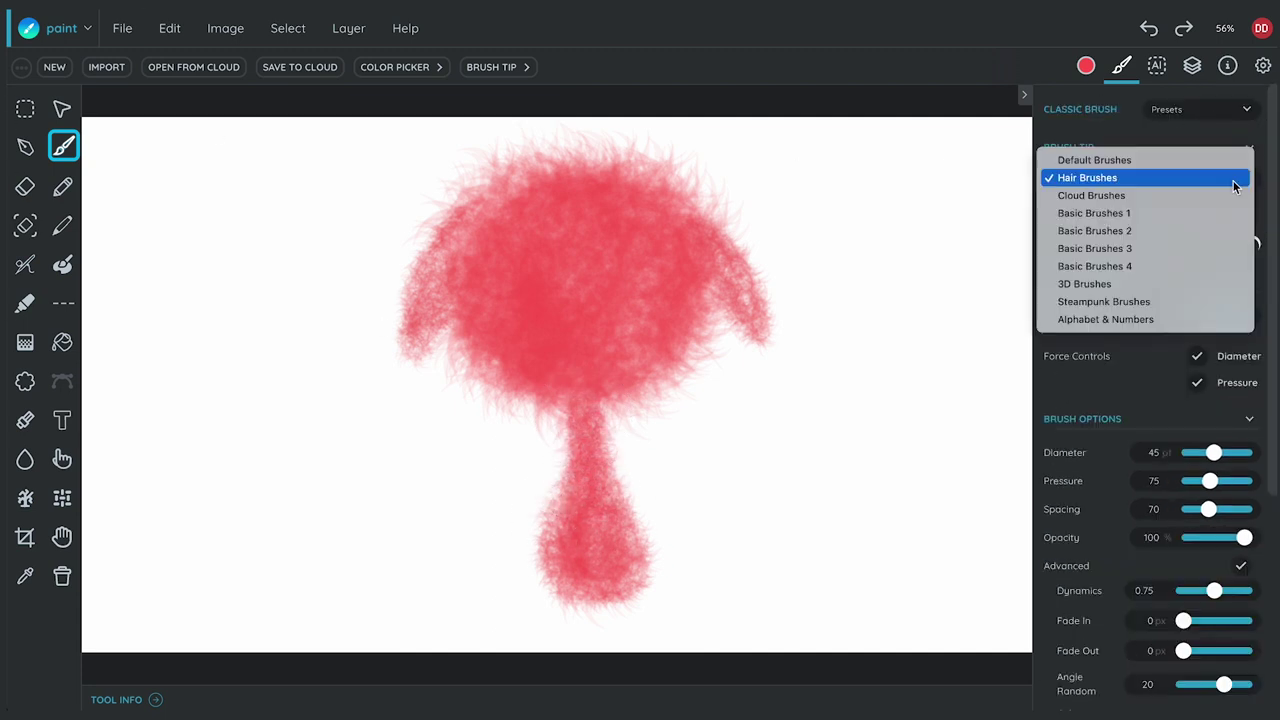
pyautogui.click(1154, 164)
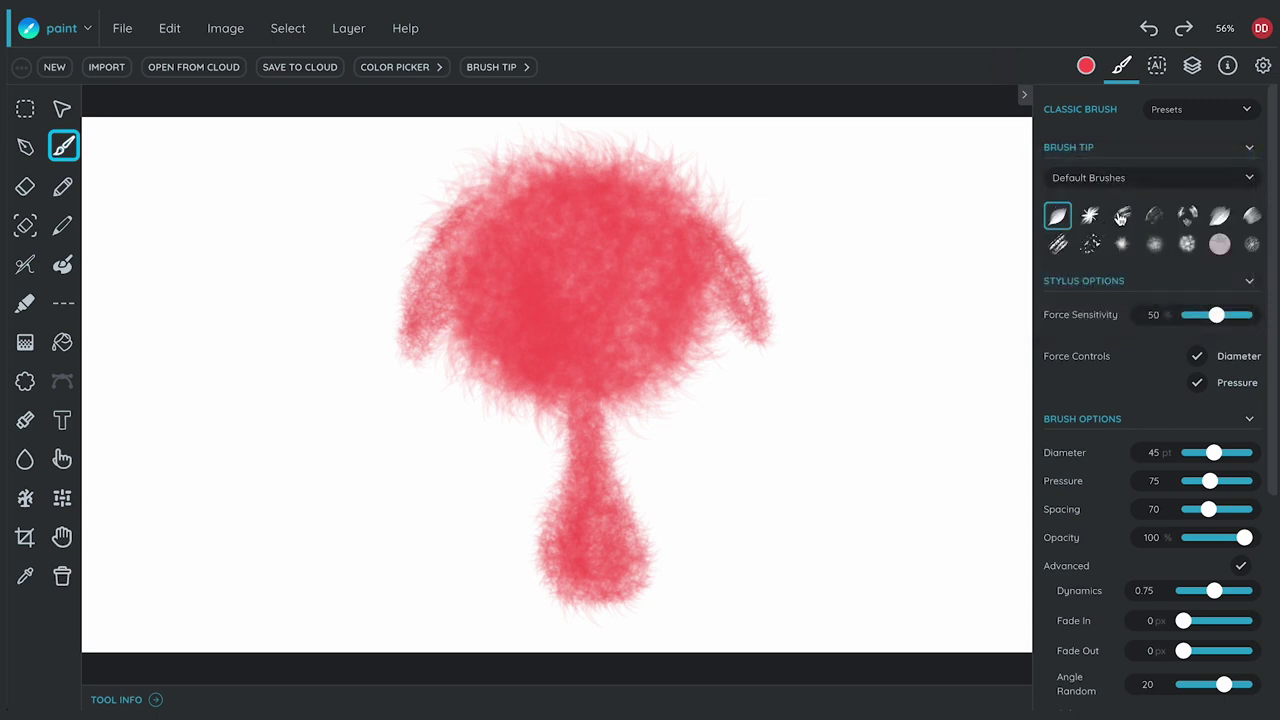
pyautogui.click(1121, 219)
pyautogui.moveTo(1210, 455); pyautogui.dragTo(1198, 456)
pyautogui.moveTo(450, 216)
pyautogui.mouseDown()
pyautogui.moveTo(409, 276)
pyautogui.moveTo(426, 346)
pyautogui.mouseUp()
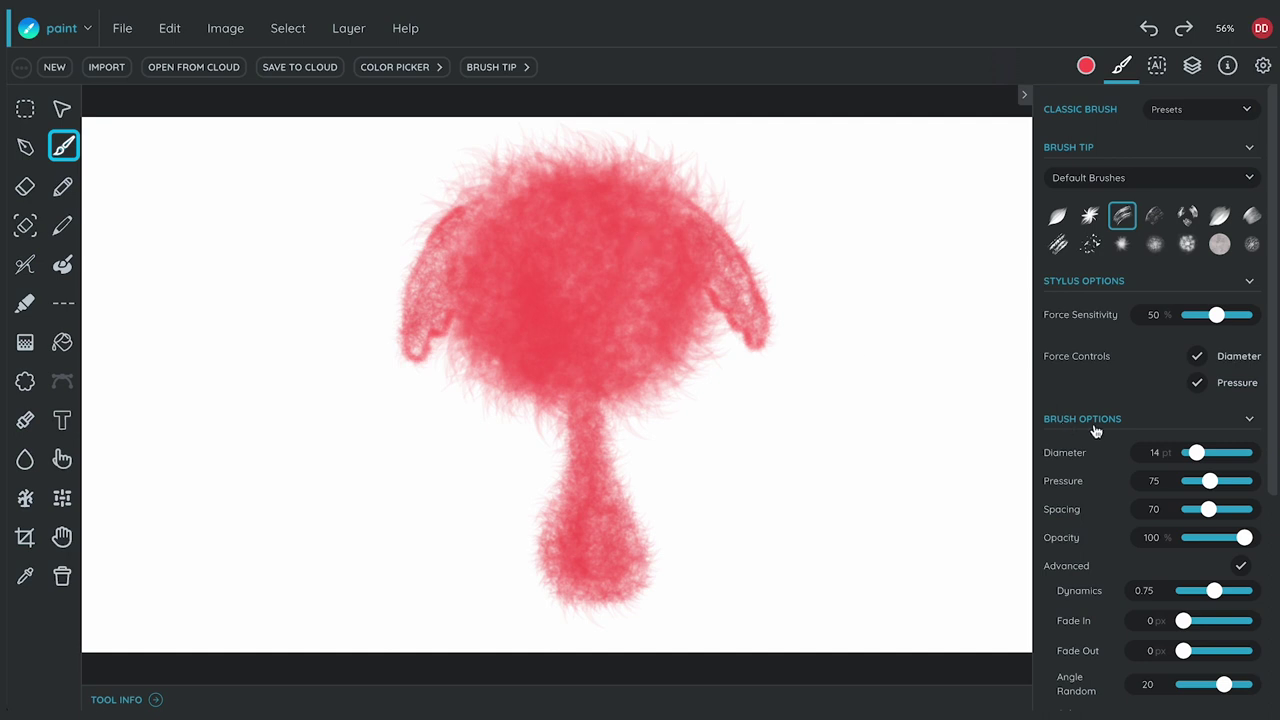
# - Sketch a lowered arm, a raised waving hand and two small feet on the body with an 8 pt brush
pyautogui.moveTo(1194, 452); pyautogui.dragTo(1191, 456)
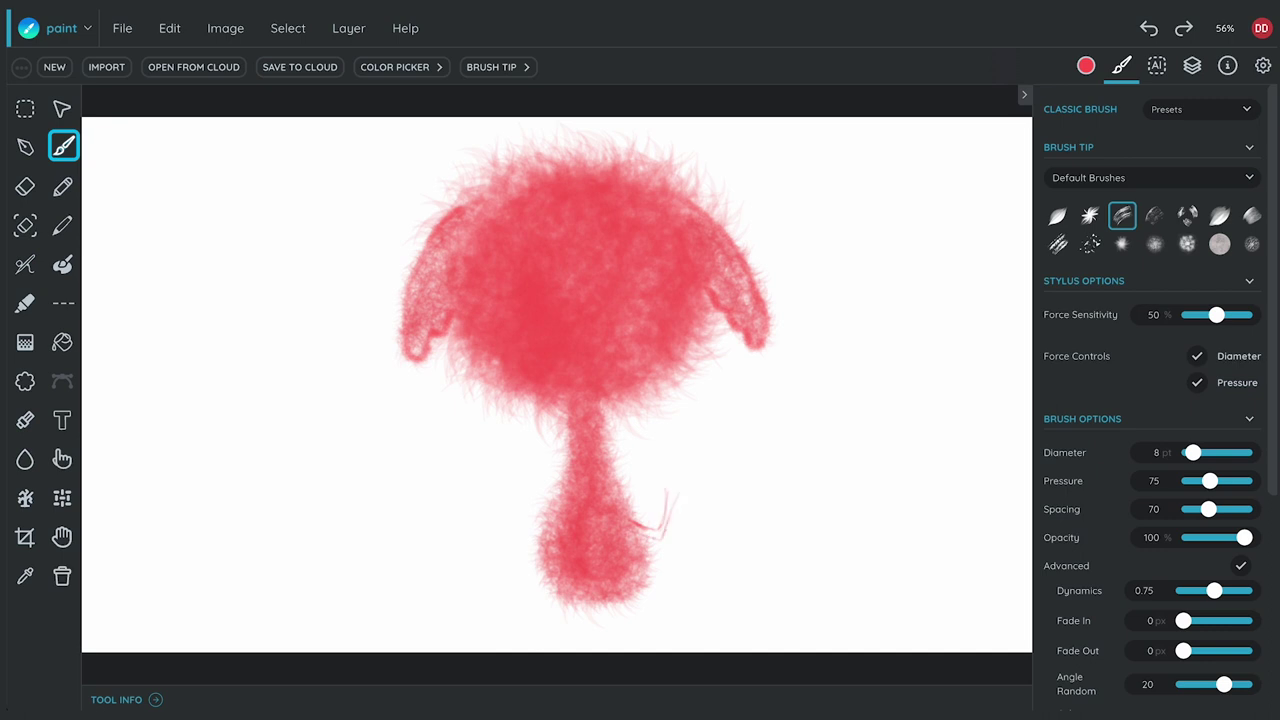
pyautogui.moveTo(543, 550); pyautogui.dragTo(527, 585)
pyautogui.moveTo(671, 462); pyautogui.dragTo(685, 470)
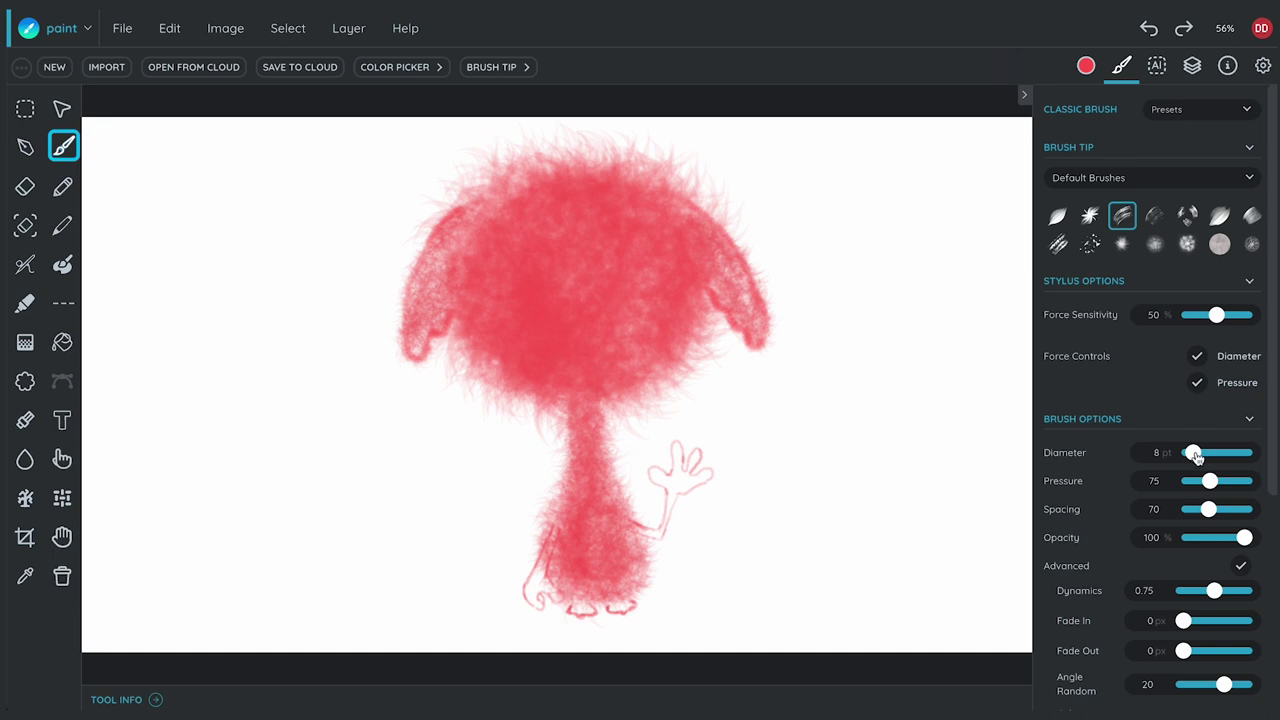
# - Fill in the raised hand and both arms with small red brush strokes
pyautogui.moveTo(1193, 453); pyautogui.dragTo(1195, 455)
pyautogui.moveTo(660, 476)
pyautogui.mouseDown()
pyautogui.moveTo(677, 447)
pyautogui.moveTo(666, 476)
pyautogui.moveTo(692, 458)
pyautogui.moveTo(688, 478)
pyautogui.moveTo(706, 473)
pyautogui.mouseUp()
pyautogui.moveTo(1197, 453); pyautogui.dragTo(1193, 453)
pyautogui.moveTo(690, 482)
pyautogui.mouseDown()
pyautogui.moveTo(662, 530)
pyautogui.moveTo(638, 524)
pyautogui.mouseUp()
pyautogui.moveTo(546, 572); pyautogui.dragTo(556, 592)
pyautogui.moveTo(668, 502); pyautogui.dragTo(666, 524)
pyautogui.moveTo(549, 545); pyautogui.dragTo(538, 604)
# - Darken the lowered arm and the shoulder end of the raised arm with a 12 pt brush
pyautogui.moveTo(1193, 453); pyautogui.dragTo(1195, 453)
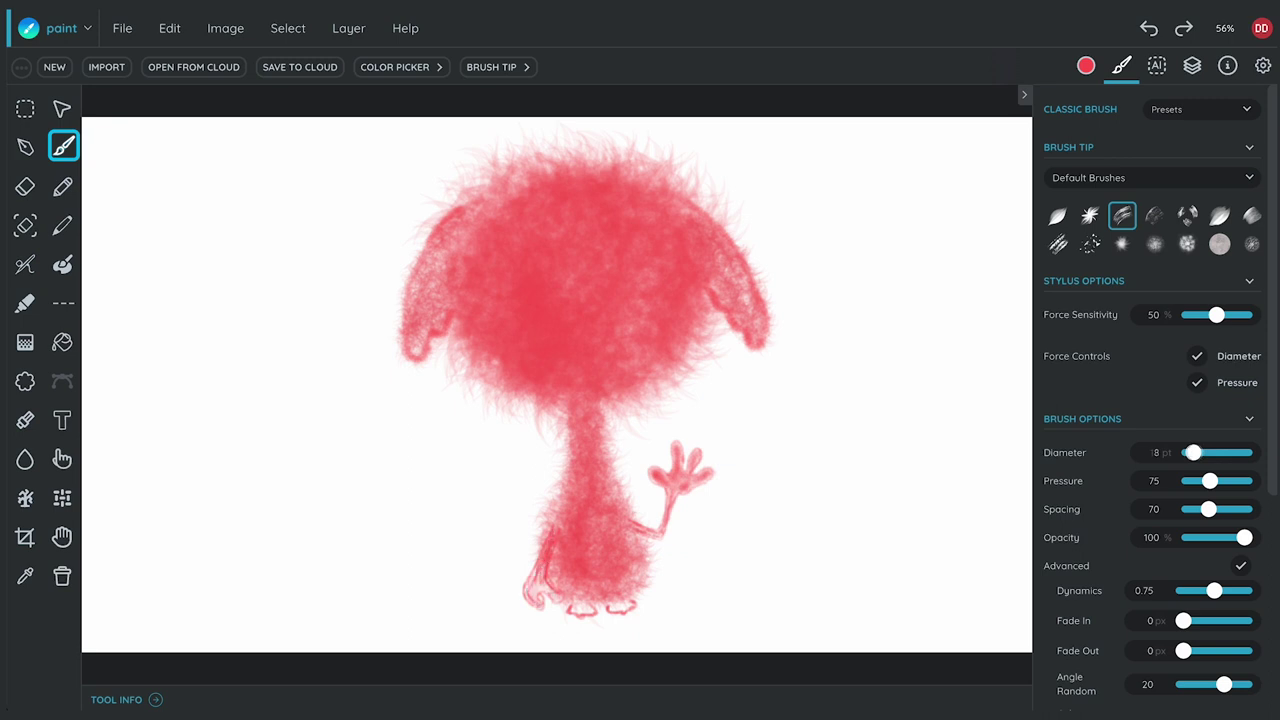
pyautogui.moveTo(552, 574); pyautogui.dragTo(534, 602)
pyautogui.moveTo(626, 524); pyautogui.dragTo(646, 532)
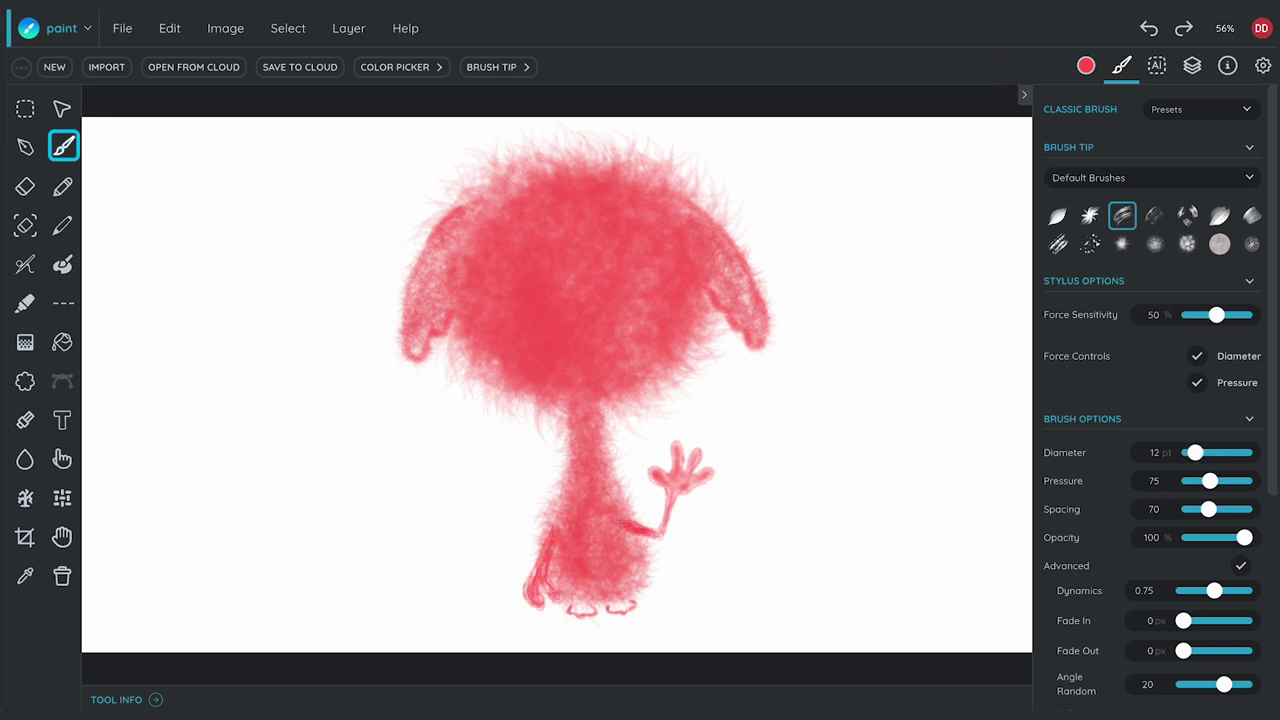
# - Rename the empty top layer, Layer 3, as "Body2"
pyautogui.click(1192, 66)
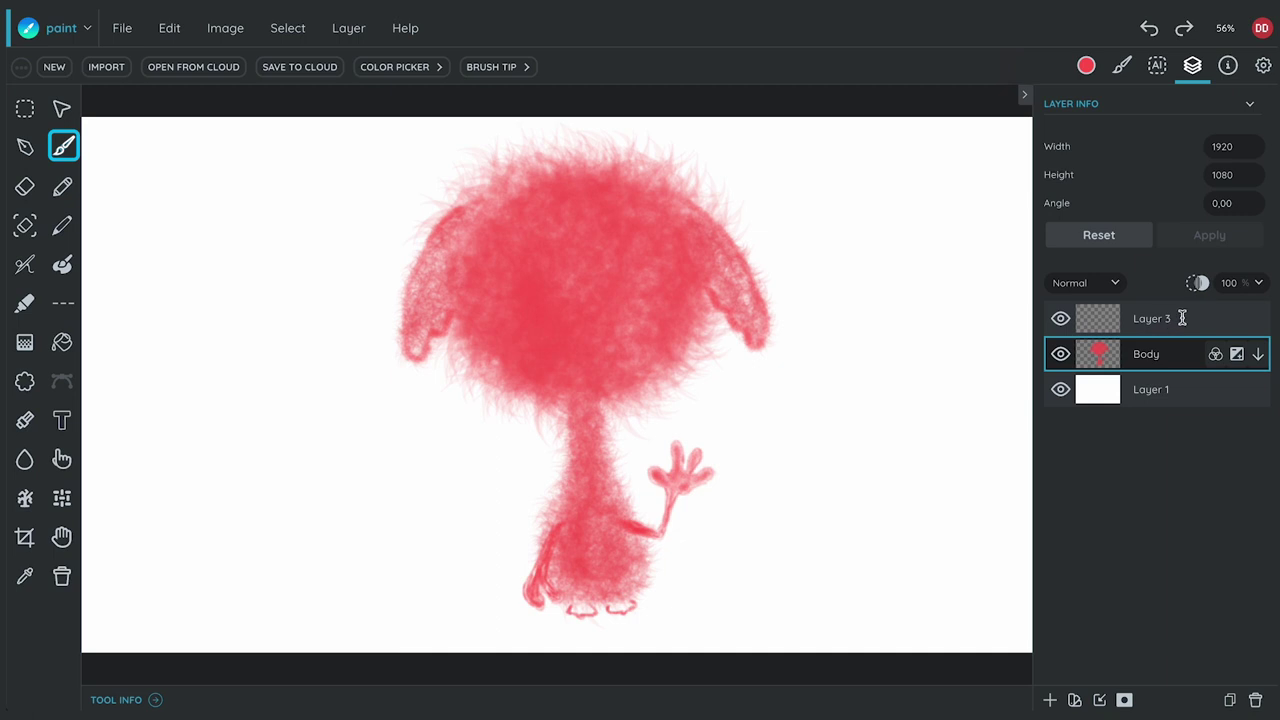
pyautogui.click(1170, 320)
pyautogui.click(1170, 320)
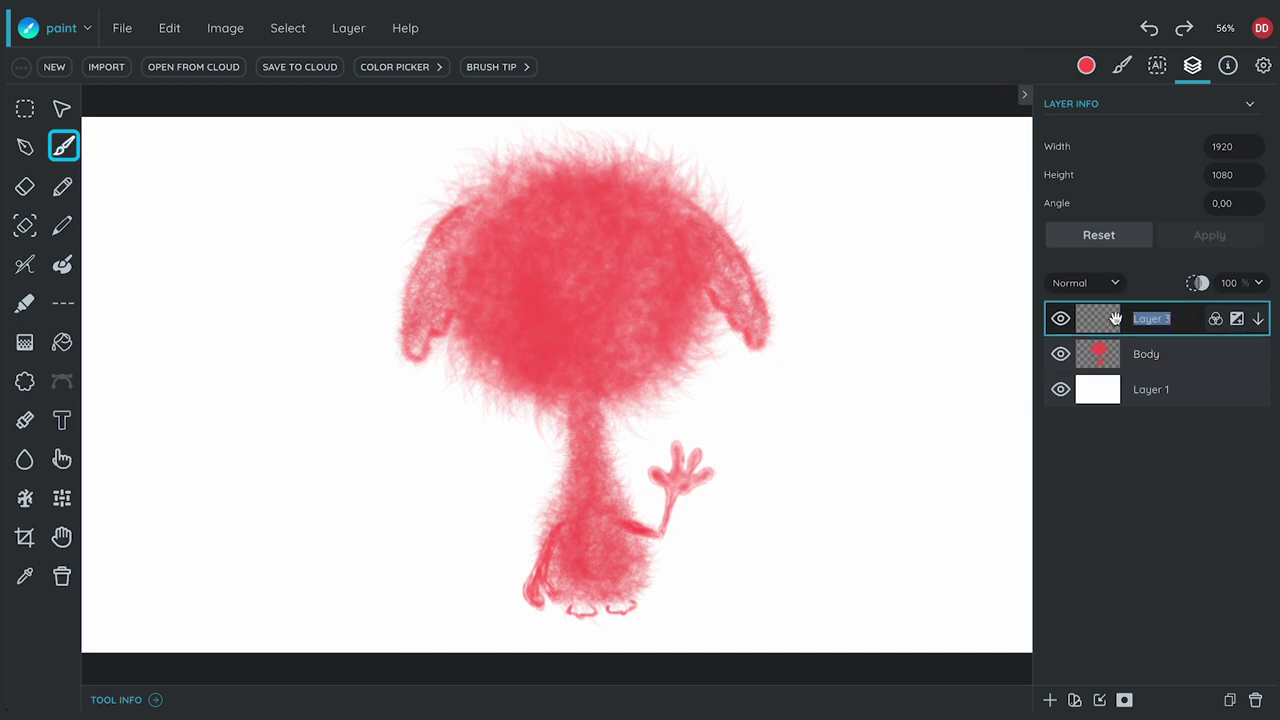
pyautogui.write('Body2')
# - Draw a large round eye made of concentric circles on the head in a darker red with an 8 pt brush
pyautogui.click(1122, 65)
pyautogui.scroll(-1, 1197, 420)
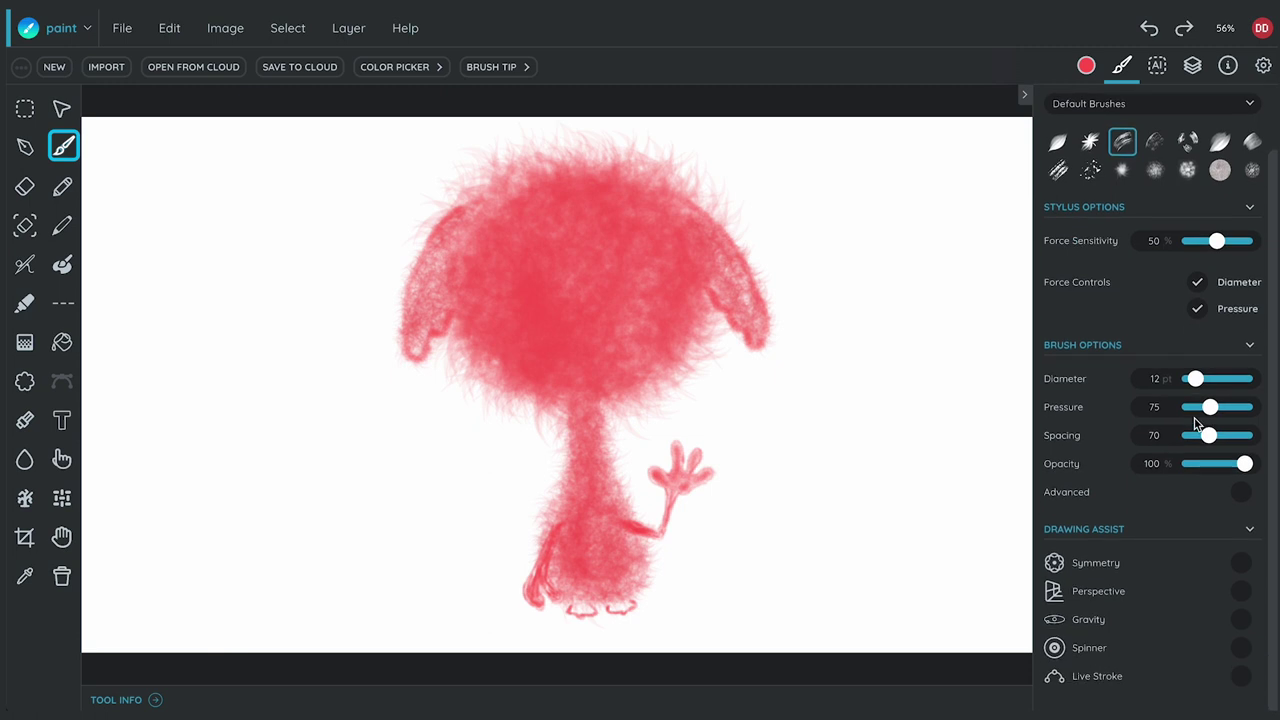
pyautogui.scroll(1, 1159, 463)
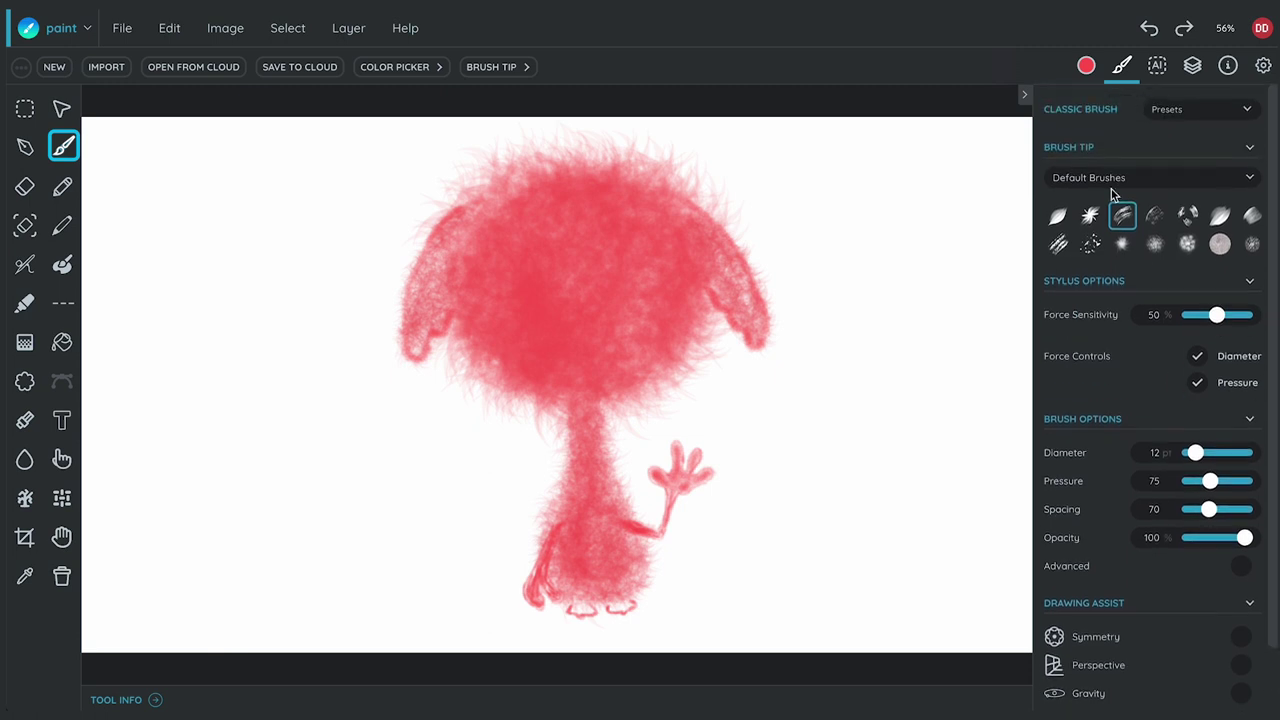
pyautogui.click(1086, 65)
pyautogui.moveTo(1230, 614); pyautogui.dragTo(1186, 614)
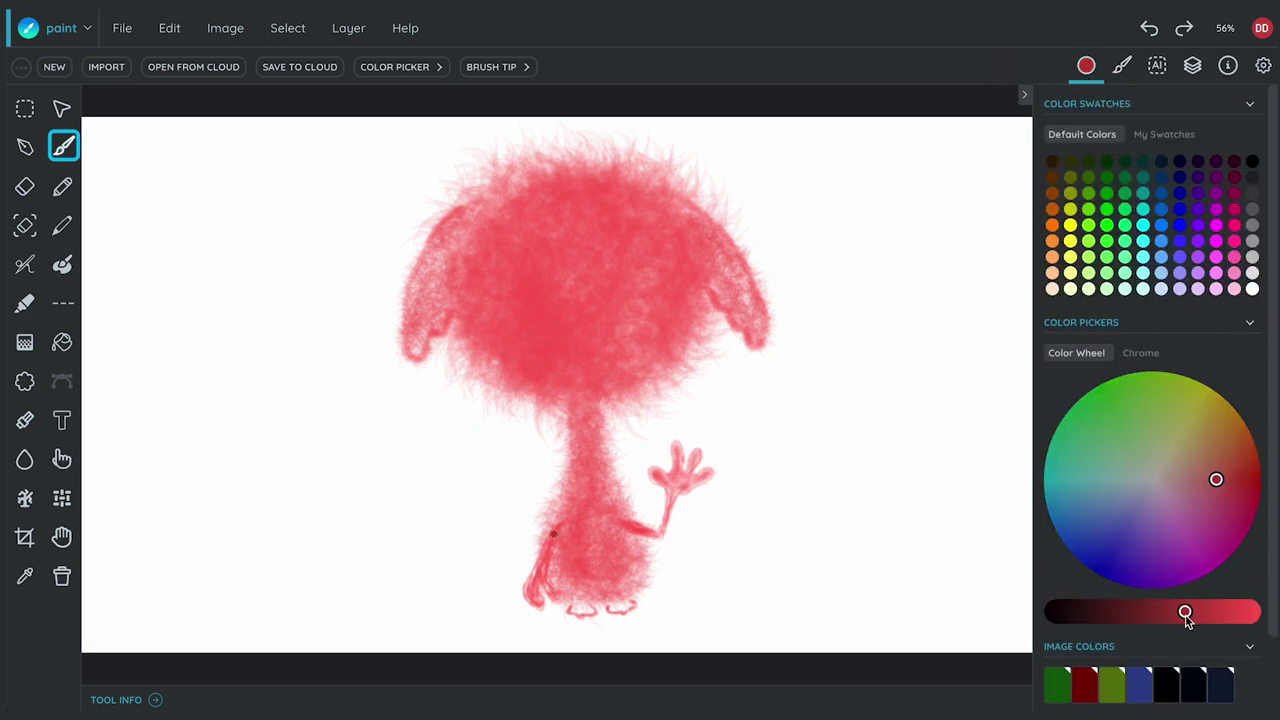
pyautogui.click(1121, 65)
pyautogui.moveTo(1203, 453); pyautogui.dragTo(1195, 455)
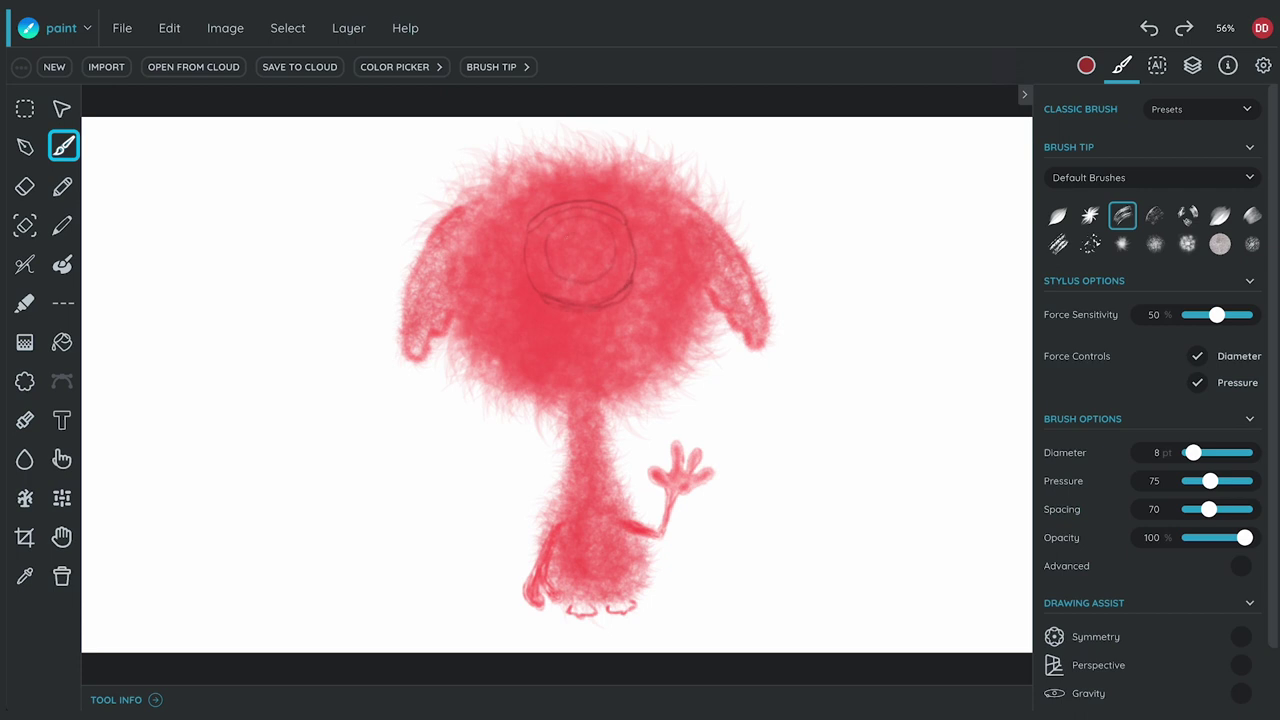
pyautogui.moveTo(578, 230); pyautogui.dragTo(571, 234)
# - Paint three off-white teeth below the mouth line, and fill the eye's outer ring in the same colour with an 11 pt brush
pyautogui.click(1087, 67)
pyautogui.click(1158, 478)
pyautogui.moveTo(1184, 611); pyautogui.dragTo(1232, 612)
pyautogui.click(1122, 67)
pyautogui.moveTo(580, 344); pyautogui.dragTo(592, 350)
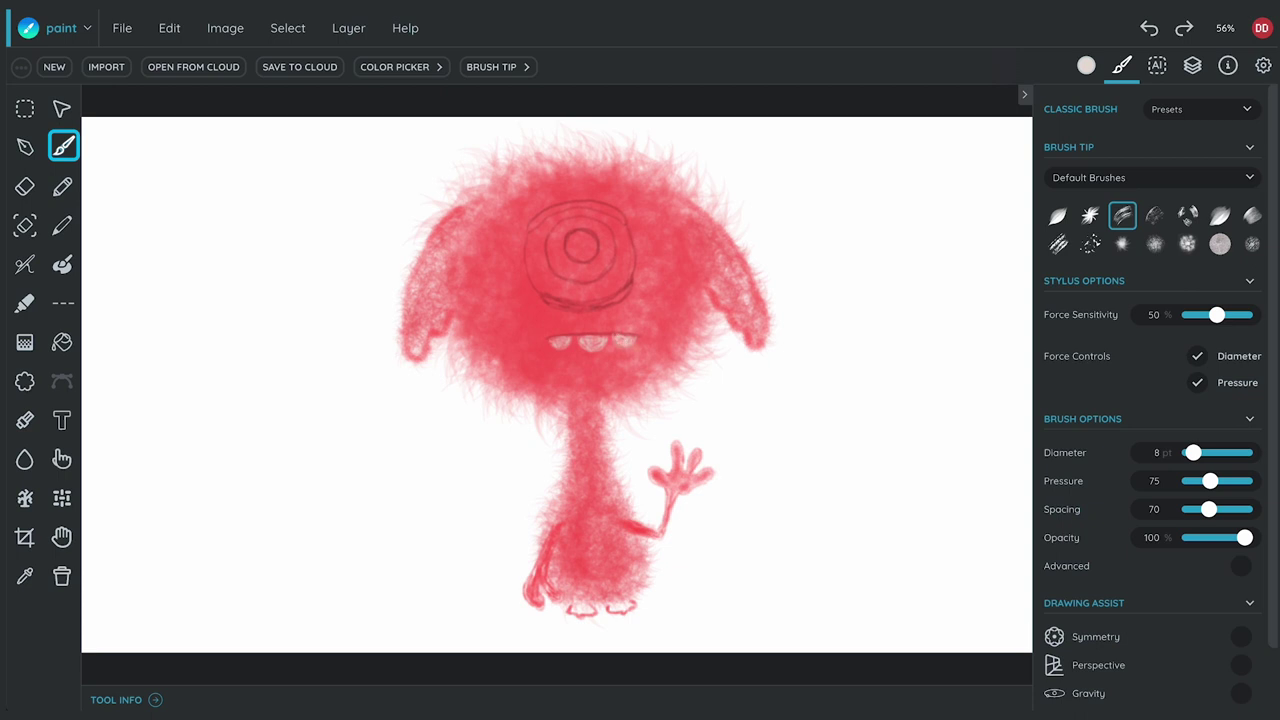
pyautogui.moveTo(1193, 452); pyautogui.dragTo(1195, 452)
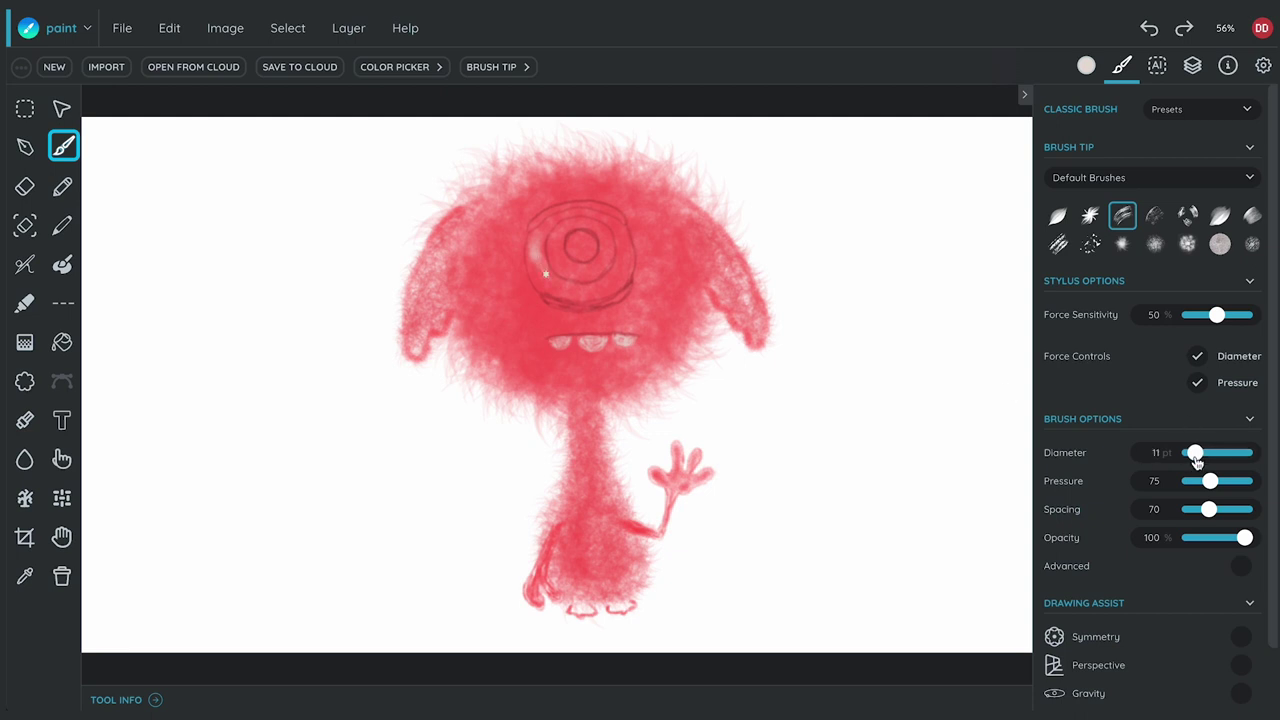
pyautogui.moveTo(536, 272)
pyautogui.mouseDown()
pyautogui.moveTo(531, 232)
pyautogui.moveTo(550, 218)
pyautogui.moveTo(612, 286)
pyautogui.moveTo(545, 286)
pyautogui.mouseUp()
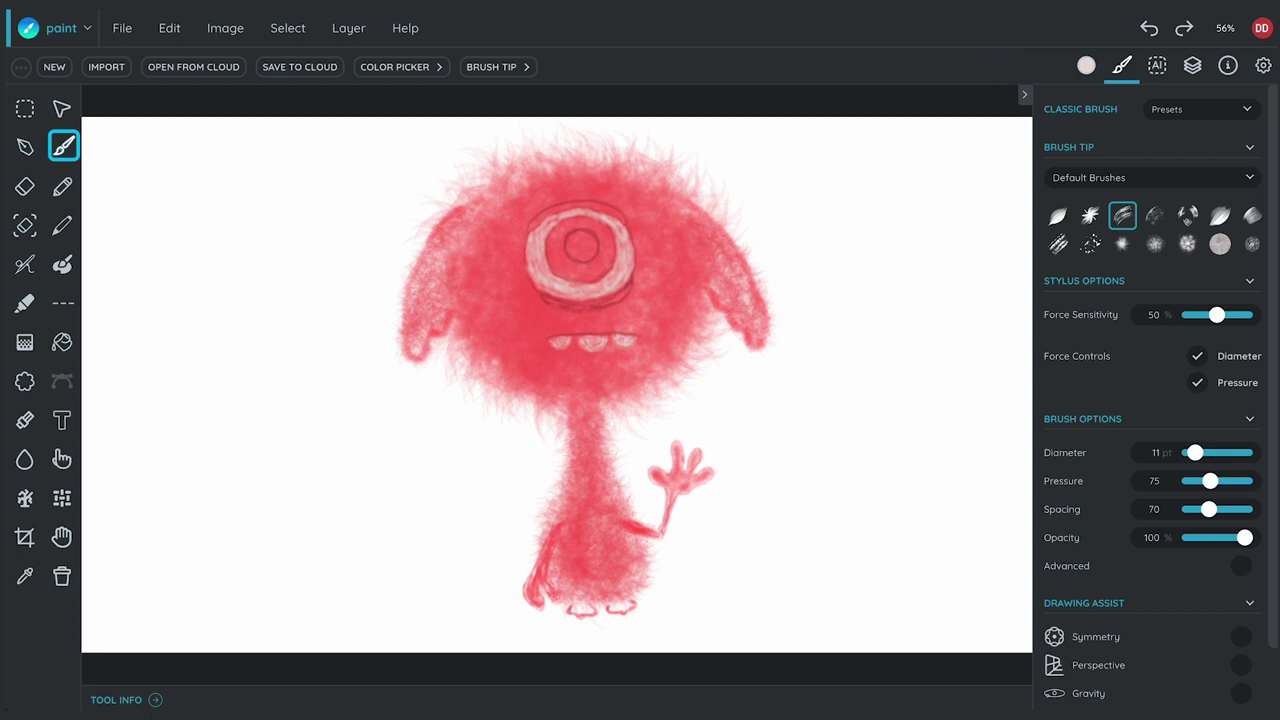
# - Fill both feet and paint a thick curved eyebrow above the eye in dark red
pyautogui.click(1086, 65)
pyautogui.scroll(-2, 1160, 450)
pyautogui.click(1129, 668)
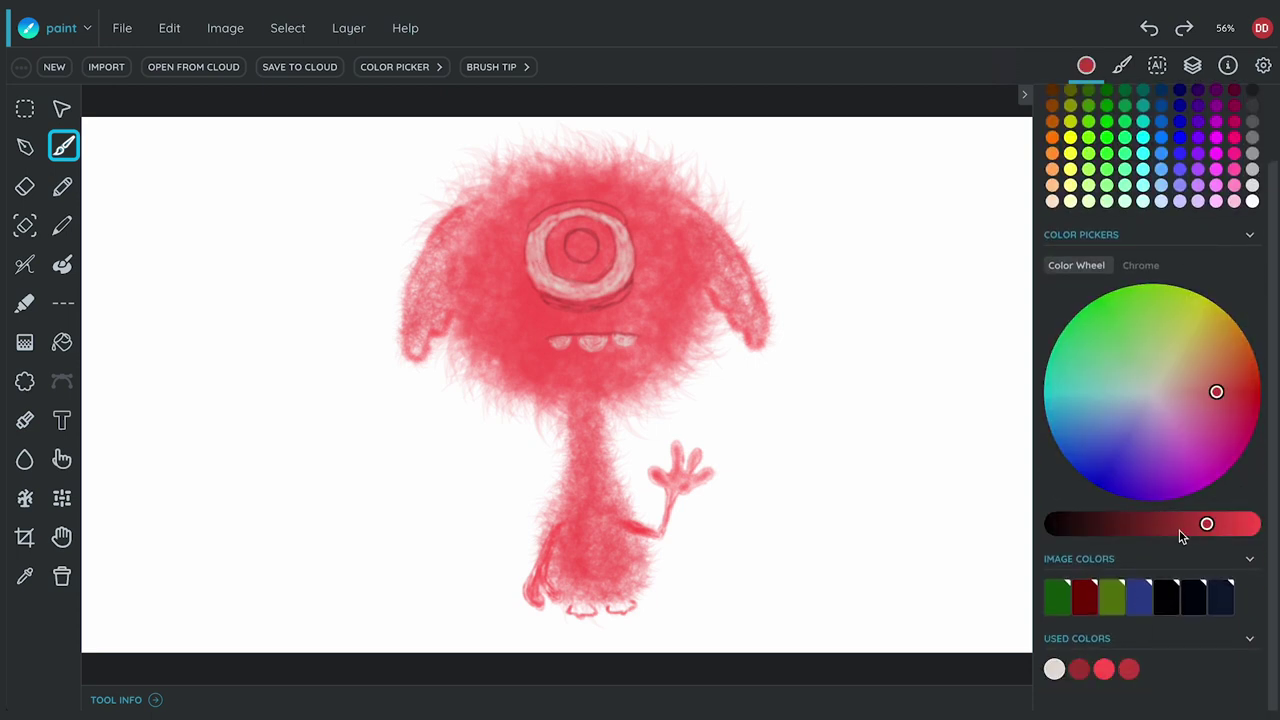
pyautogui.moveTo(1186, 524); pyautogui.dragTo(1171, 523)
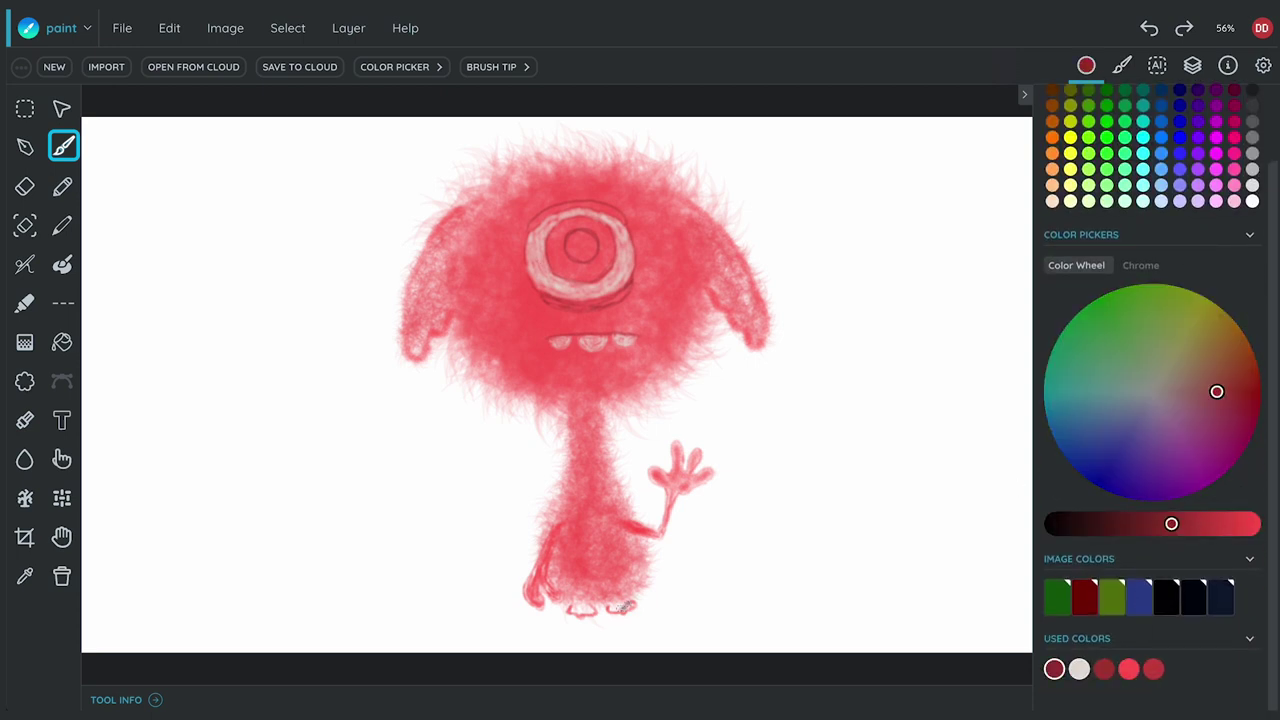
pyautogui.moveTo(610, 610); pyautogui.dragTo(634, 604)
pyautogui.moveTo(572, 610); pyautogui.dragTo(594, 608)
pyautogui.click(1122, 65)
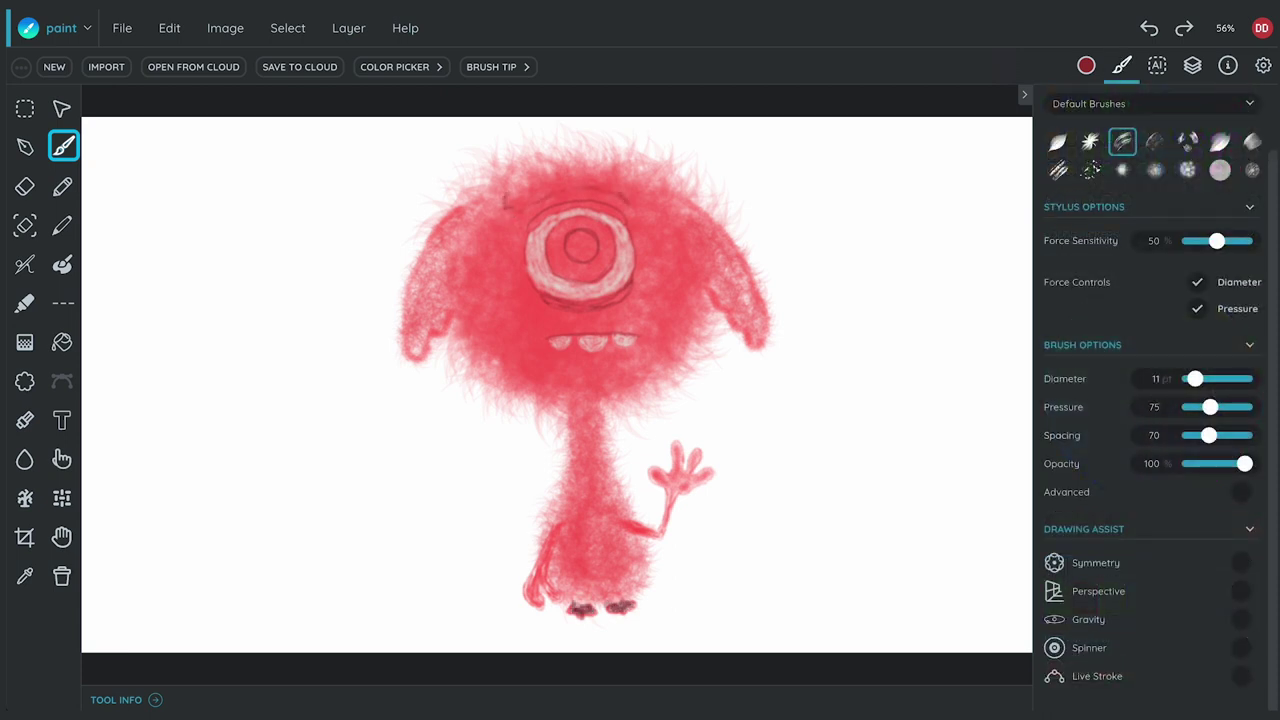
pyautogui.moveTo(643, 187)
pyautogui.mouseDown()
pyautogui.moveTo(508, 195)
pyautogui.moveTo(625, 176)
pyautogui.moveTo(647, 190)
pyautogui.mouseUp()
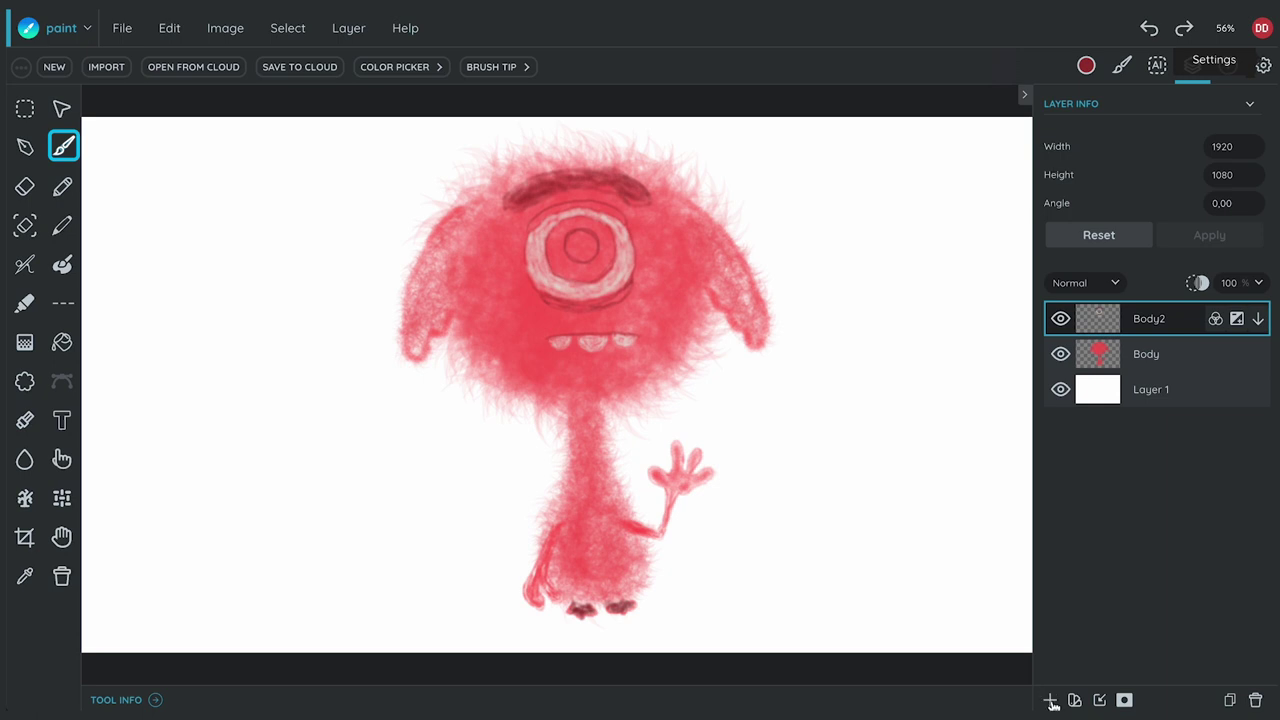
# - Add a new layer above Body2 and name it "Eye"
pyautogui.click(1050, 700)
pyautogui.press('e')
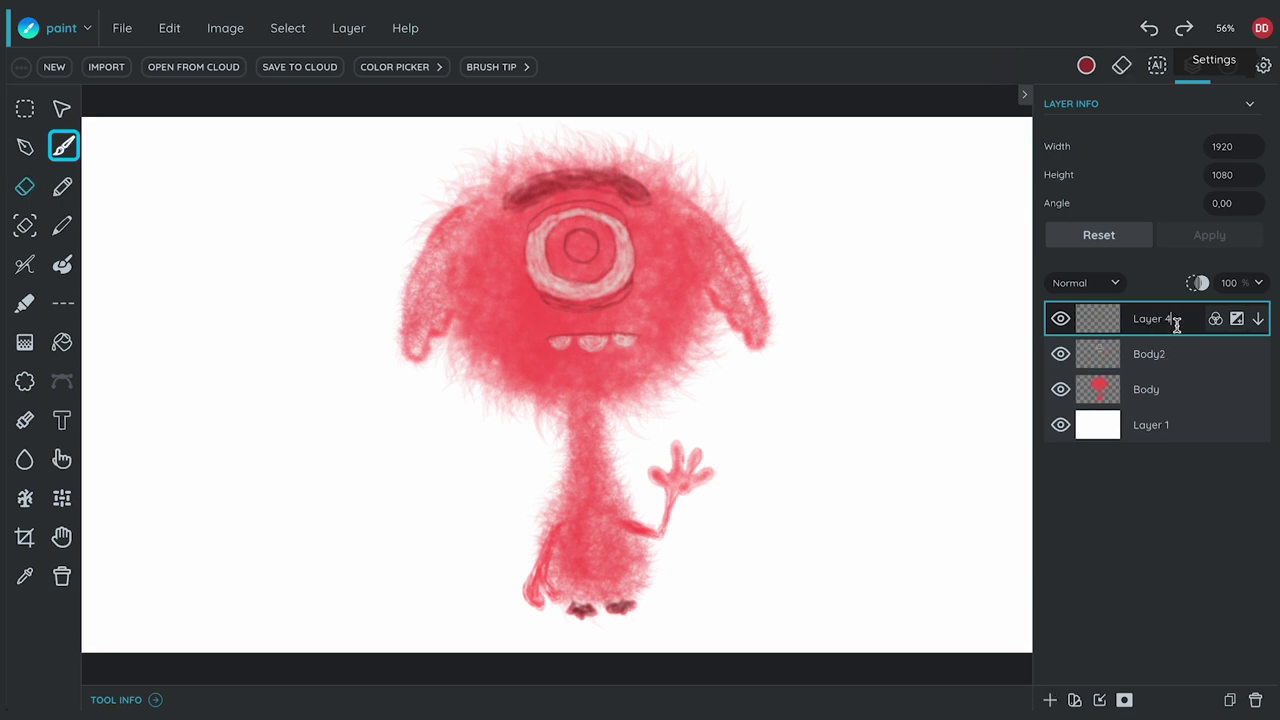
pyautogui.doubleClick(1177, 322)
pyautogui.press('BackSpace')
pyautogui.press('BackSpace')
pyautogui.press('BackSpace')
pyautogui.press('BackSpace')
pyautogui.write('Eye')
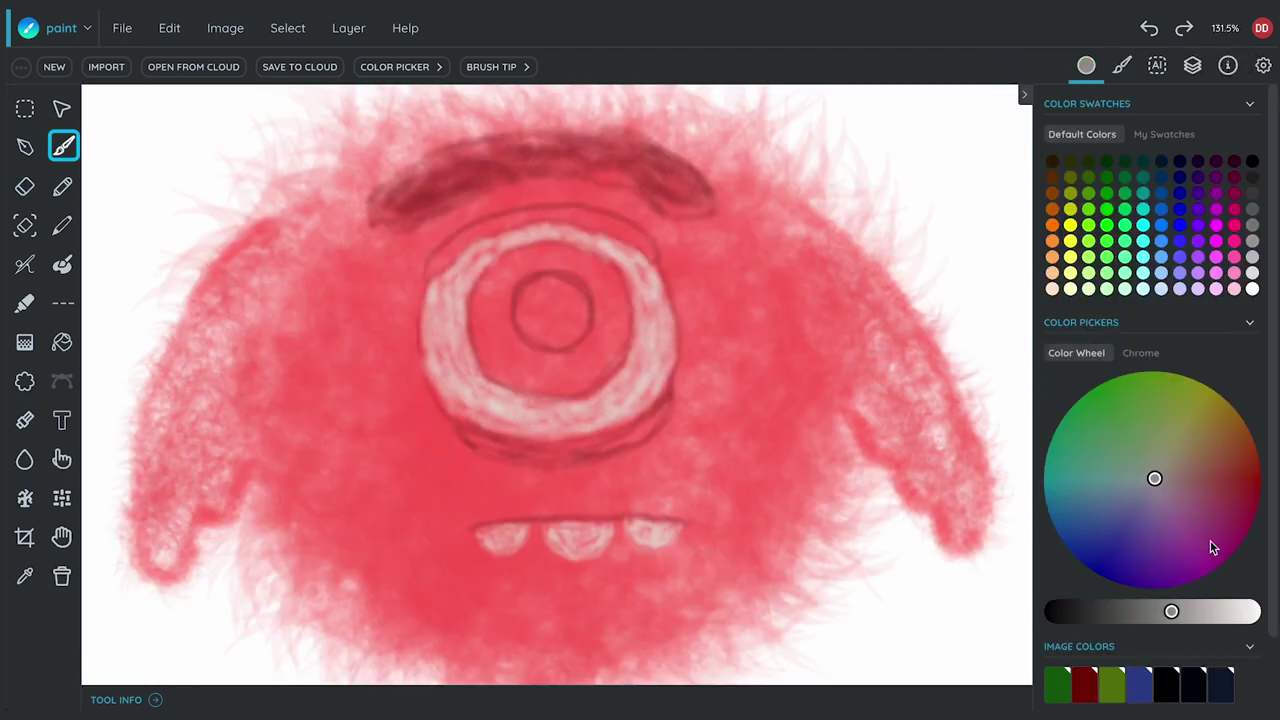
# - Shade the eye's outer ring in light beige with a 14 pt brush, building up the tone along its lower part
pyautogui.moveTo(1157, 477); pyautogui.dragTo(1165, 464)
pyautogui.click(1227, 611)
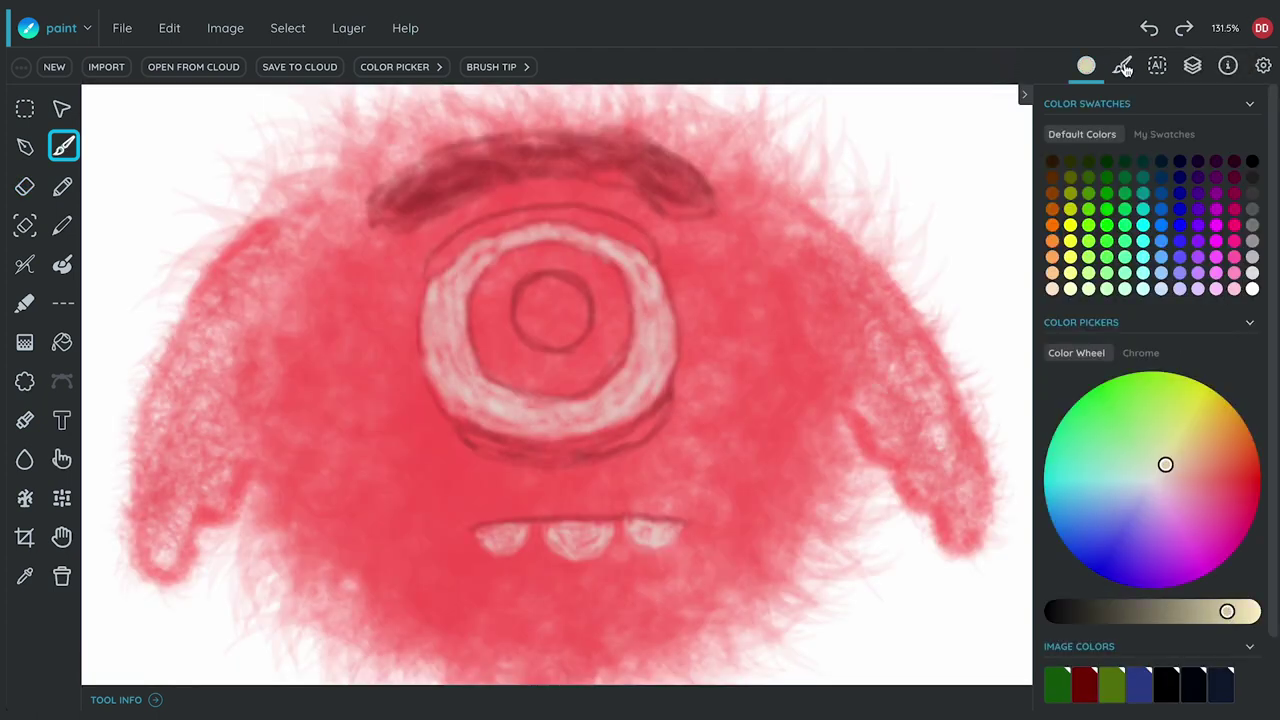
pyautogui.click(1124, 66)
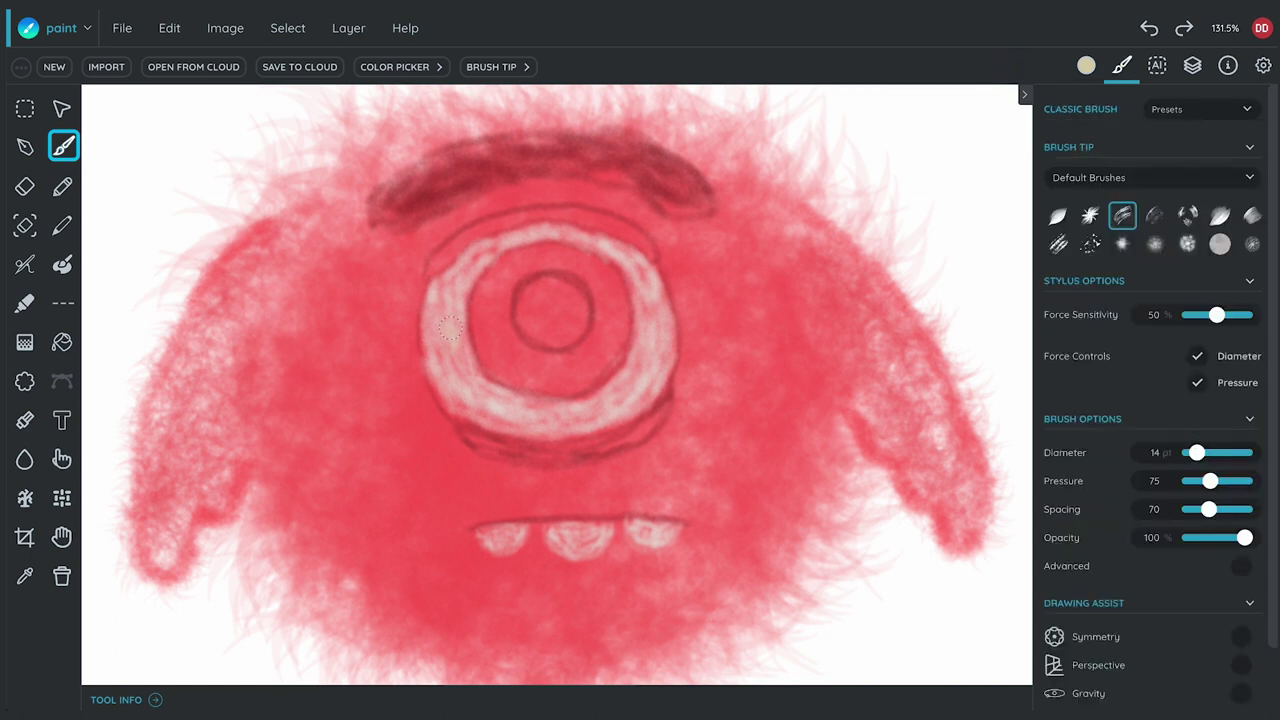
pyautogui.moveTo(448, 350)
pyautogui.mouseDown()
pyautogui.moveTo(451, 292)
pyautogui.moveTo(448, 332)
pyautogui.moveTo(436, 312)
pyautogui.moveTo(448, 307)
pyautogui.moveTo(458, 410)
pyautogui.mouseUp()
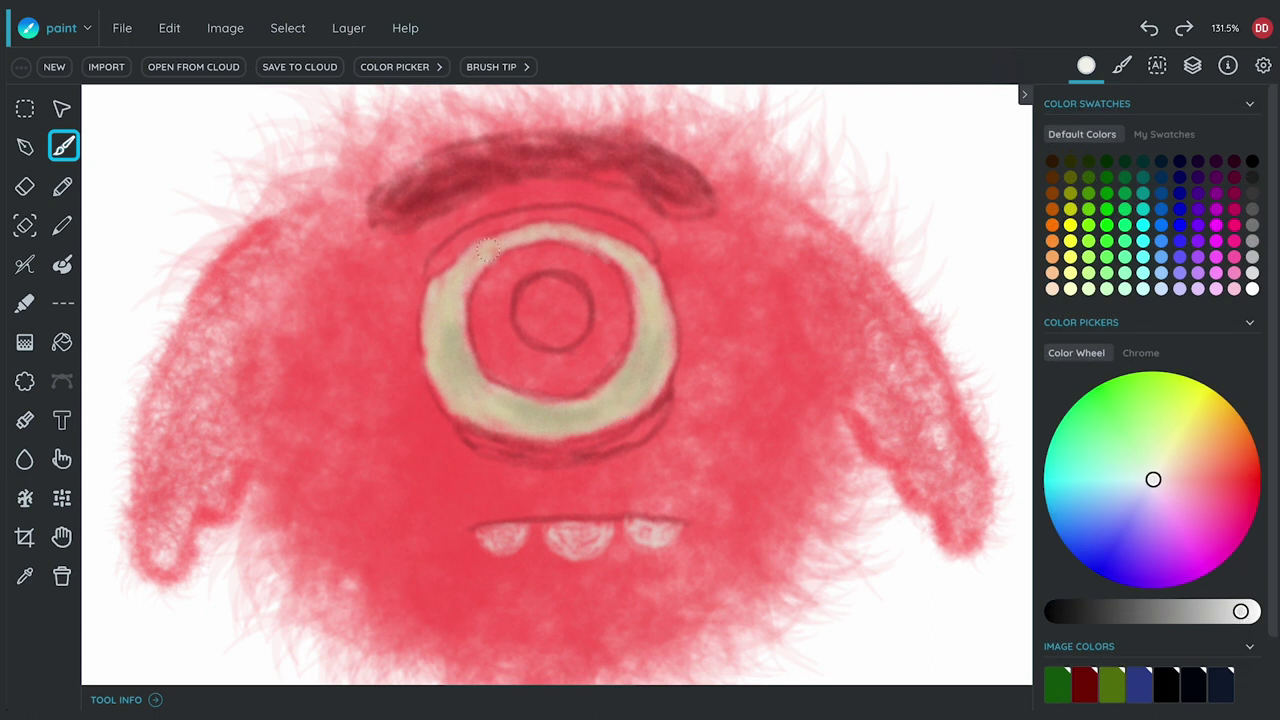
# - Brighten the upper part and both sides of the eye's outer ring with white strokes
pyautogui.moveTo(487, 250)
pyautogui.mouseDown()
pyautogui.moveTo(503, 244)
pyautogui.moveTo(457, 291)
pyautogui.moveTo(448, 281)
pyautogui.moveTo(450, 328)
pyautogui.mouseUp()
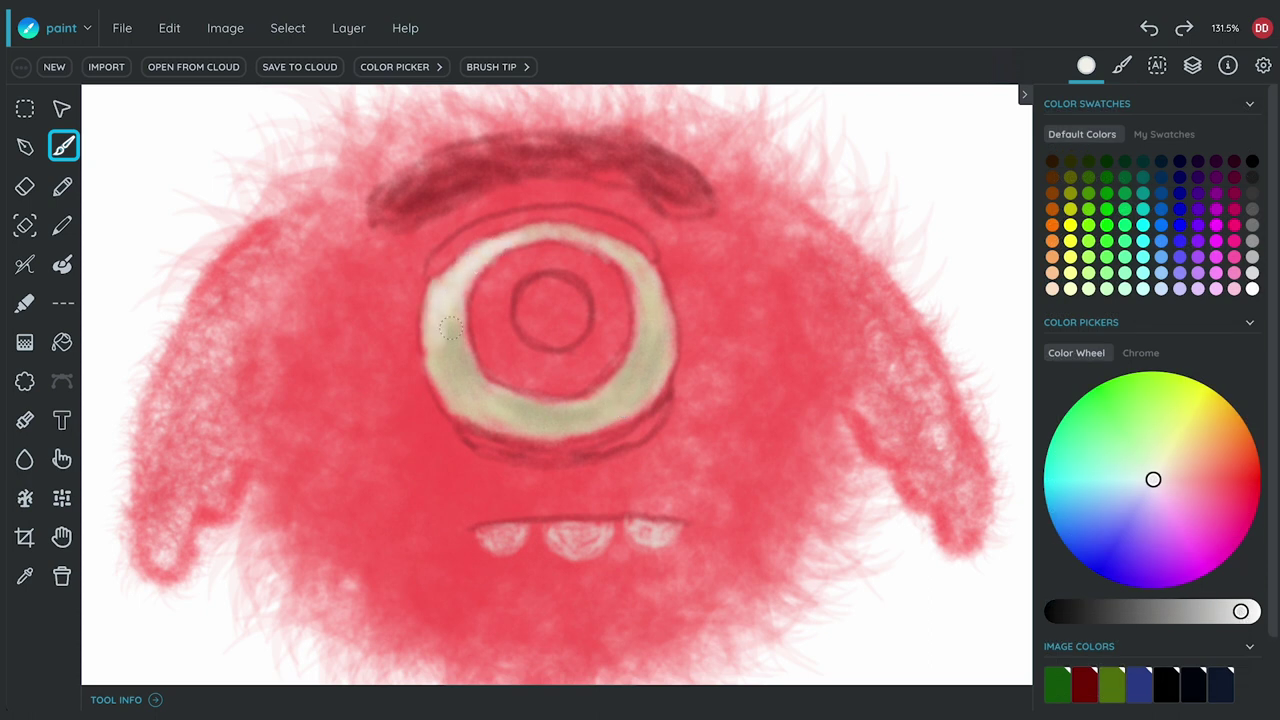
pyautogui.moveTo(588, 234)
pyautogui.mouseDown()
pyautogui.moveTo(640, 262)
pyautogui.moveTo(660, 335)
pyautogui.moveTo(632, 264)
pyautogui.moveTo(640, 328)
pyautogui.moveTo(669, 342)
pyautogui.moveTo(652, 363)
pyautogui.mouseUp()
pyautogui.click(1144, 30)
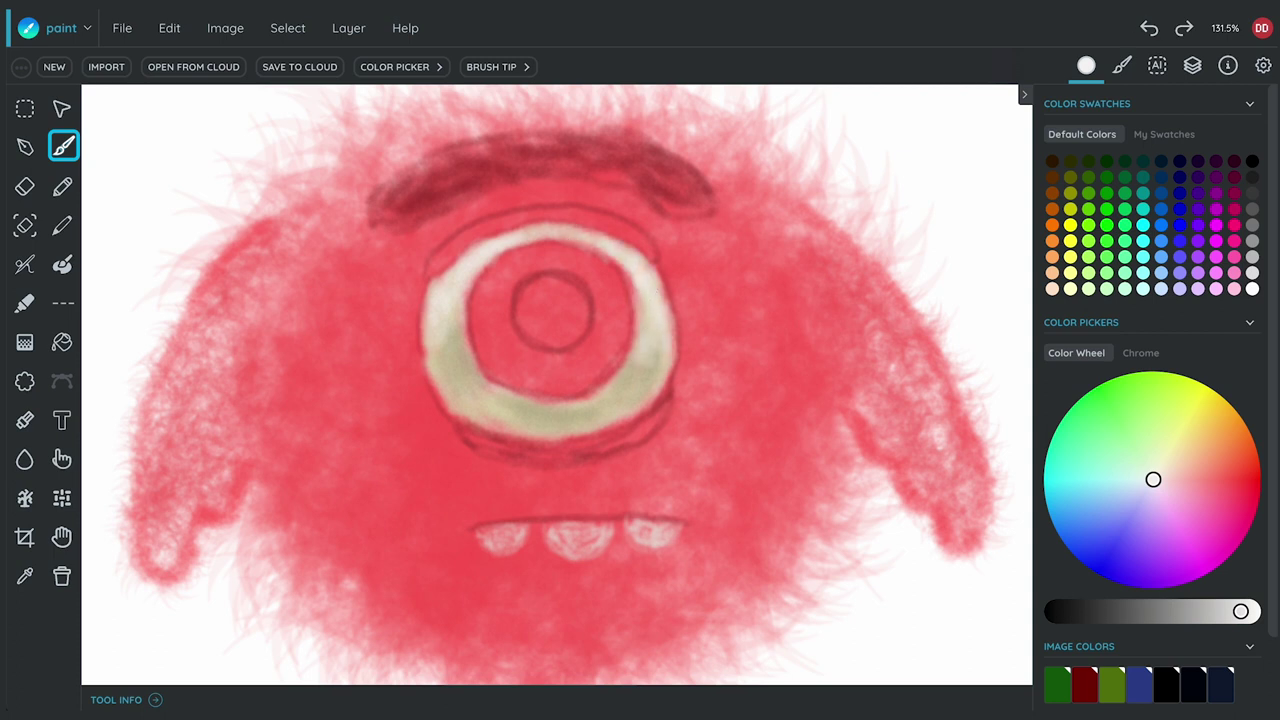
# - Fill the iris ring with light blue using a 14 pt brush at pressure 90
pyautogui.click(1121, 65)
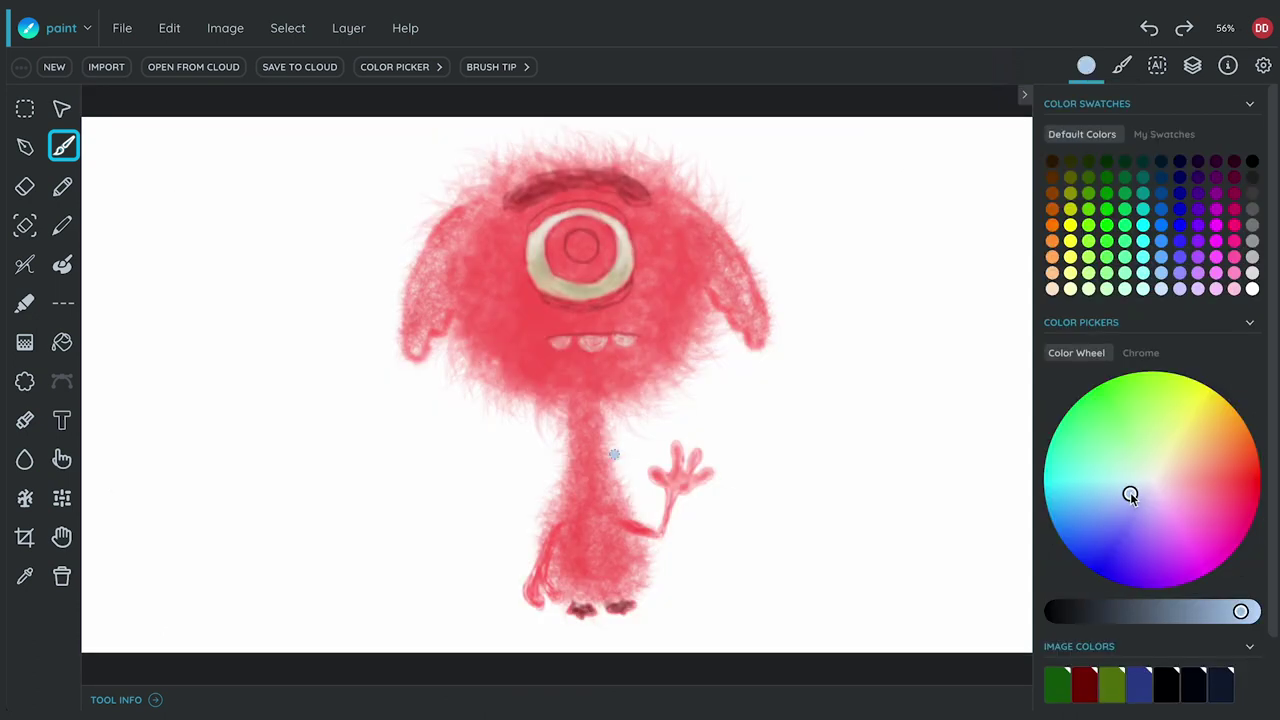
pyautogui.moveTo(1128, 492); pyautogui.dragTo(1115, 495)
pyautogui.scroll(5, 600, 222)
pyautogui.scroll(-1, 462, 153)
pyautogui.moveTo(480, 345); pyautogui.dragTo(447, 301)
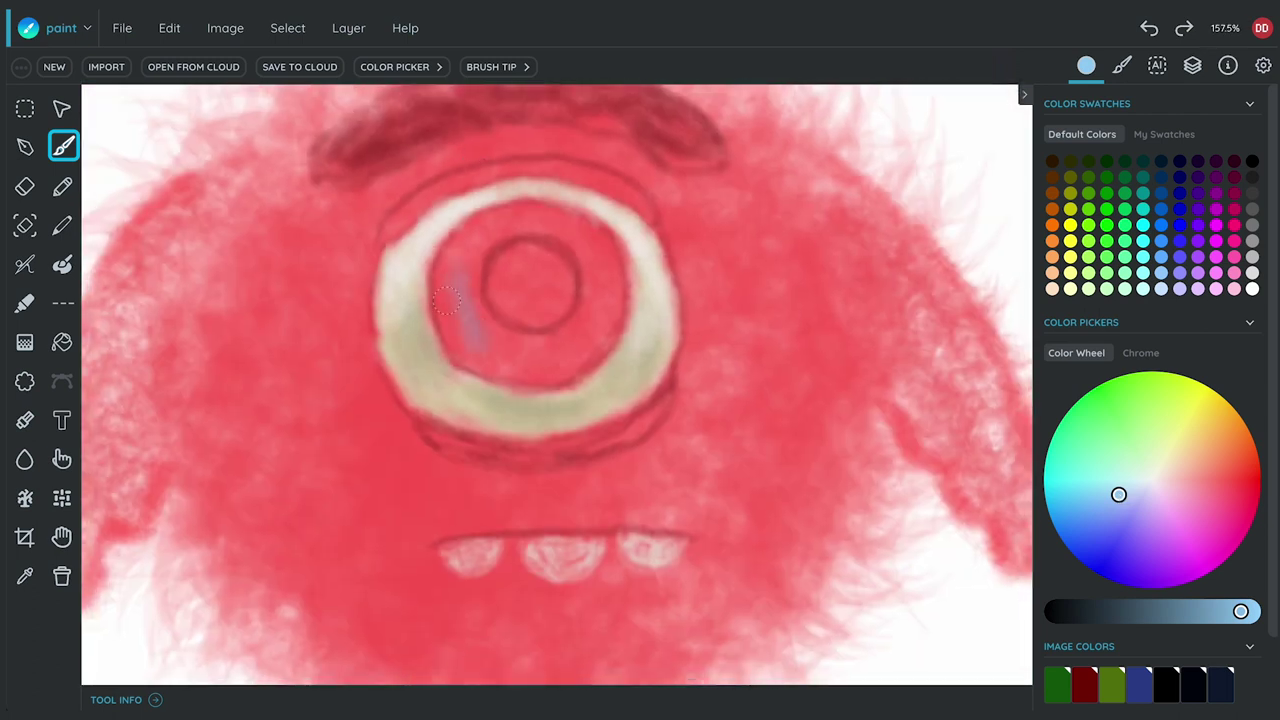
pyautogui.click(1122, 66)
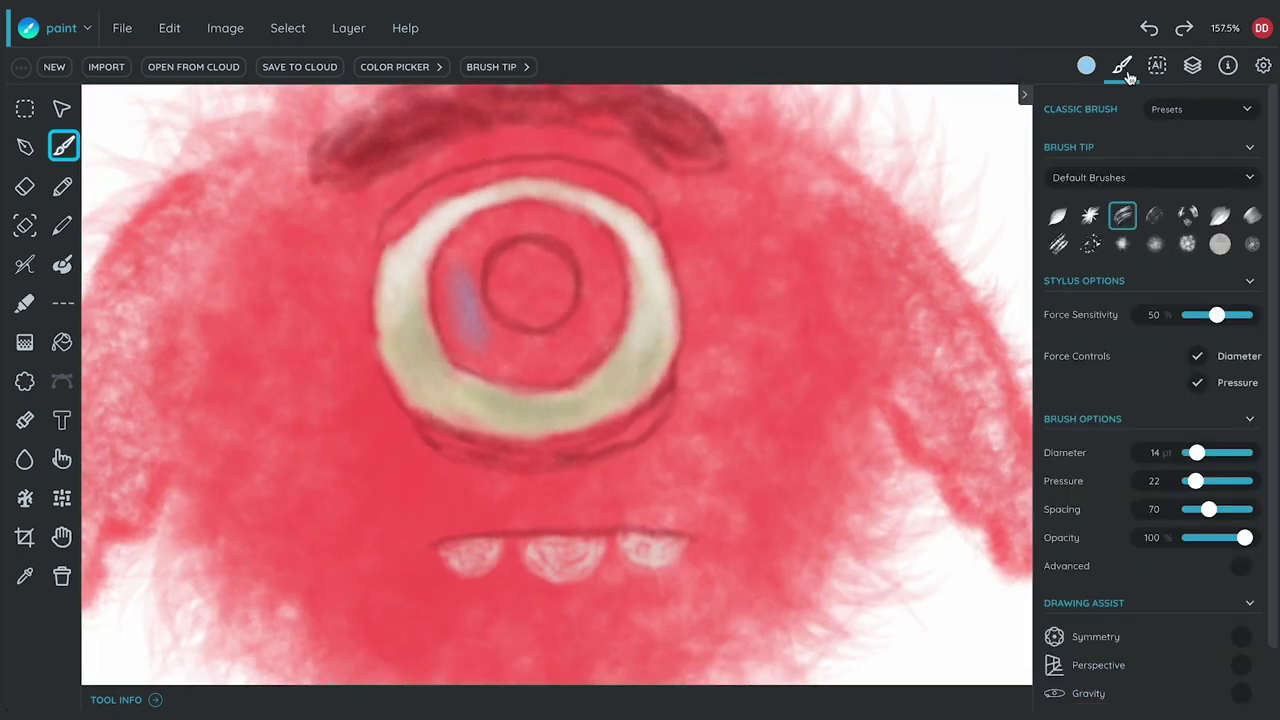
pyautogui.moveTo(1195, 481); pyautogui.dragTo(1214, 481)
pyautogui.moveTo(557, 356)
pyautogui.mouseDown()
pyautogui.moveTo(613, 256)
pyautogui.moveTo(530, 376)
pyautogui.moveTo(588, 234)
pyautogui.moveTo(541, 369)
pyautogui.moveTo(500, 365)
pyautogui.moveTo(445, 310)
pyautogui.moveTo(470, 370)
pyautogui.moveTo(555, 375)
pyautogui.mouseUp()
pyautogui.moveTo(478, 305)
pyautogui.mouseDown()
pyautogui.moveTo(465, 225)
pyautogui.moveTo(590, 215)
pyautogui.moveTo(598, 250)
pyautogui.moveTo(480, 258)
pyautogui.moveTo(588, 248)
pyautogui.moveTo(508, 376)
pyautogui.moveTo(610, 290)
pyautogui.moveTo(440, 250)
pyautogui.moveTo(588, 322)
pyautogui.moveTo(507, 330)
pyautogui.moveTo(476, 300)
pyautogui.moveTo(506, 232)
pyautogui.mouseUp()
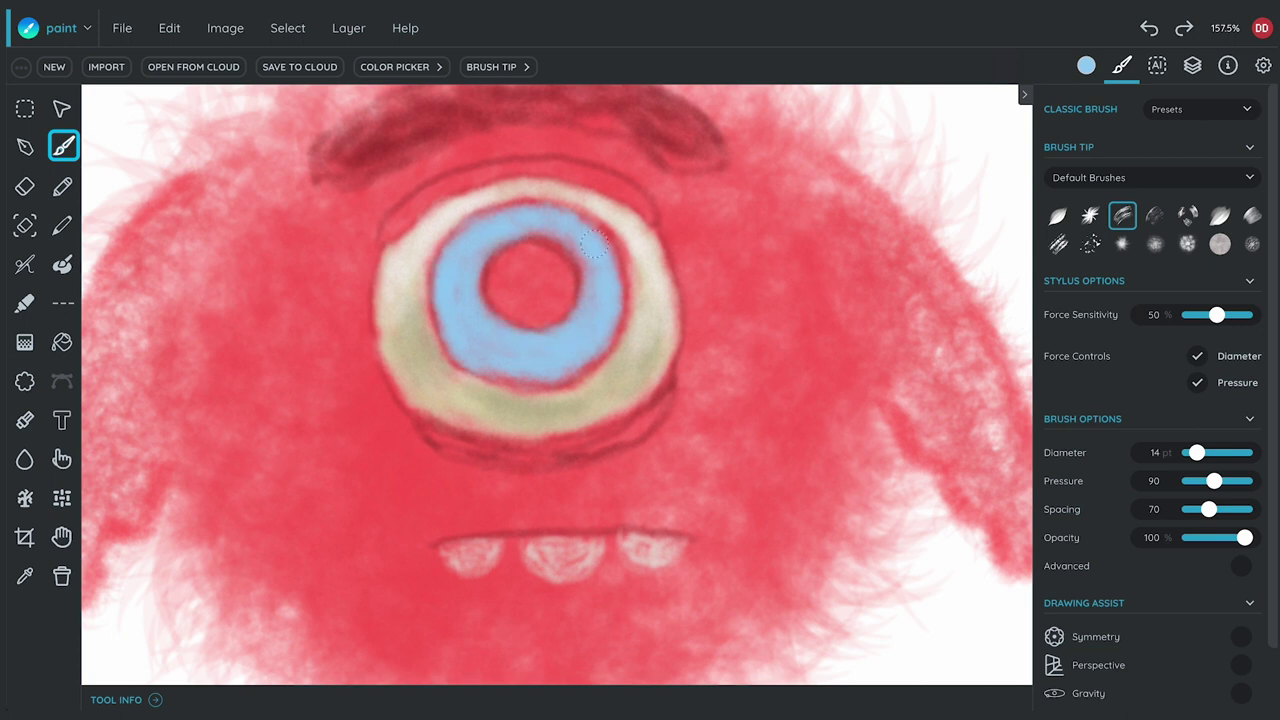
# - Paint mint green over the upper half of the iris, blending into the light blue below
pyautogui.click(1086, 66)
pyautogui.click(1121, 462)
pyautogui.moveTo(458, 270)
pyautogui.mouseDown()
pyautogui.moveTo(495, 228)
pyautogui.moveTo(543, 214)
pyautogui.moveTo(573, 233)
pyautogui.mouseUp()
pyautogui.click(1147, 34)
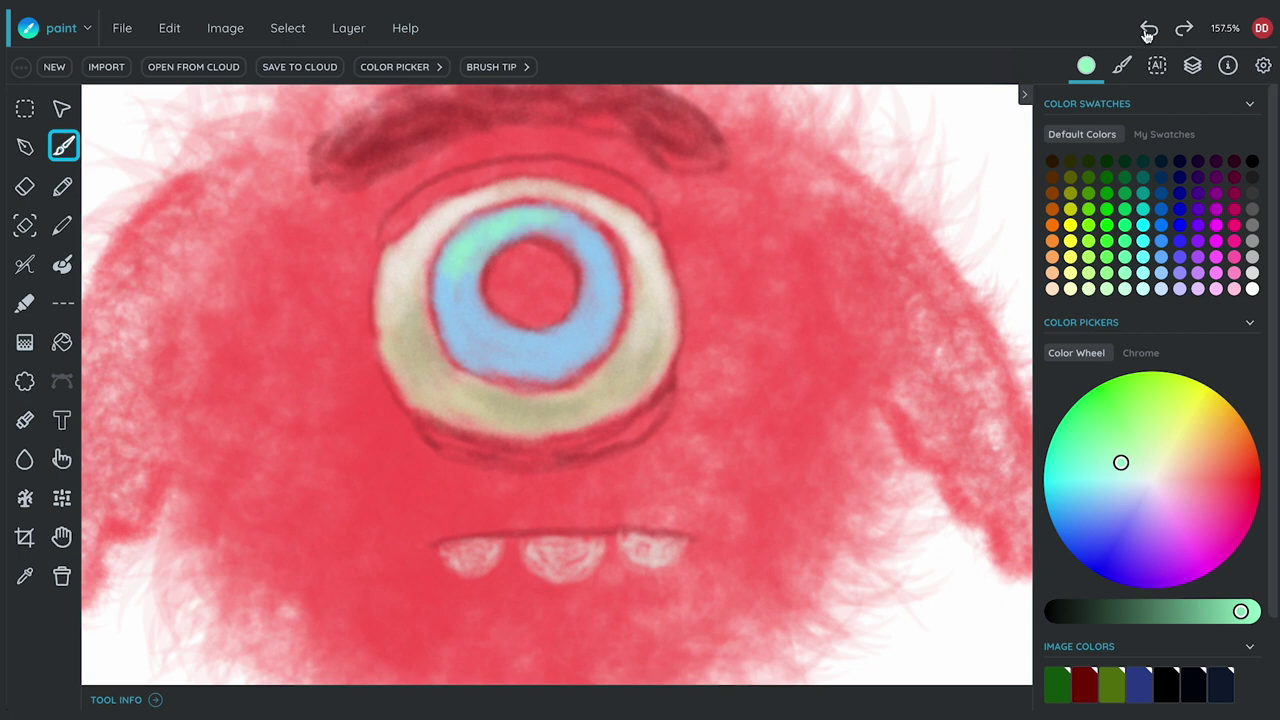
pyautogui.click(1147, 35)
pyautogui.click(1178, 37)
pyautogui.click(1178, 37)
pyautogui.click(1150, 34)
pyautogui.moveTo(459, 288)
pyautogui.mouseDown()
pyautogui.moveTo(600, 256)
pyautogui.moveTo(578, 220)
pyautogui.moveTo(537, 224)
pyautogui.mouseUp()
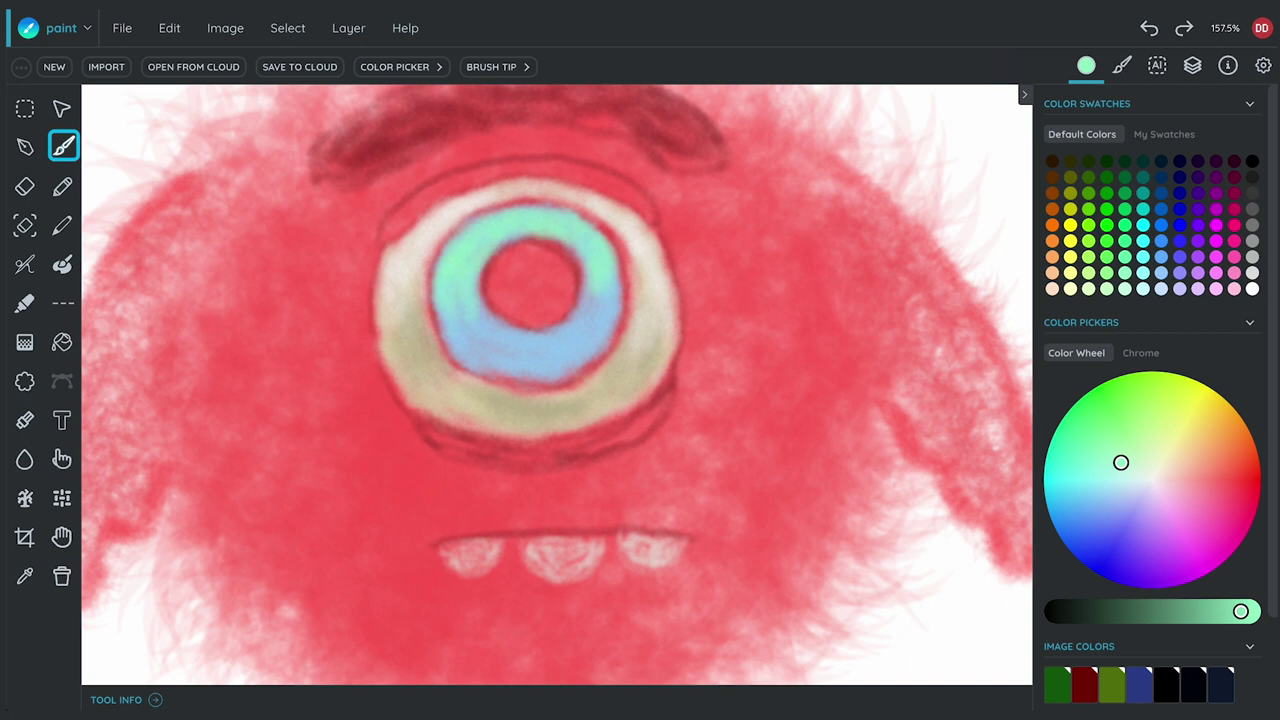
# - Paint fine white radial streaks all around the iris with a 6 pt brush at pressure 155
pyautogui.click(1152, 480)
pyautogui.click(598, 247)
pyautogui.click(1150, 32)
pyautogui.click(1121, 68)
pyautogui.moveTo(1194, 456); pyautogui.dragTo(1191, 456)
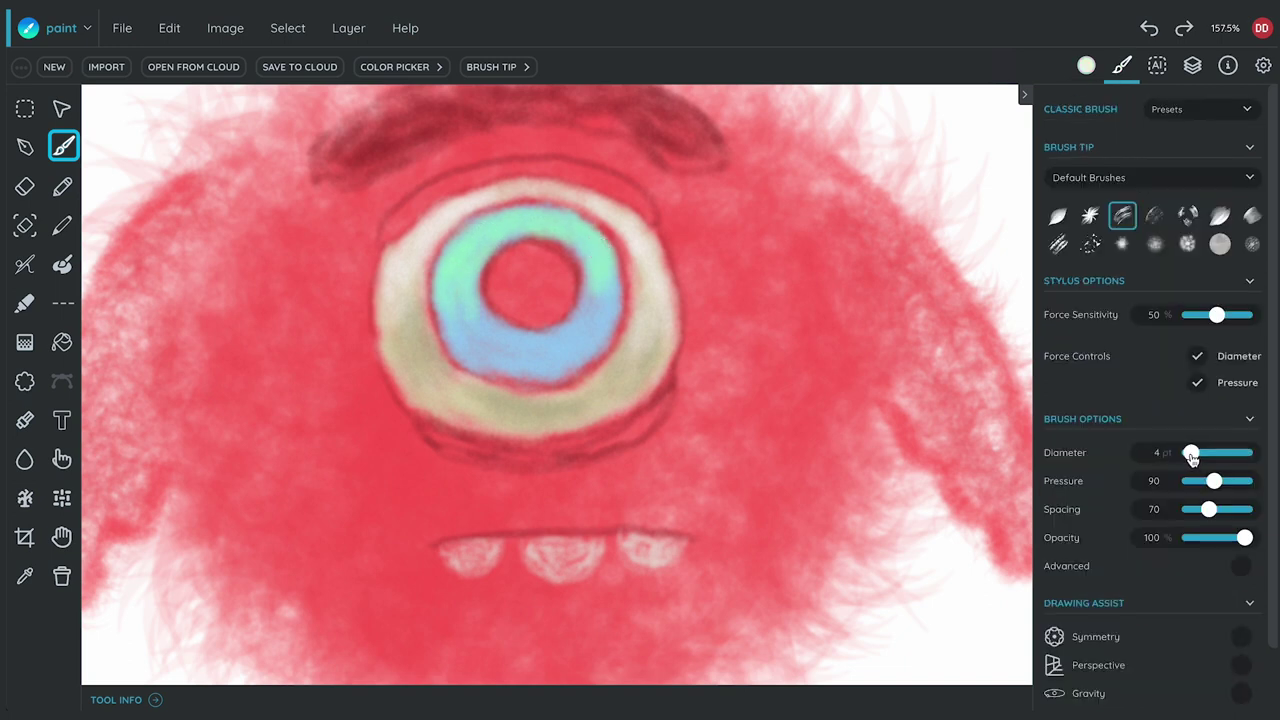
pyautogui.press(']')
pyautogui.press(']')
pyautogui.press(']')
pyautogui.press('[')
pyautogui.press('[')
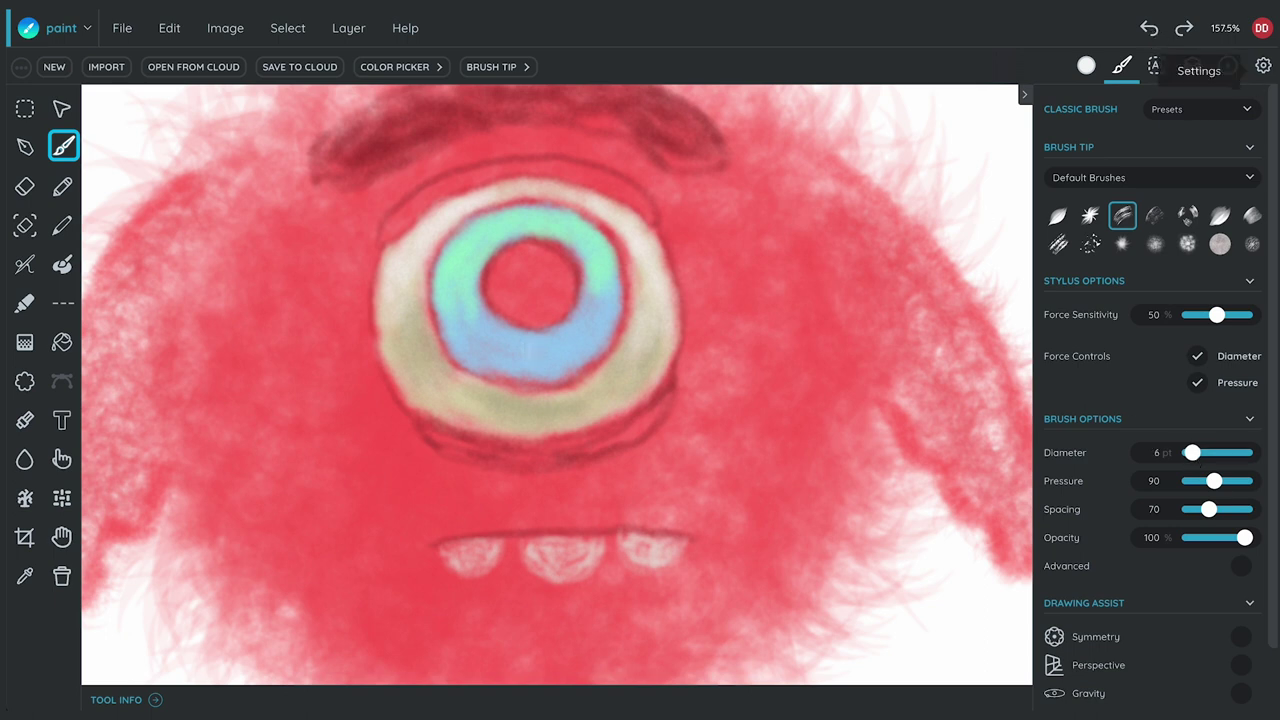
pyautogui.moveTo(515, 350); pyautogui.dragTo(512, 360)
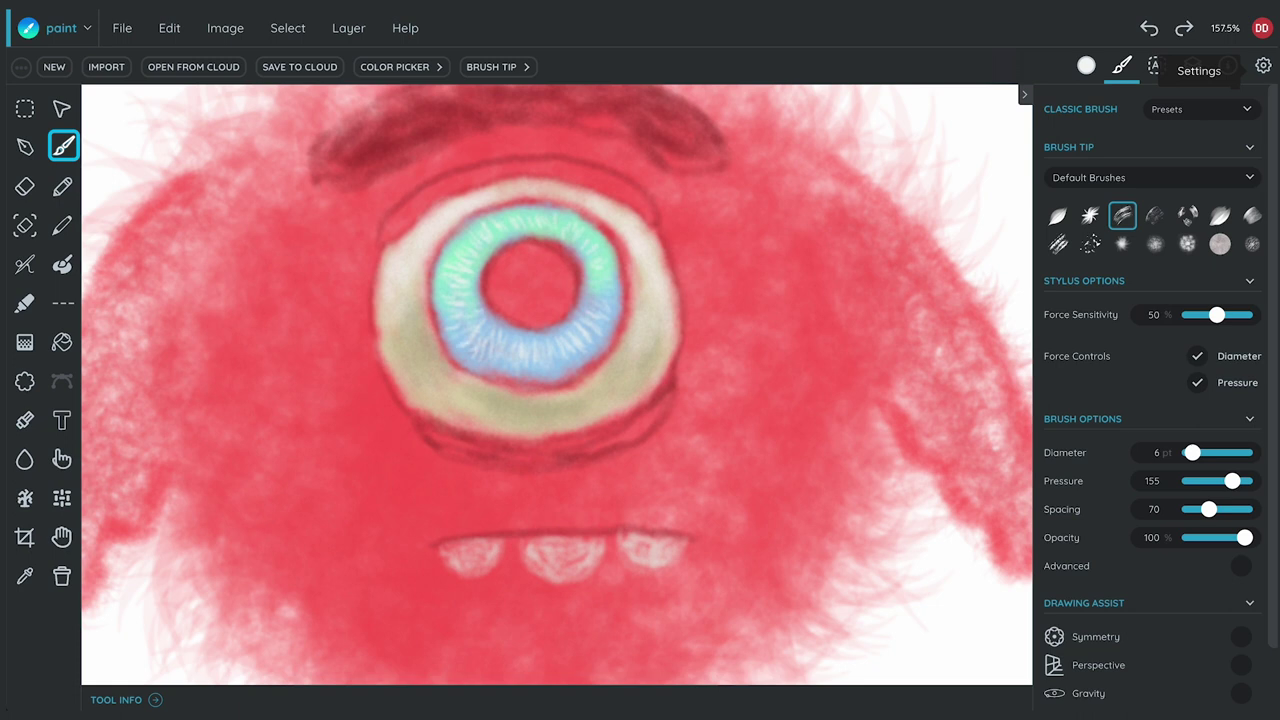
# - Fill the pupil with near-black using an 11 pt brush
pyautogui.click(1086, 67)
pyautogui.click(1087, 612)
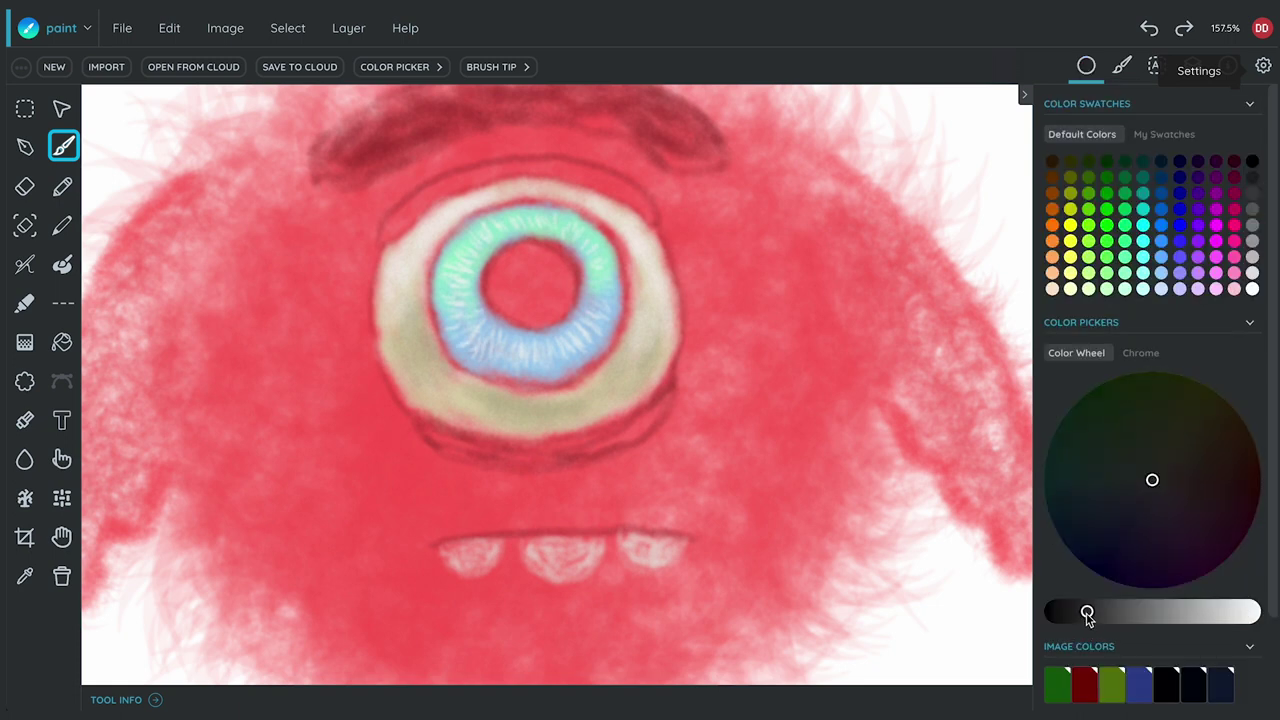
pyautogui.moveTo(499, 270); pyautogui.dragTo(528, 314)
pyautogui.click(1122, 66)
pyautogui.moveTo(1191, 453); pyautogui.dragTo(1195, 453)
pyautogui.moveTo(510, 282)
pyautogui.mouseDown()
pyautogui.moveTo(530, 270)
pyautogui.moveTo(516, 314)
pyautogui.mouseUp()
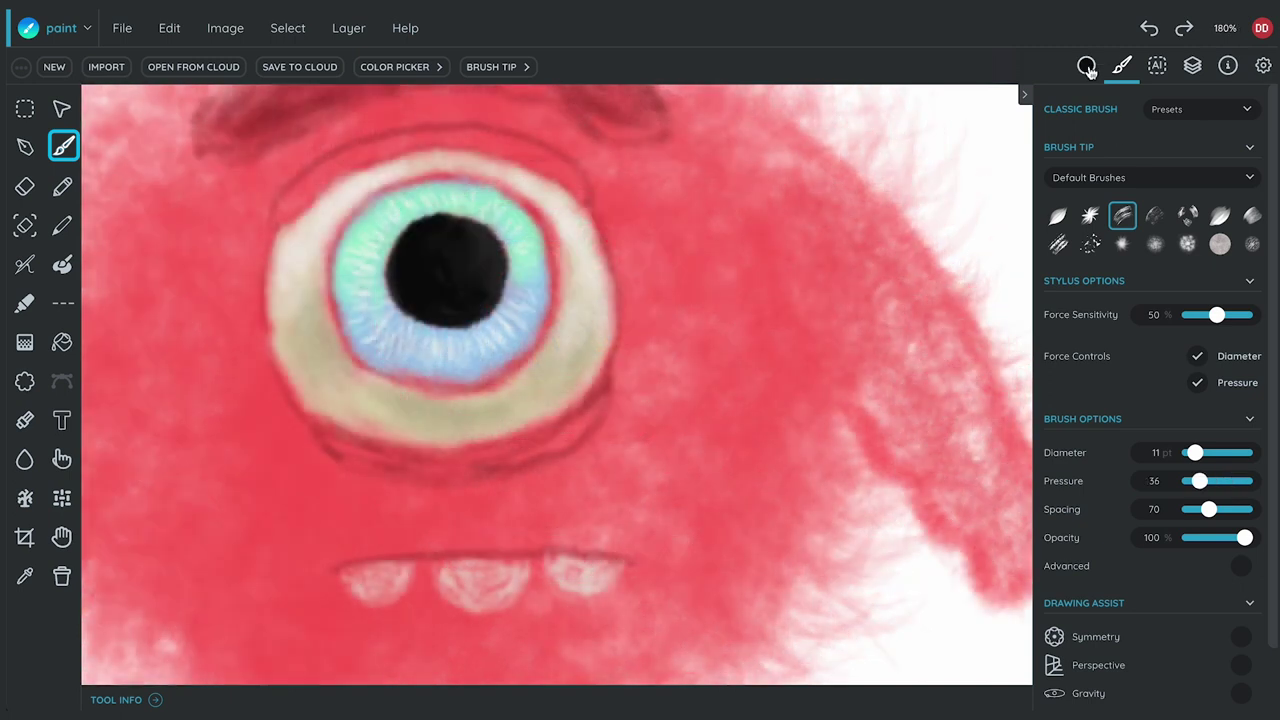
# - Add white highlights to the iris, pupil and upper sides of the eyeball with a 7 pt brush at pressure 112
pyautogui.click(1086, 66)
pyautogui.click(1241, 611)
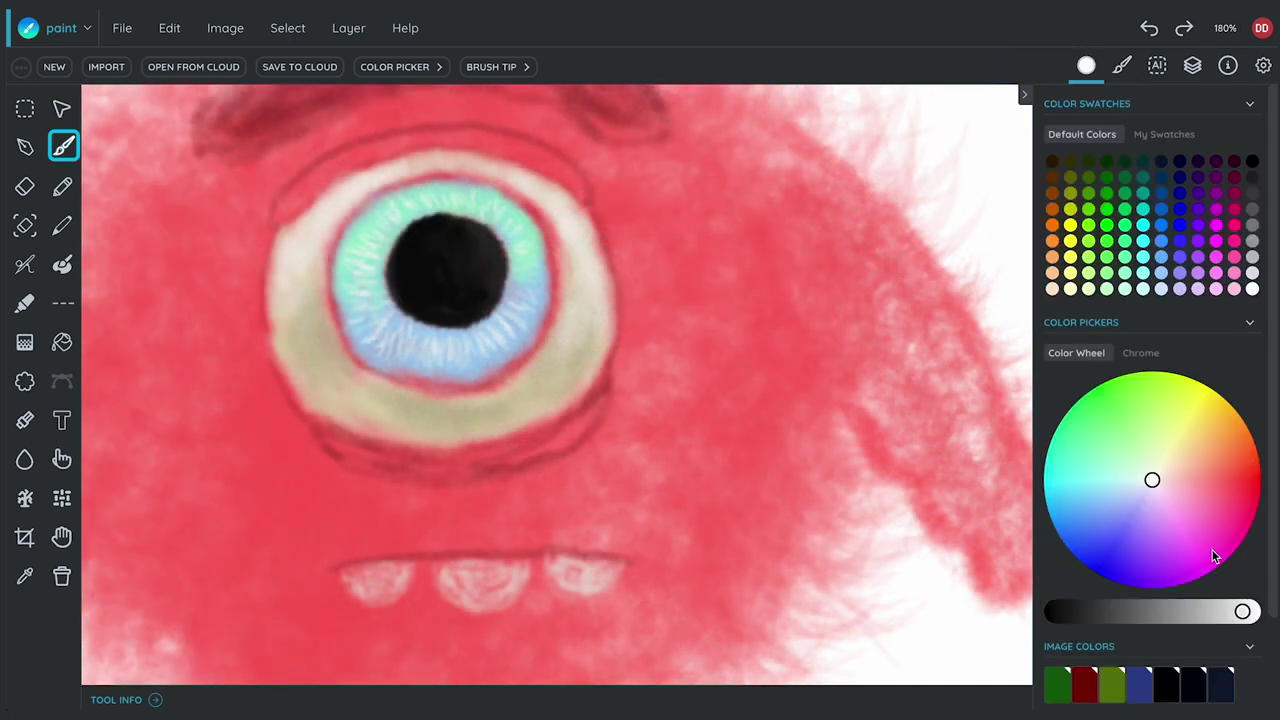
pyautogui.click(1124, 67)
pyautogui.moveTo(1200, 452); pyautogui.dragTo(1192, 452)
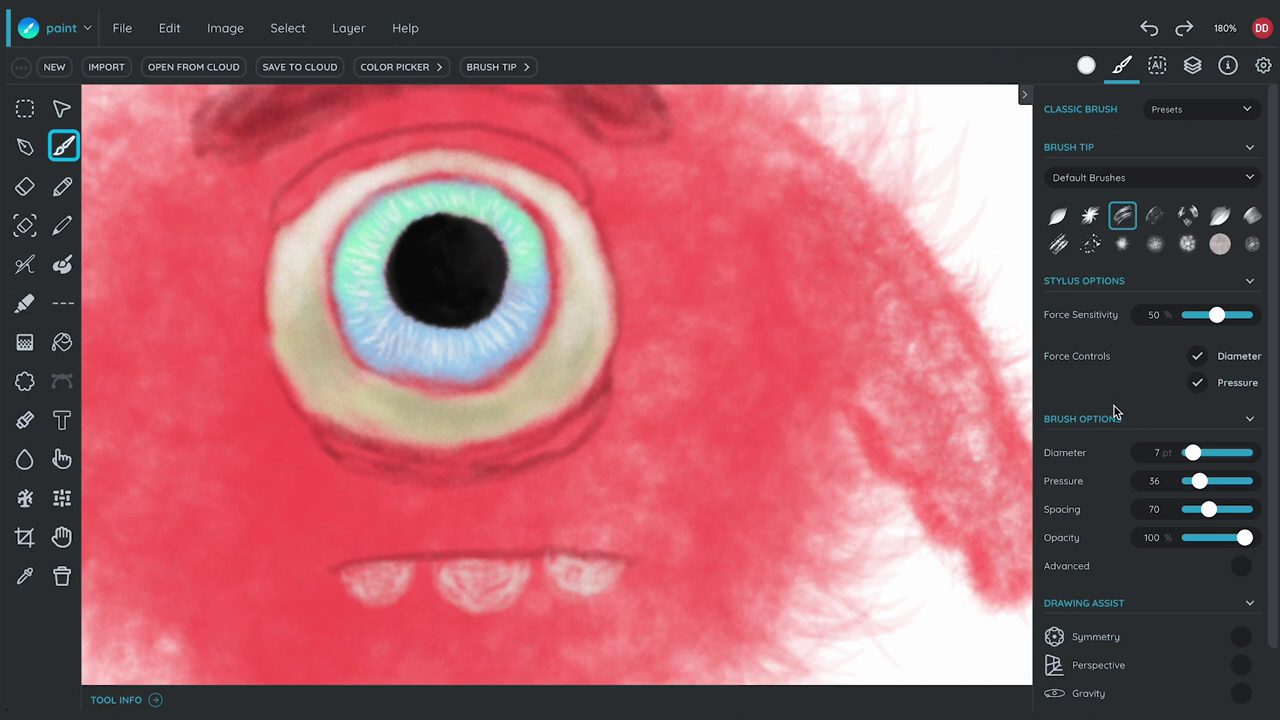
pyautogui.click(1220, 481)
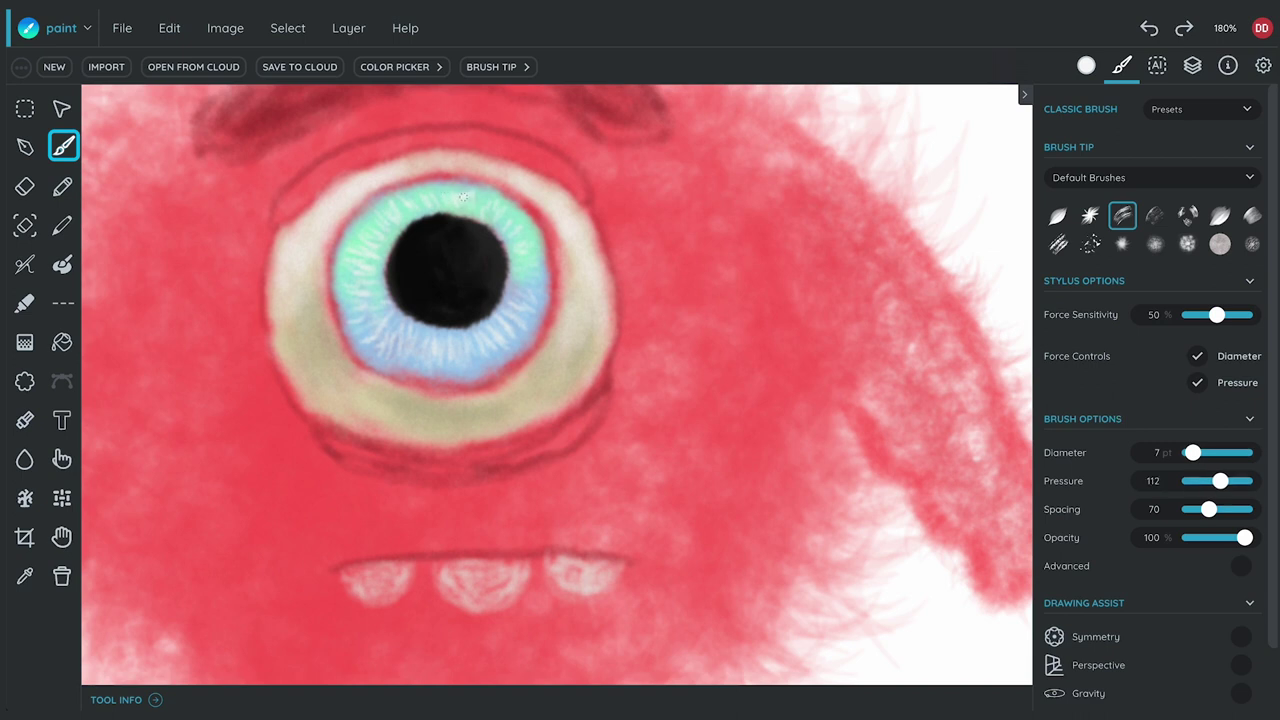
pyautogui.moveTo(469, 190)
pyautogui.mouseDown()
pyautogui.moveTo(498, 207)
pyautogui.moveTo(498, 226)
pyautogui.mouseUp()
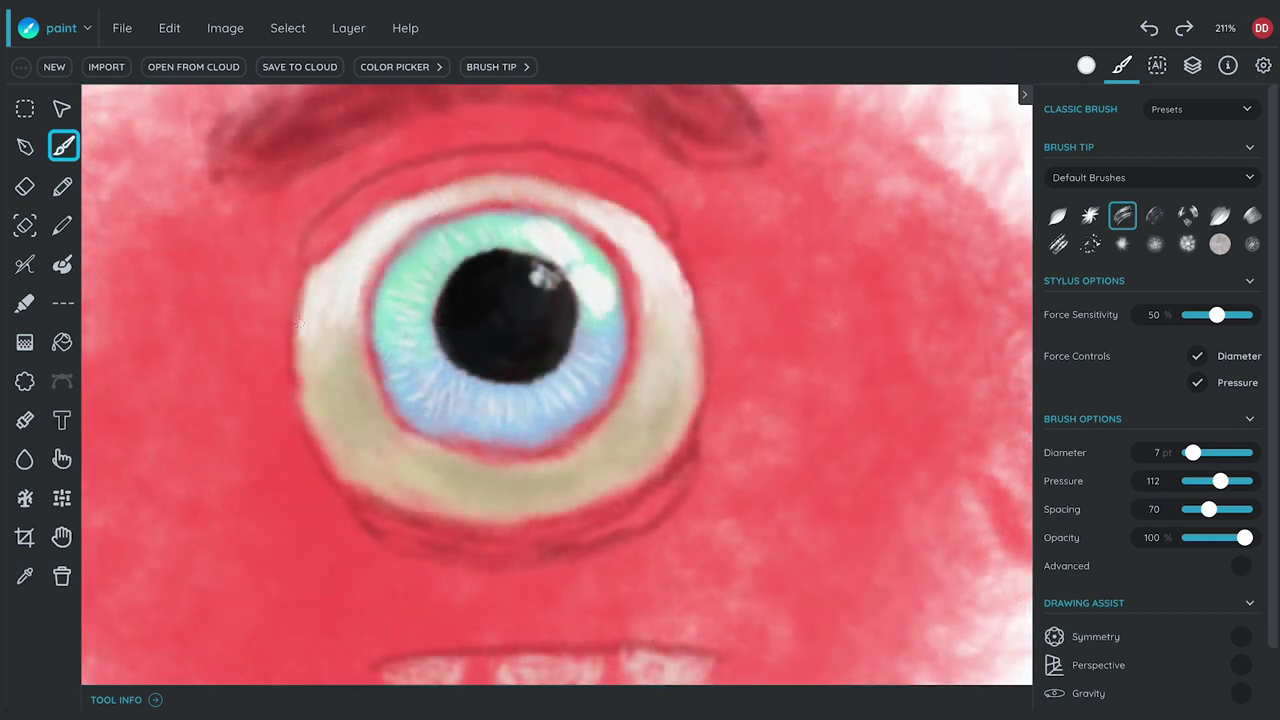
pyautogui.moveTo(298, 322)
pyautogui.mouseDown()
pyautogui.moveTo(357, 302)
pyautogui.moveTo(353, 271)
pyautogui.mouseUp()
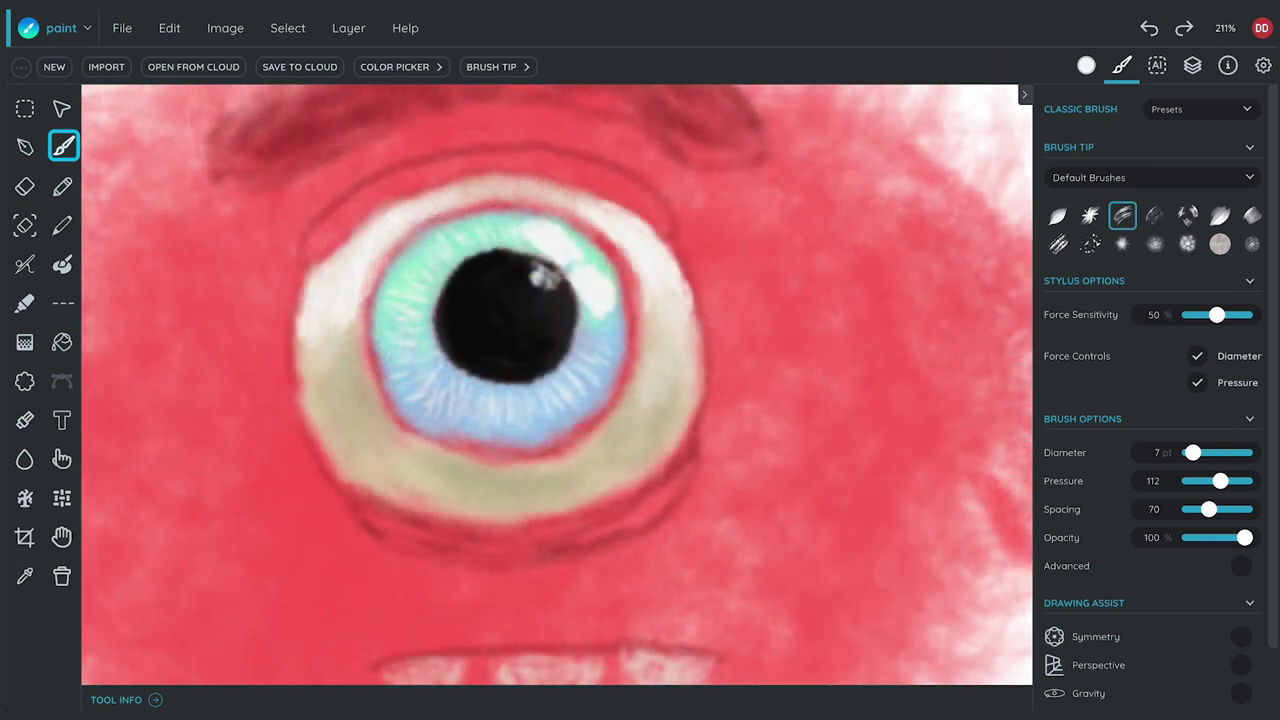
pyautogui.scroll(-6, 600, 400)
pyautogui.scroll(7, 543, 320)
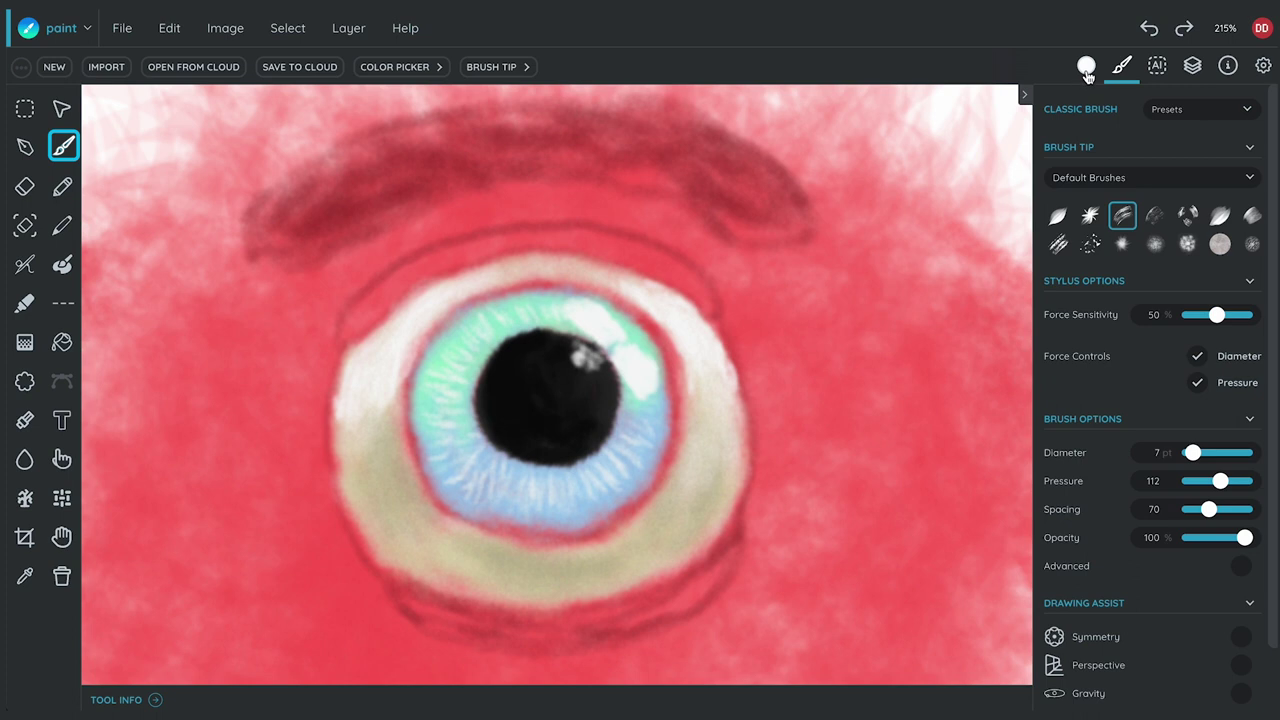
# - Outline the iris in black with a 6 pt brush, covering the red gap around it
pyautogui.click(1087, 70)
pyautogui.scroll(-2, 1087, 400)
pyautogui.click(1082, 645)
pyautogui.scroll(2, 1180, 157)
pyautogui.click(1122, 67)
pyautogui.moveTo(1193, 454); pyautogui.dragTo(1192, 456)
pyautogui.moveTo(406, 408)
pyautogui.mouseDown()
pyautogui.moveTo(421, 351)
pyautogui.moveTo(410, 455)
pyautogui.moveTo(428, 482)
pyautogui.moveTo(408, 440)
pyautogui.moveTo(441, 316)
pyautogui.moveTo(482, 294)
pyautogui.moveTo(422, 350)
pyautogui.mouseUp()
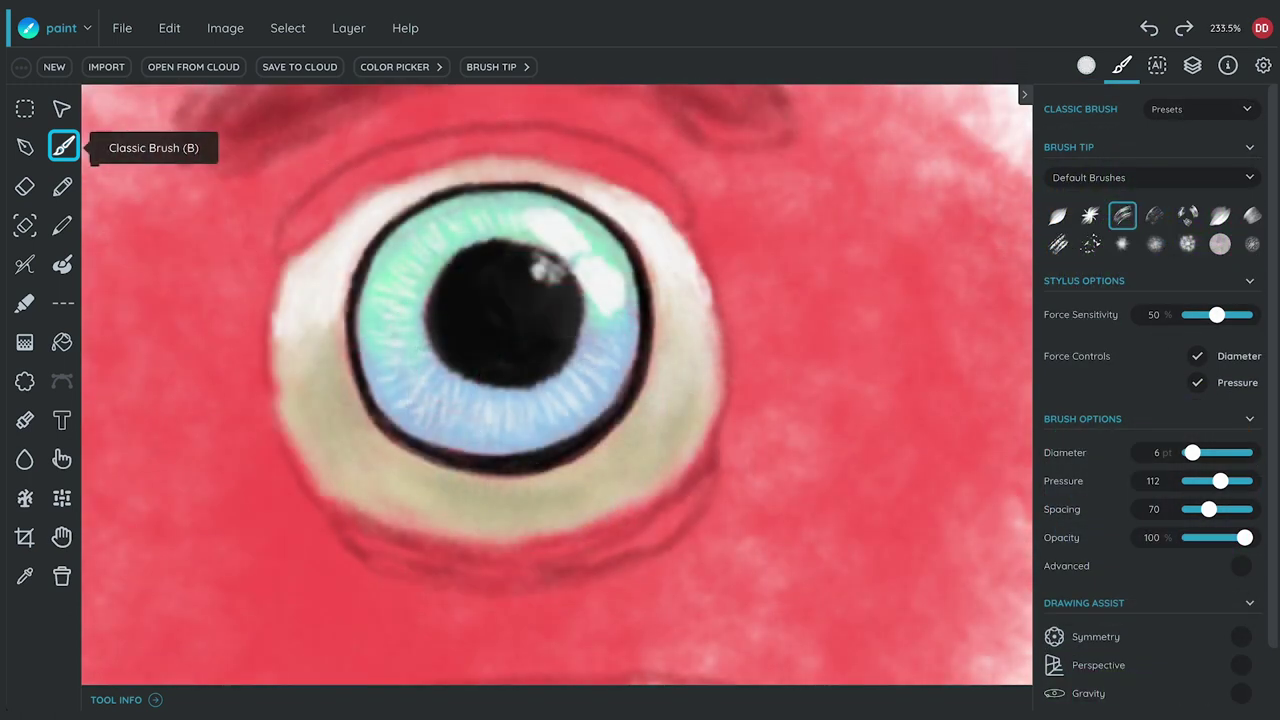
# - Paint white reflections across the upper-right part of the iris and its black outline, raising the brush pressure to 145
pyautogui.moveTo(572, 203)
pyautogui.mouseDown()
pyautogui.moveTo(604, 216)
pyautogui.moveTo(574, 202)
pyautogui.moveTo(590, 214)
pyautogui.mouseUp()
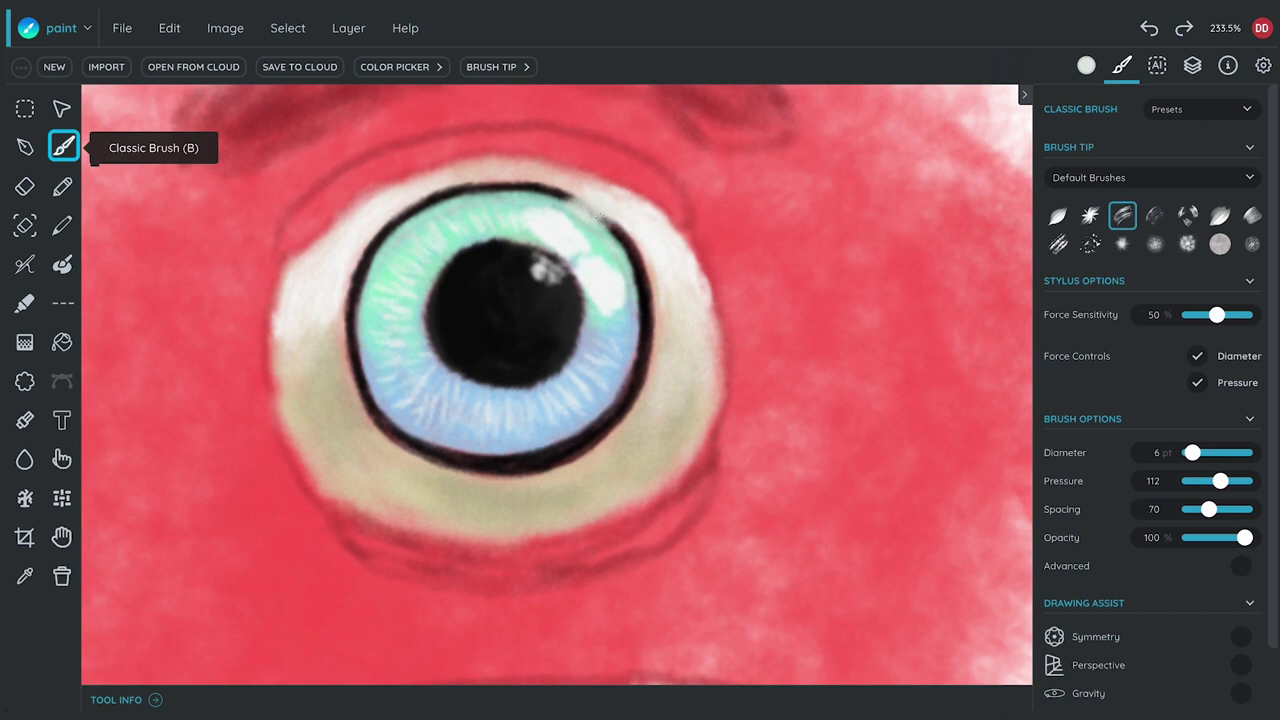
pyautogui.moveTo(1220, 481); pyautogui.dragTo(1239, 481)
pyautogui.moveTo(622, 258); pyautogui.dragTo(636, 248)
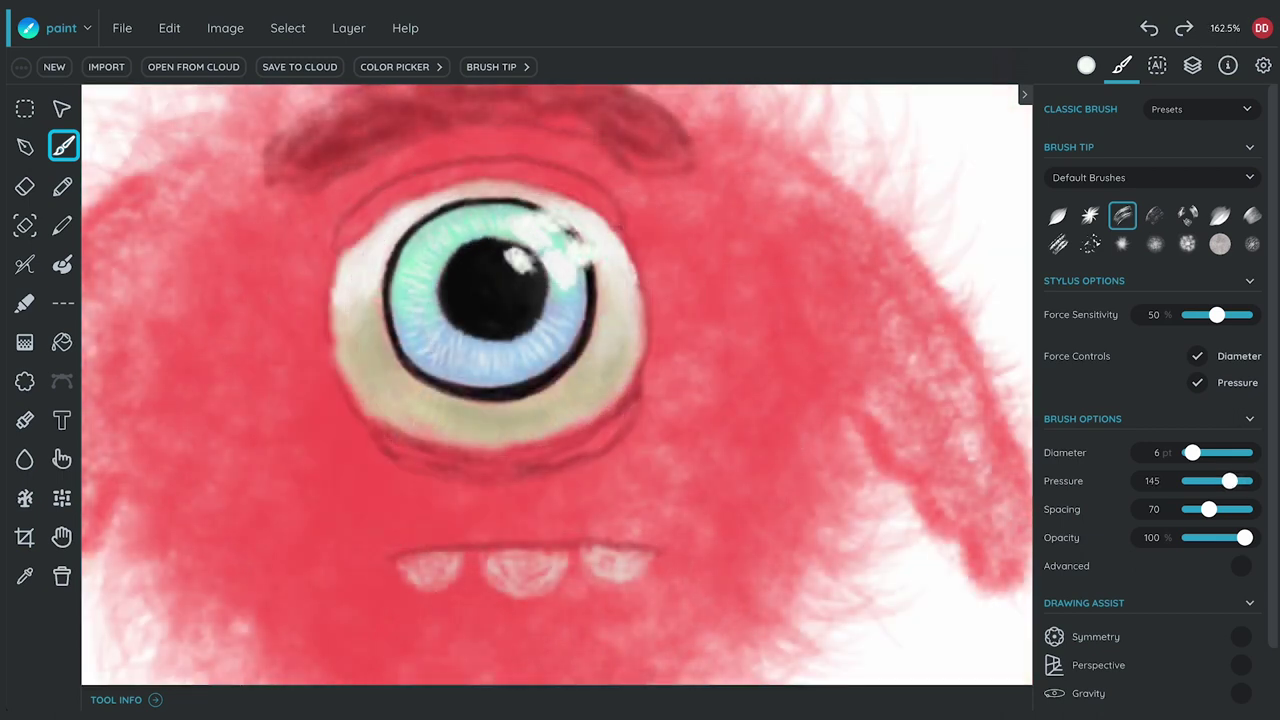
# - Sample the pupil's black and paint short dark radial strokes from the pupil into the lower iris
pyautogui.click(21, 580)
pyautogui.click(545, 316)
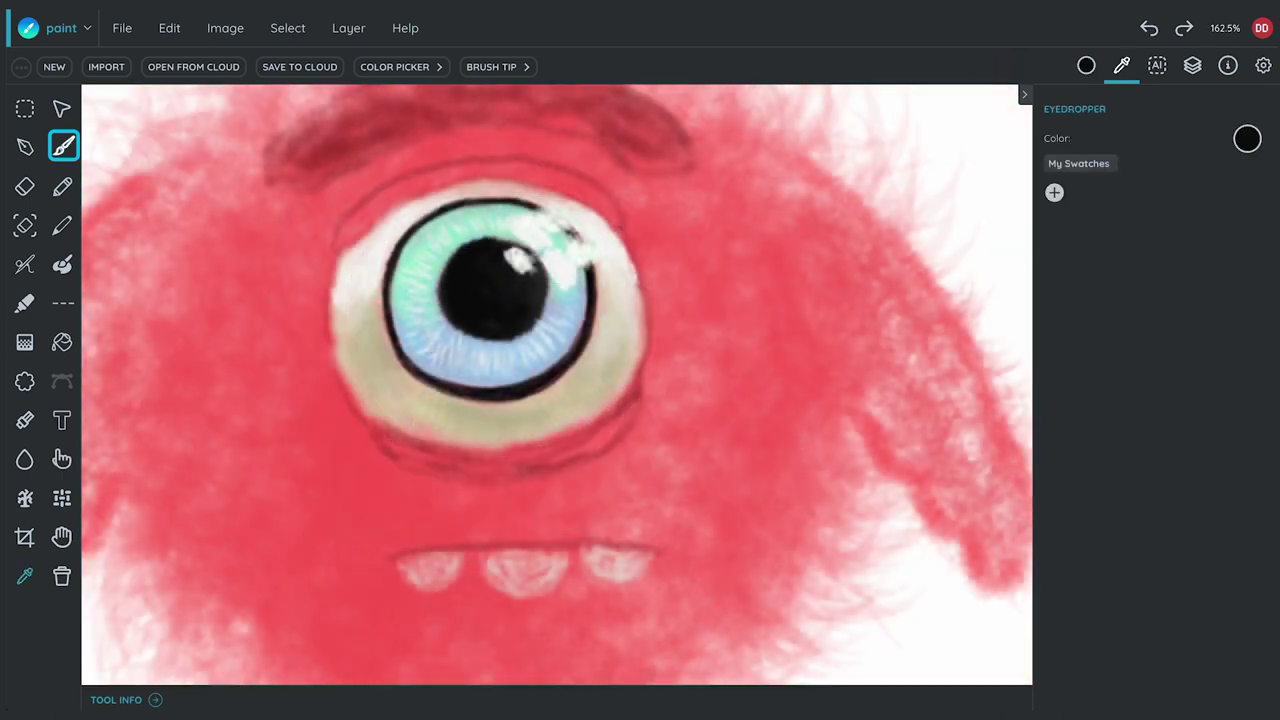
pyautogui.click(546, 315)
pyautogui.click(62, 147)
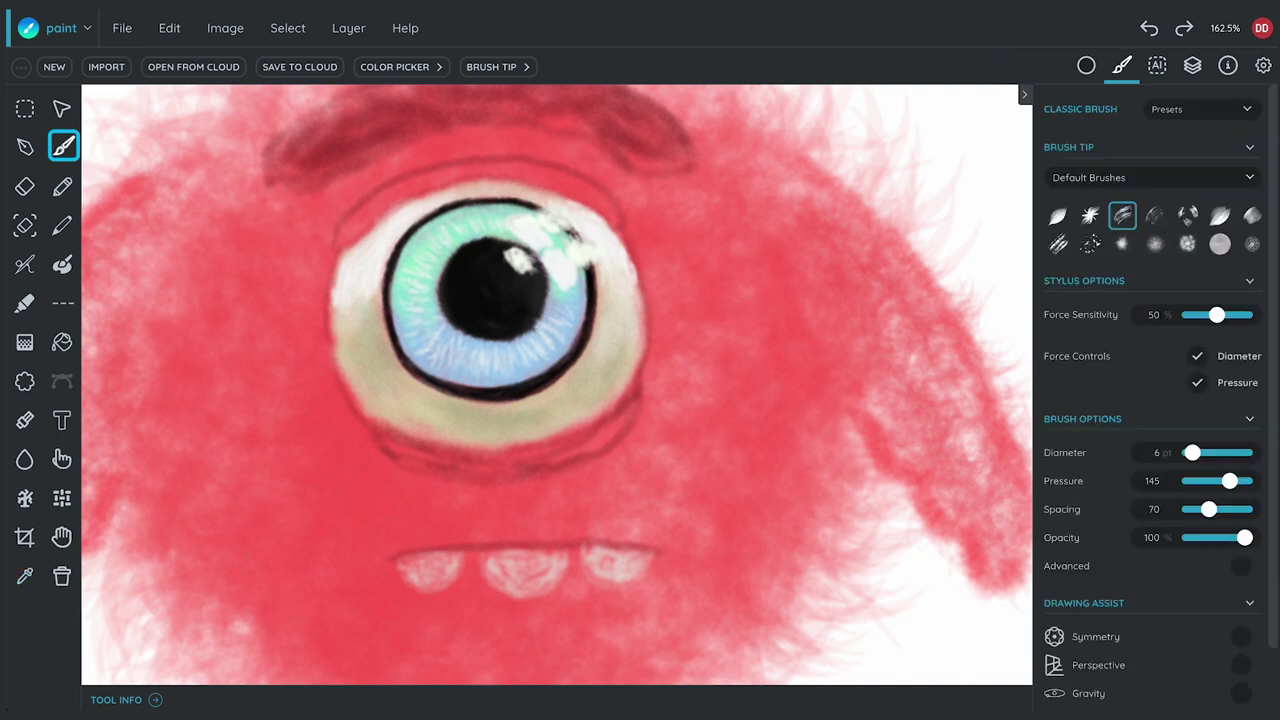
pyautogui.moveTo(527, 334); pyautogui.dragTo(485, 366)
pyautogui.moveTo(470, 334)
pyautogui.mouseDown()
pyautogui.moveTo(479, 380)
pyautogui.moveTo(430, 374)
pyautogui.mouseUp()
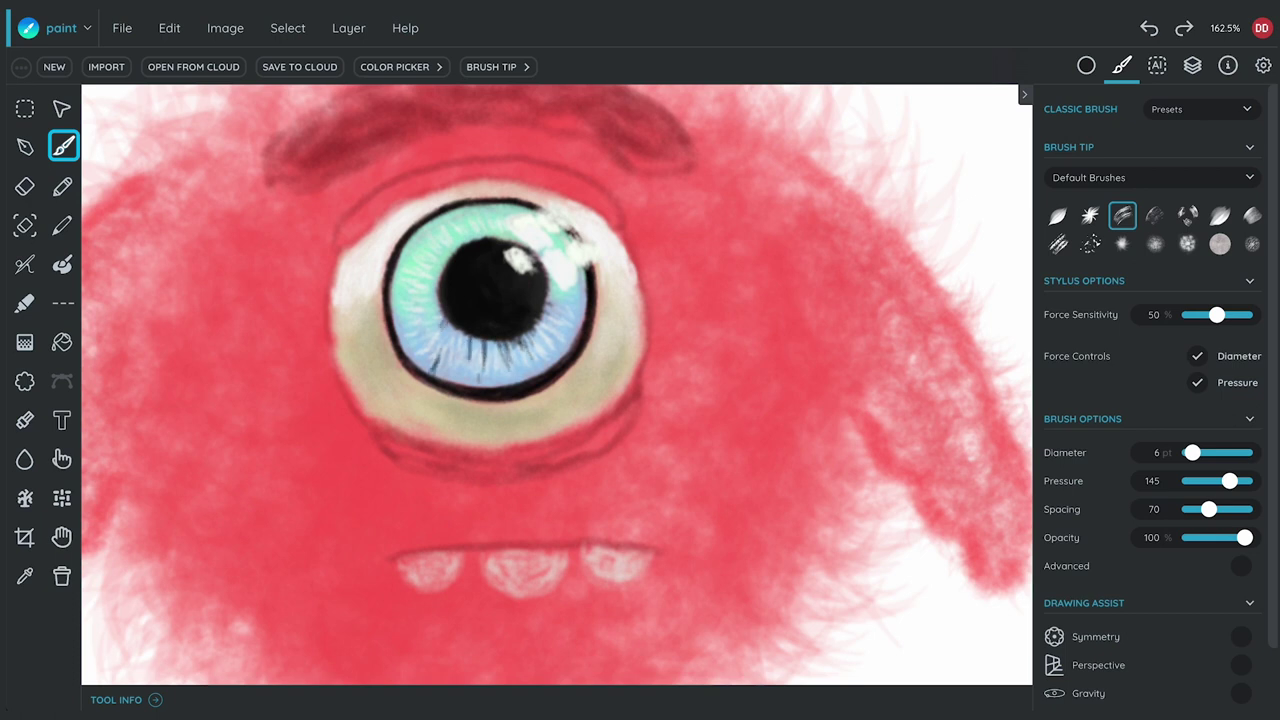
pyautogui.moveTo(447, 314); pyautogui.dragTo(436, 330)
pyautogui.scroll(1, 320, 277)
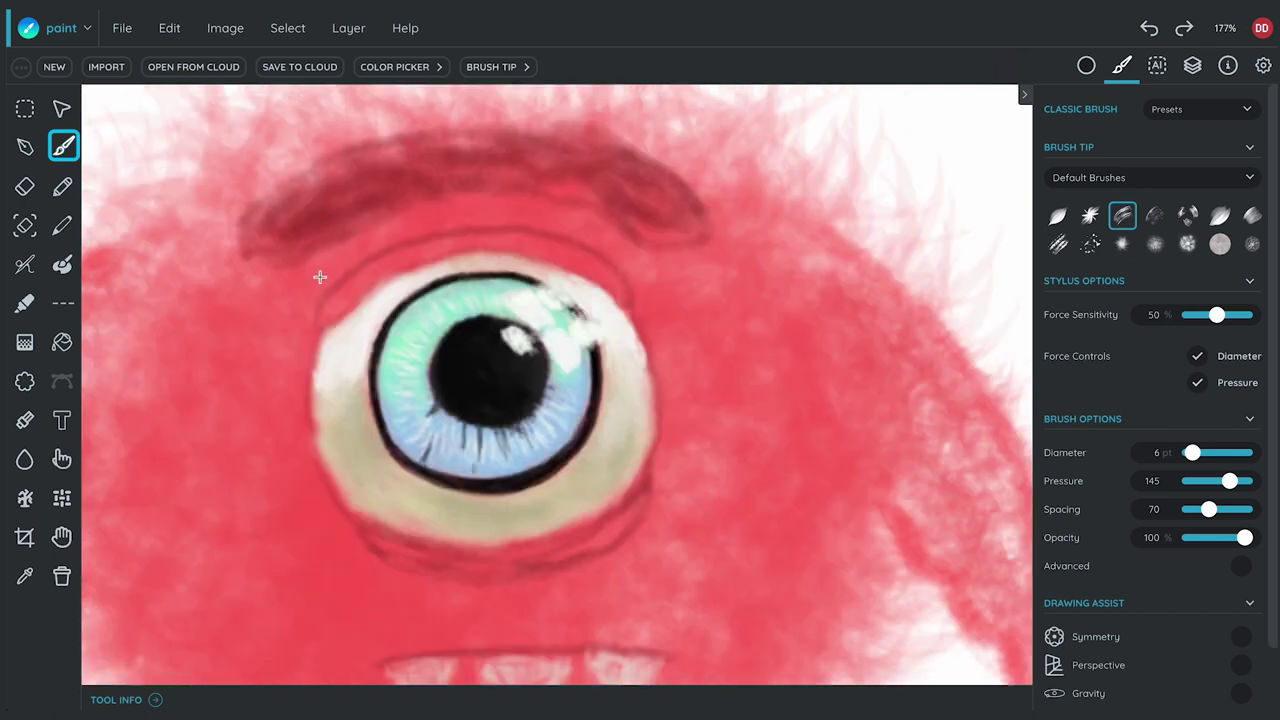
# - Sample a darker red from around the eye and paint the upper and lower eyelids and eye outline with a 13 pt brush
pyautogui.click(24, 577)
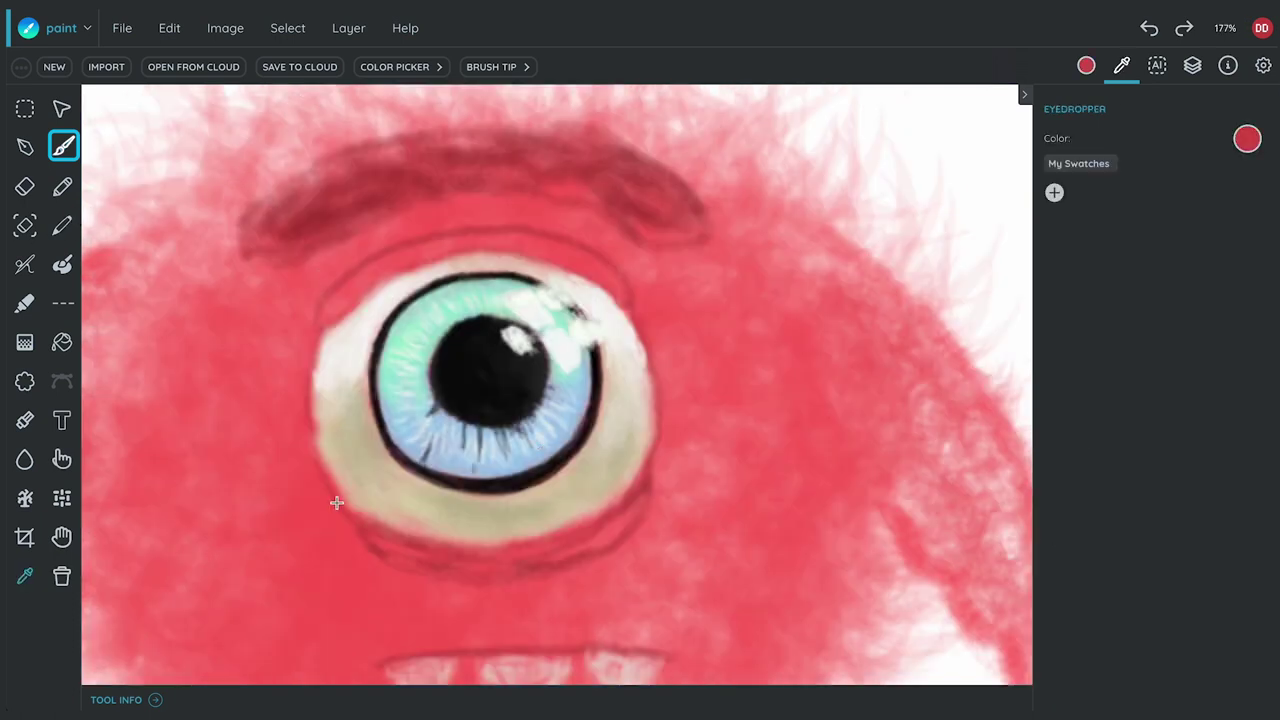
pyautogui.click(64, 148)
pyautogui.moveTo(1192, 454); pyautogui.dragTo(1197, 457)
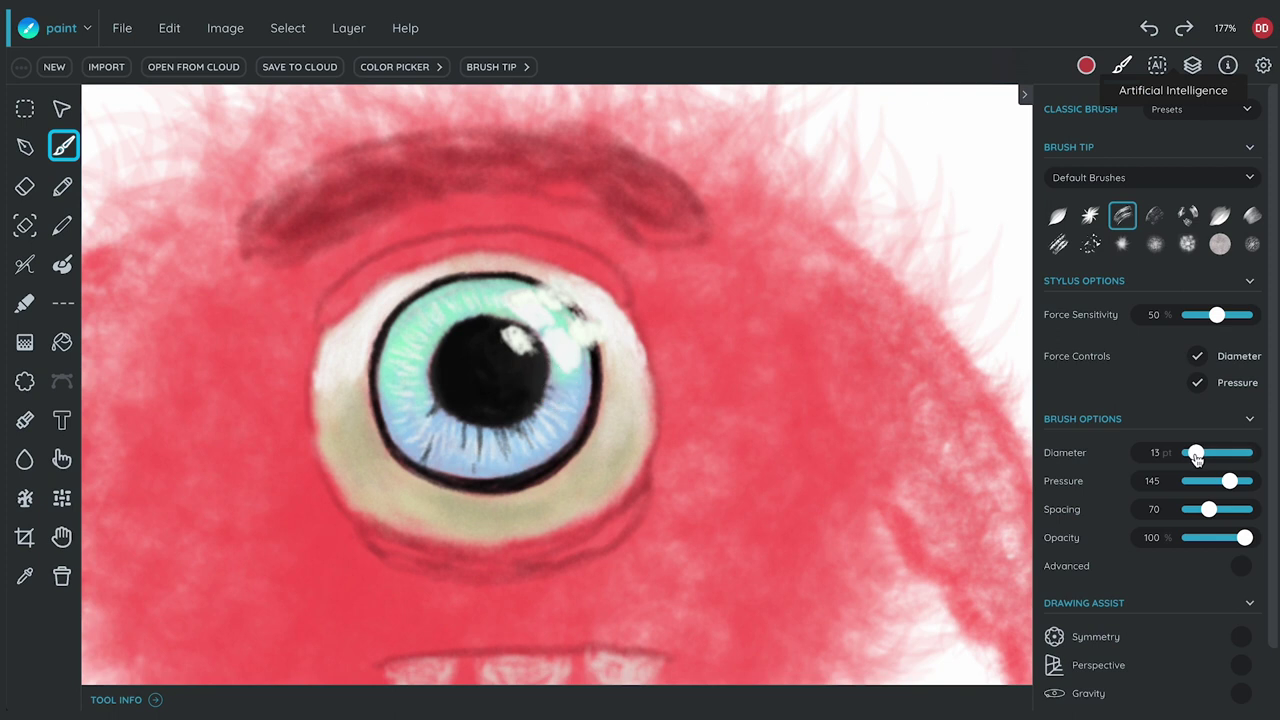
pyautogui.moveTo(326, 330); pyautogui.dragTo(312, 420)
pyautogui.moveTo(325, 336)
pyautogui.mouseDown()
pyautogui.moveTo(314, 406)
pyautogui.moveTo(352, 520)
pyautogui.mouseUp()
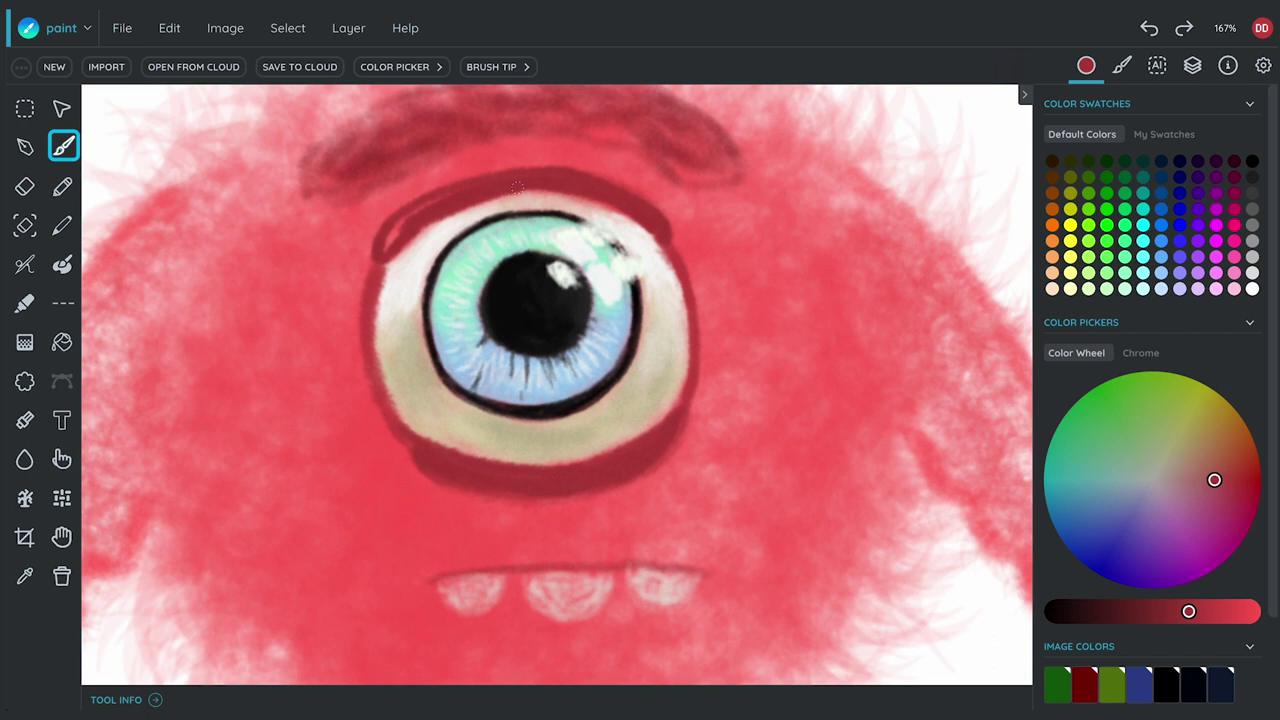
pyautogui.moveTo(517, 188); pyautogui.dragTo(626, 211)
pyautogui.moveTo(448, 196); pyautogui.dragTo(386, 248)
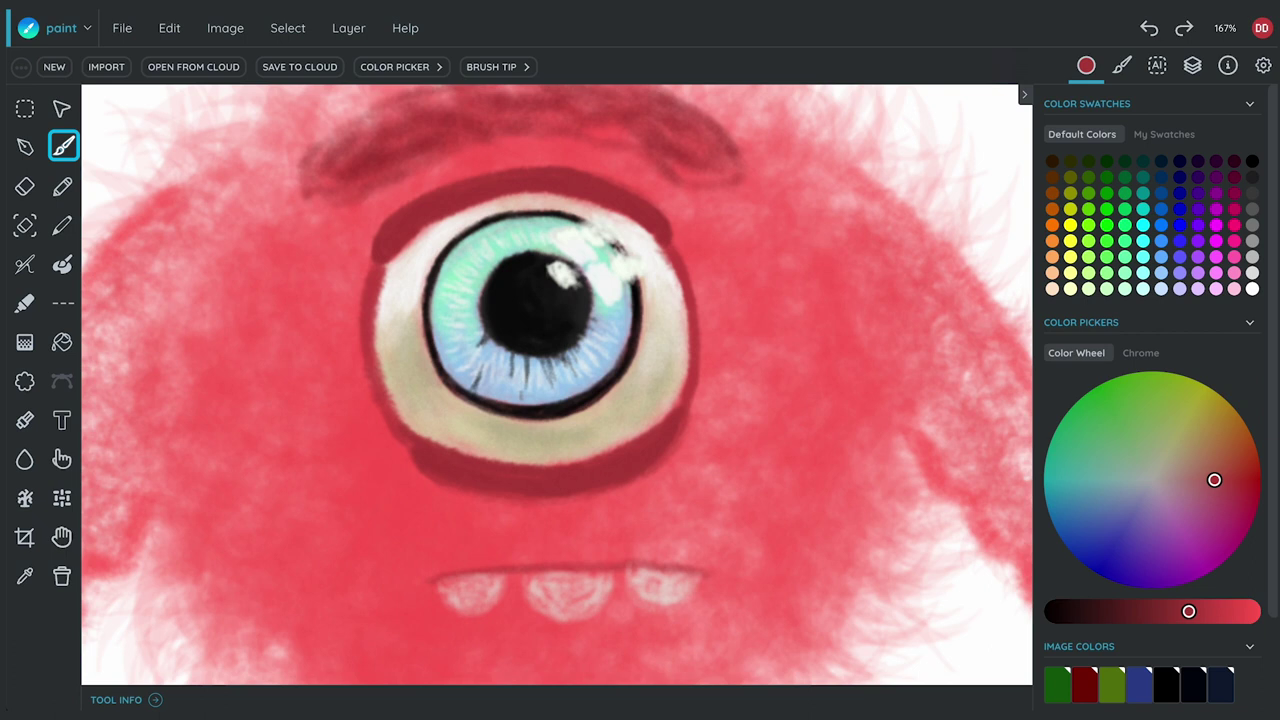
# - Lighten the red and paint highlights along the upper and lower eyelids
pyautogui.moveTo(1188, 611); pyautogui.dragTo(1246, 614)
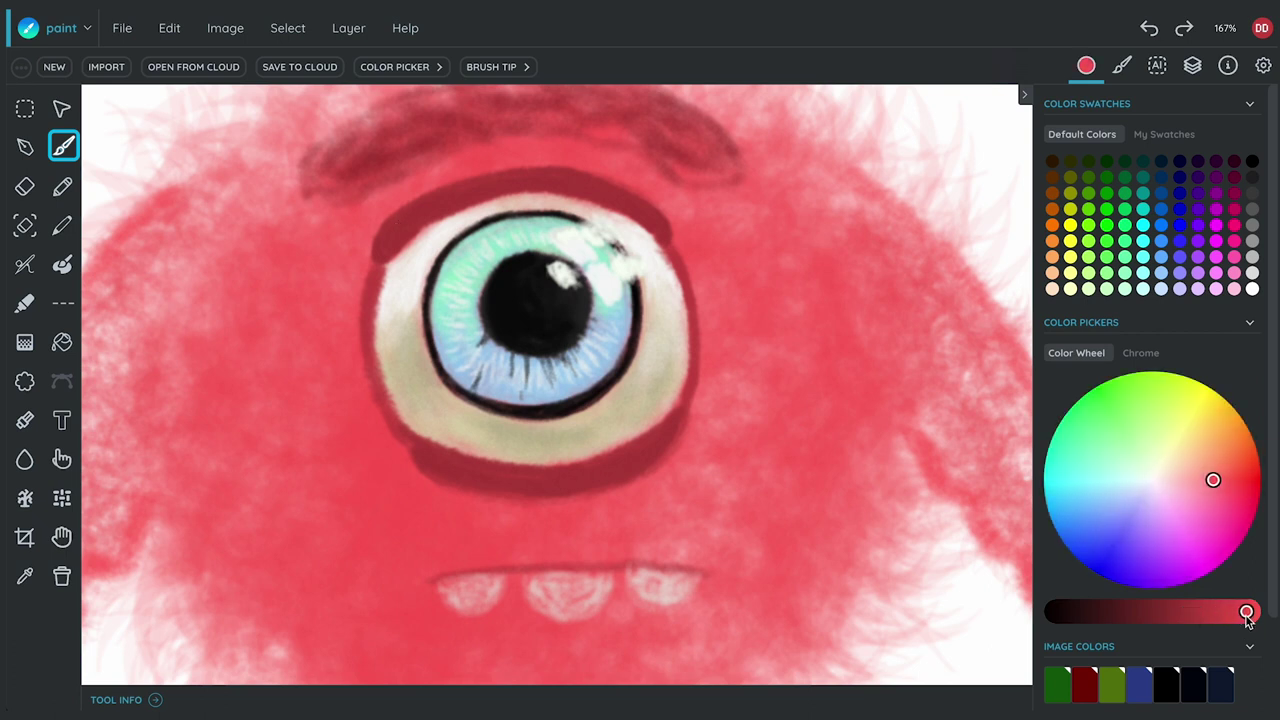
pyautogui.moveTo(641, 447)
pyautogui.mouseDown()
pyautogui.moveTo(664, 431)
pyautogui.moveTo(606, 463)
pyautogui.mouseUp()
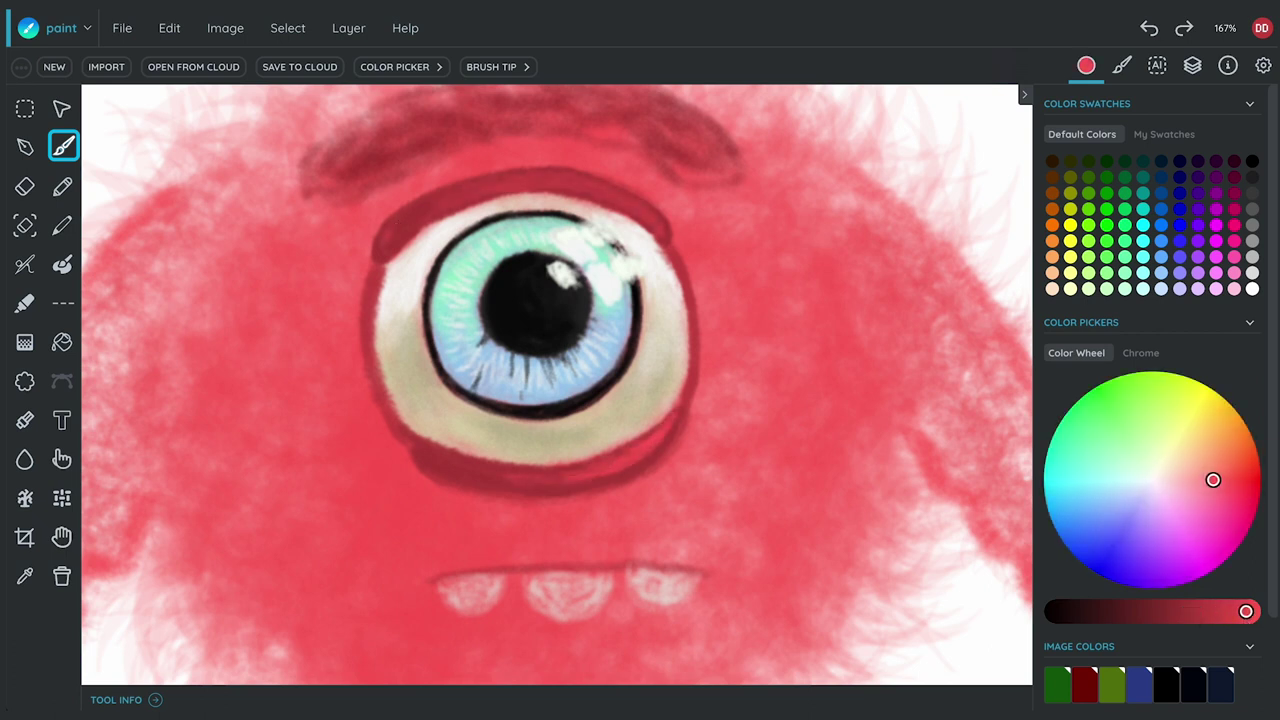
# - Fill in the upper and lower eyelids with further light red strokes, keeping their darker edges
pyautogui.moveTo(412, 442); pyautogui.dragTo(436, 458)
pyautogui.moveTo(574, 184); pyautogui.dragTo(476, 190)
pyautogui.moveTo(616, 196); pyautogui.dragTo(660, 228)
pyautogui.moveTo(504, 487); pyautogui.dragTo(574, 488)
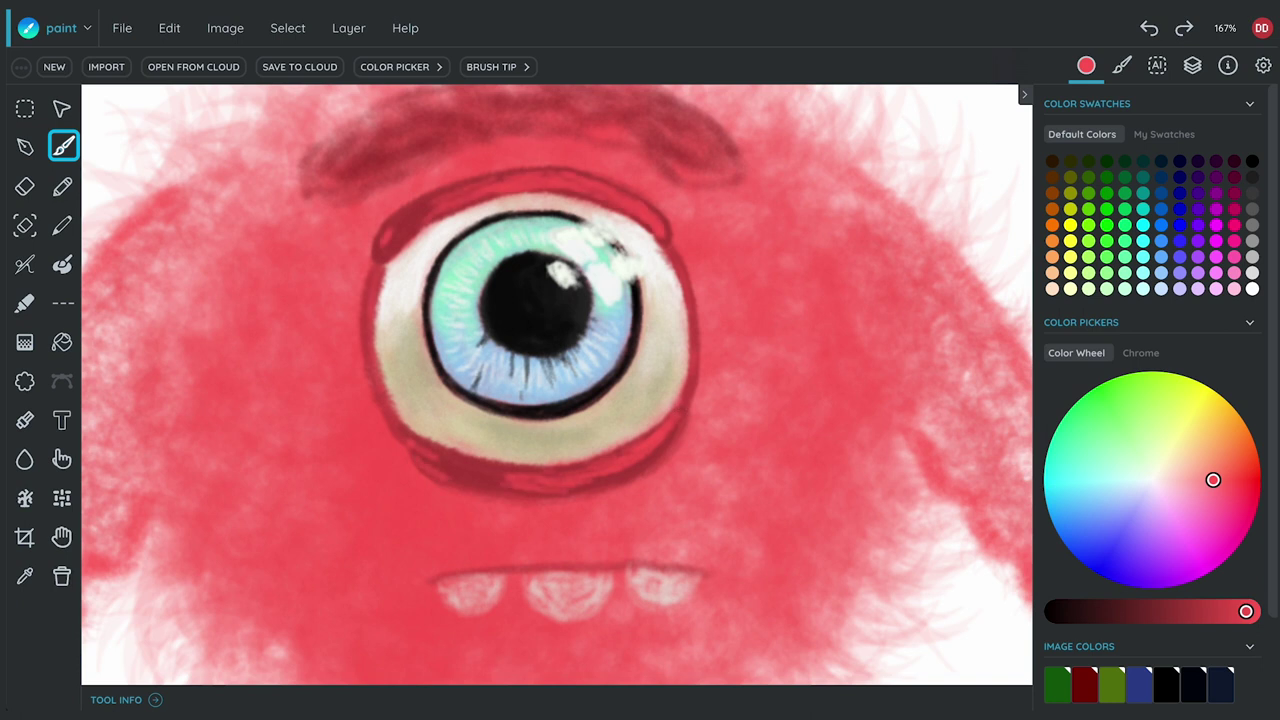
pyautogui.scroll(-12, 633, 398)
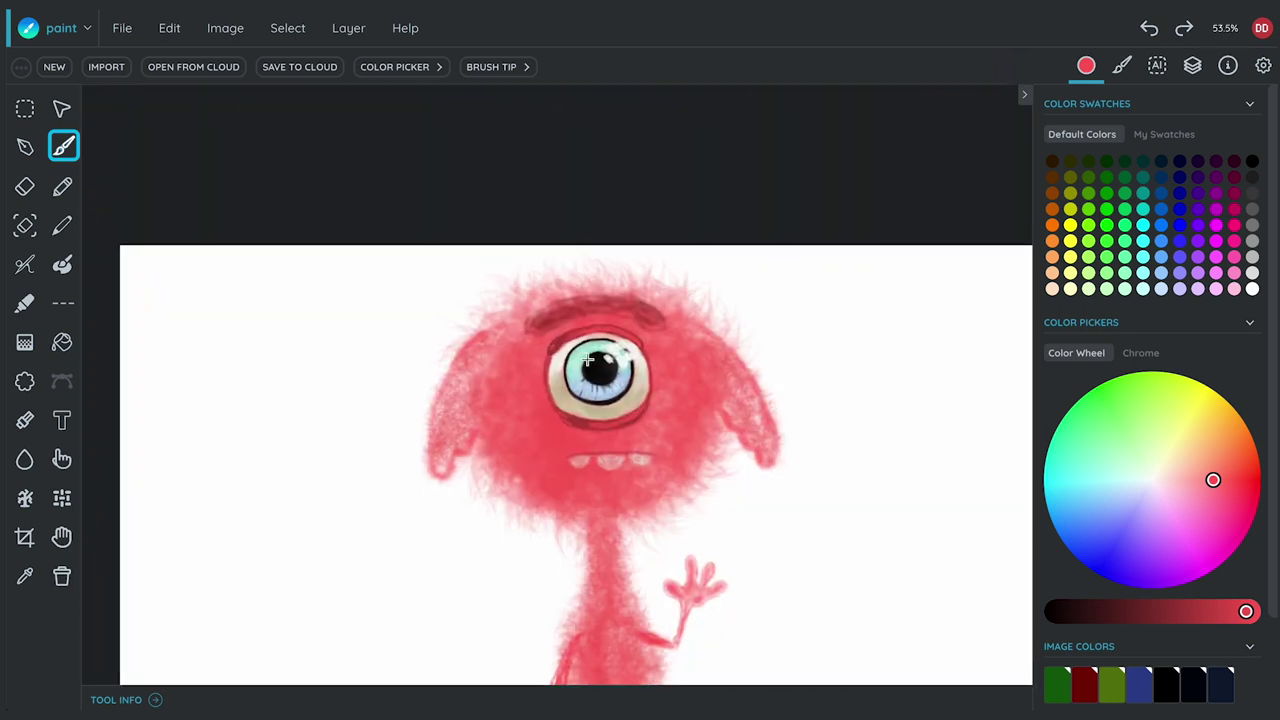
pyautogui.scroll(4, 648, 392)
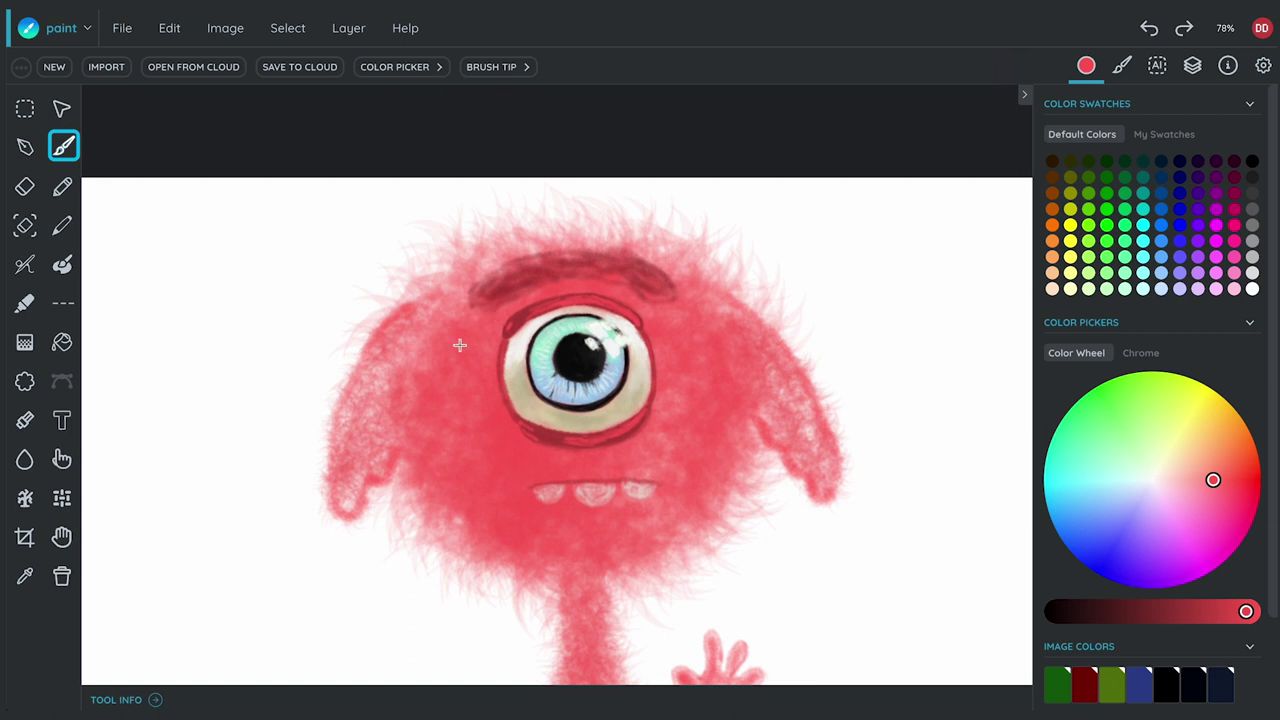
# - Darken the red to a deep maroon and outline the eyelids and eye edge with thin strokes
pyautogui.scroll(3, 630, 358)
pyautogui.moveTo(1246, 611); pyautogui.dragTo(1111, 611)
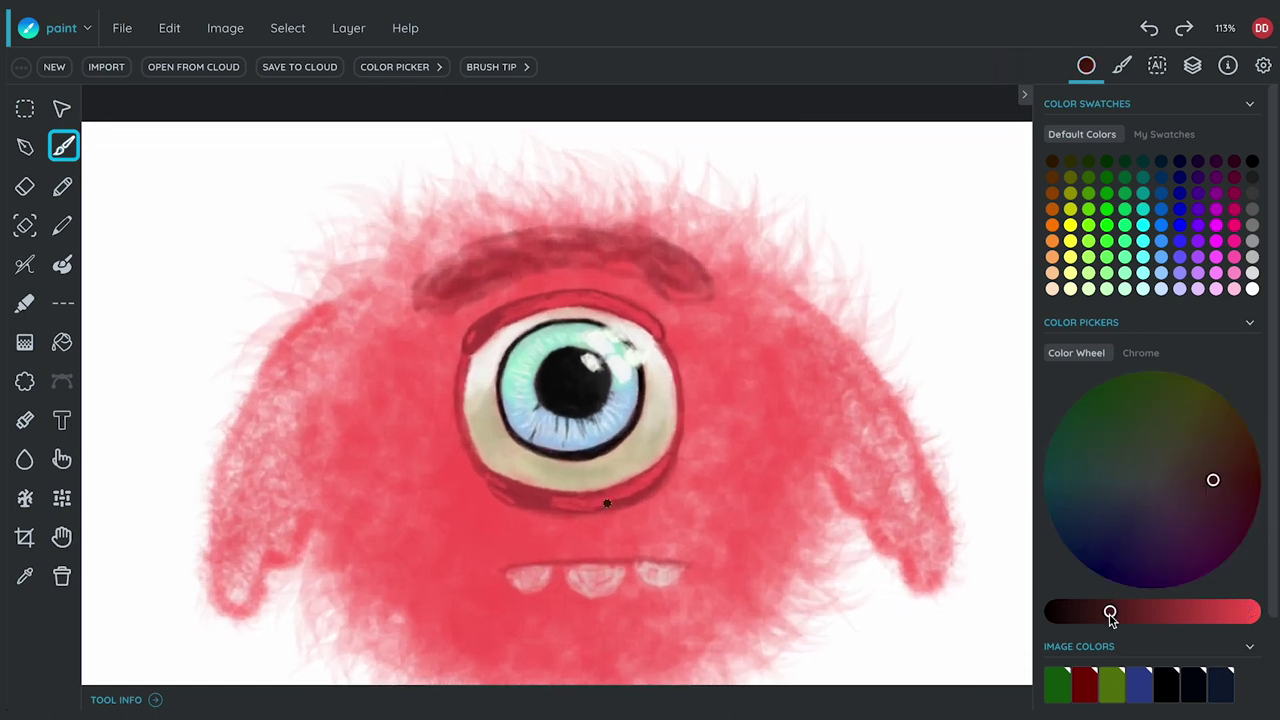
pyautogui.click(1121, 66)
pyautogui.moveTo(1192, 455); pyautogui.dragTo(1191, 457)
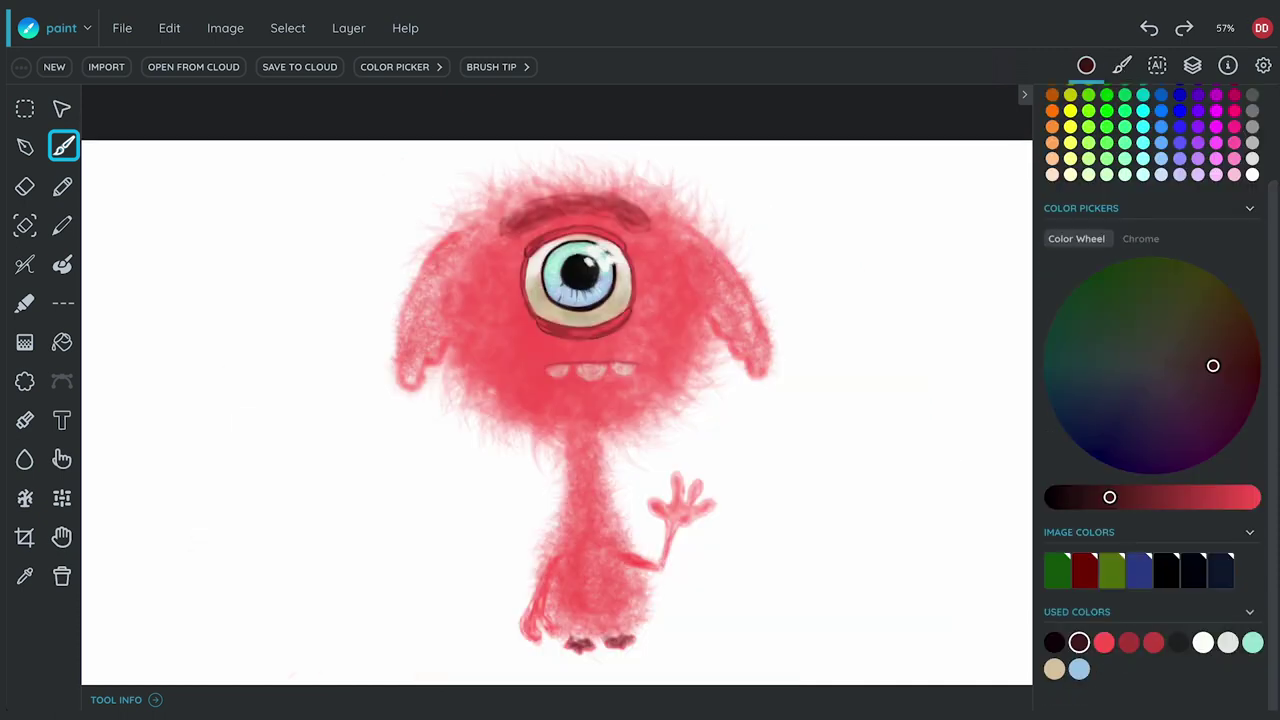
# - Add a new layer above the Eye layer and name it Mouth
pyautogui.click(1193, 66)
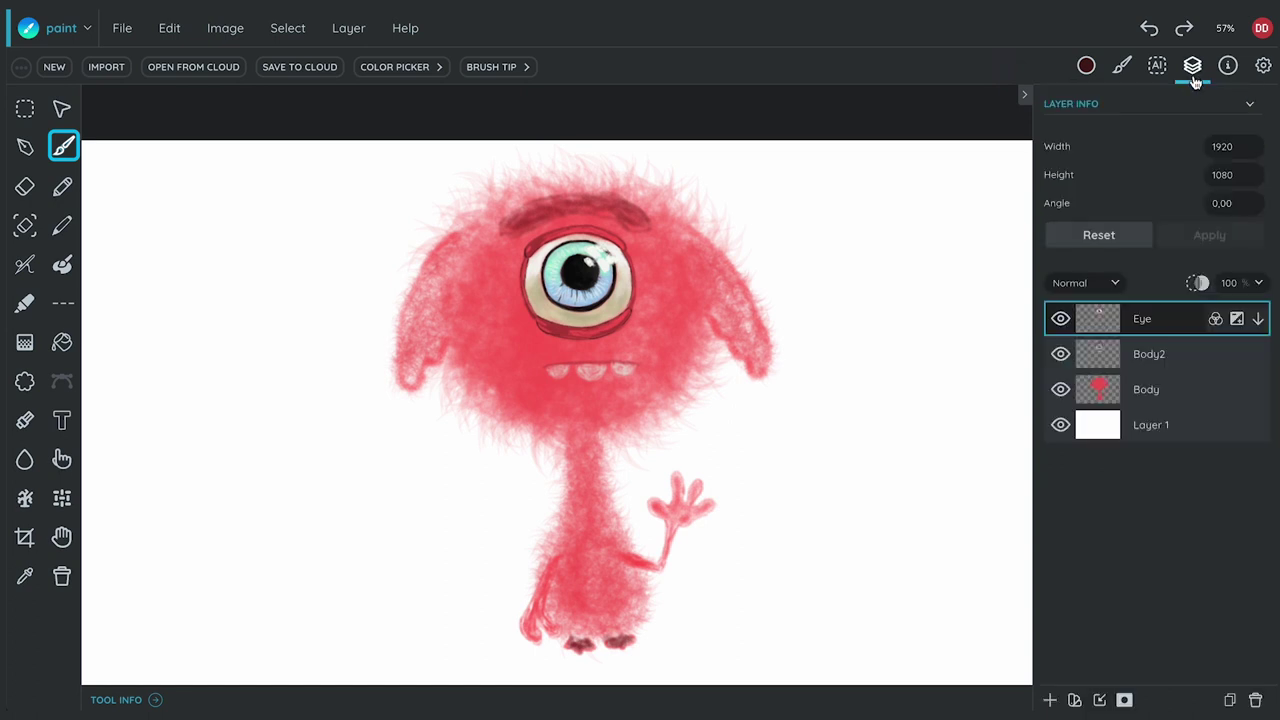
pyautogui.click(1049, 700)
pyautogui.write('Mouth')
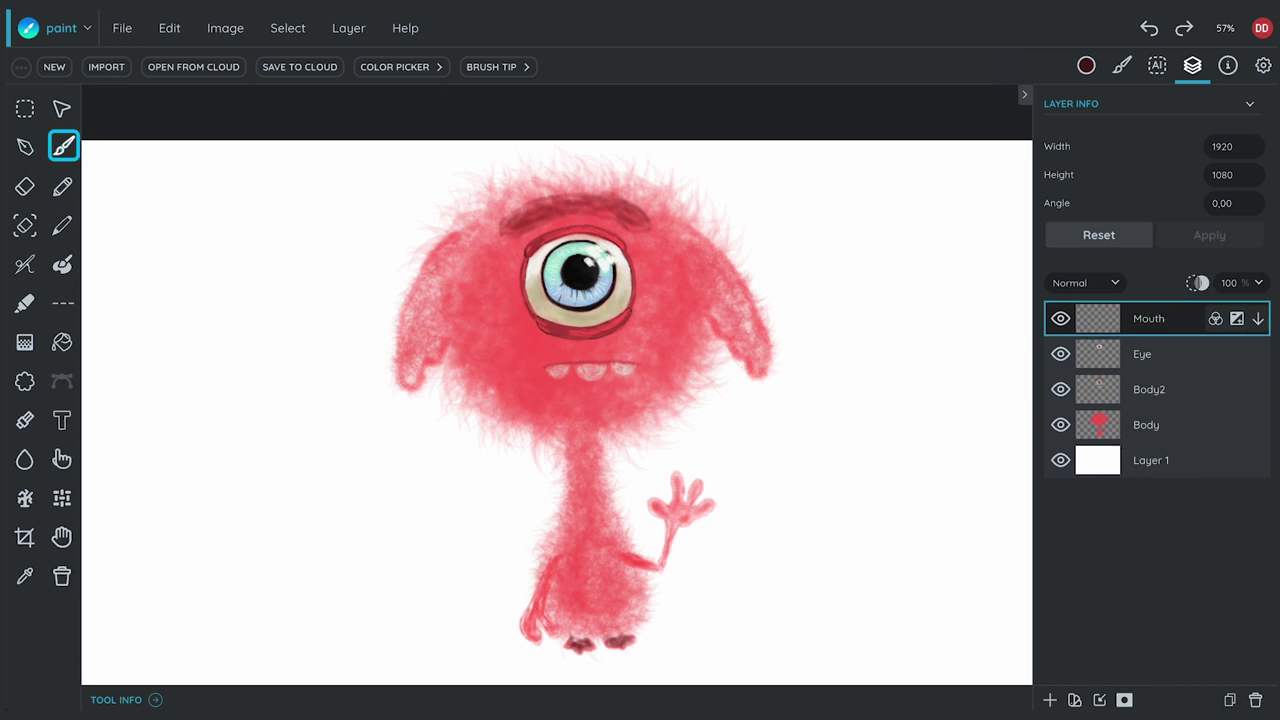
# - Fill the three teeth with a warm off-white using an 8 pt brush at pressure 200
pyautogui.scroll(5, 537, 334)
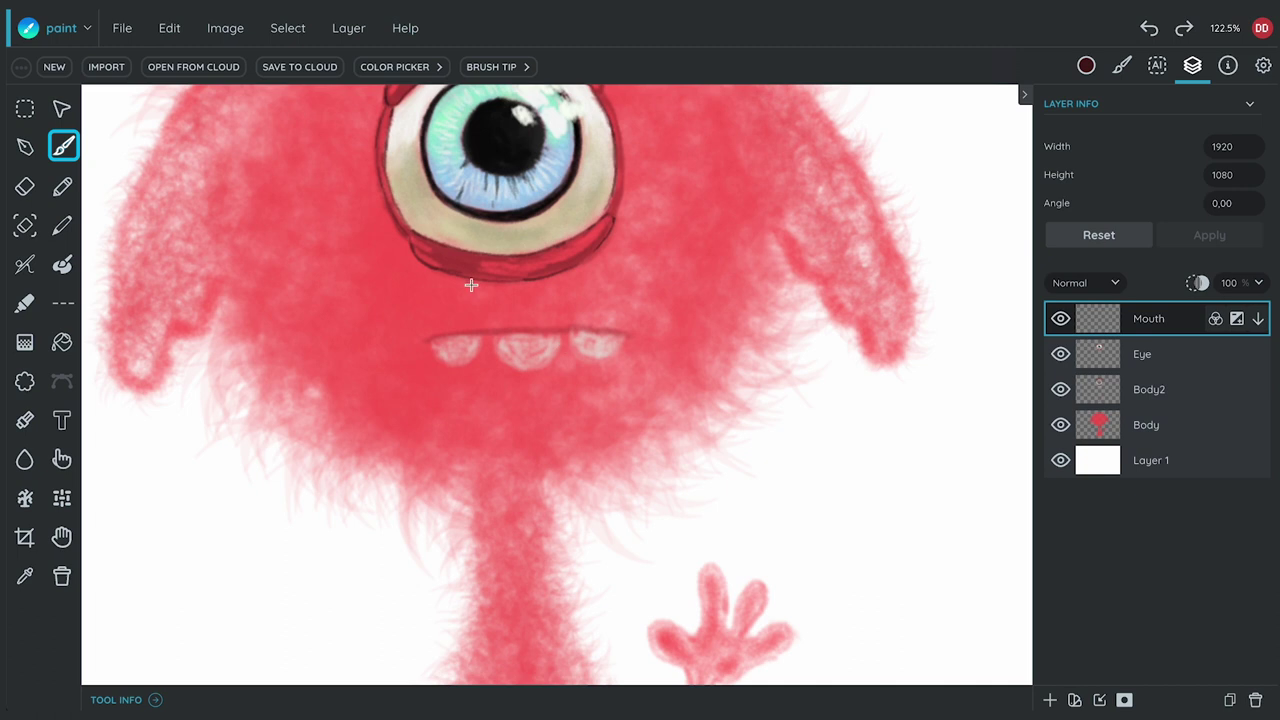
pyautogui.scroll(2, 476, 302)
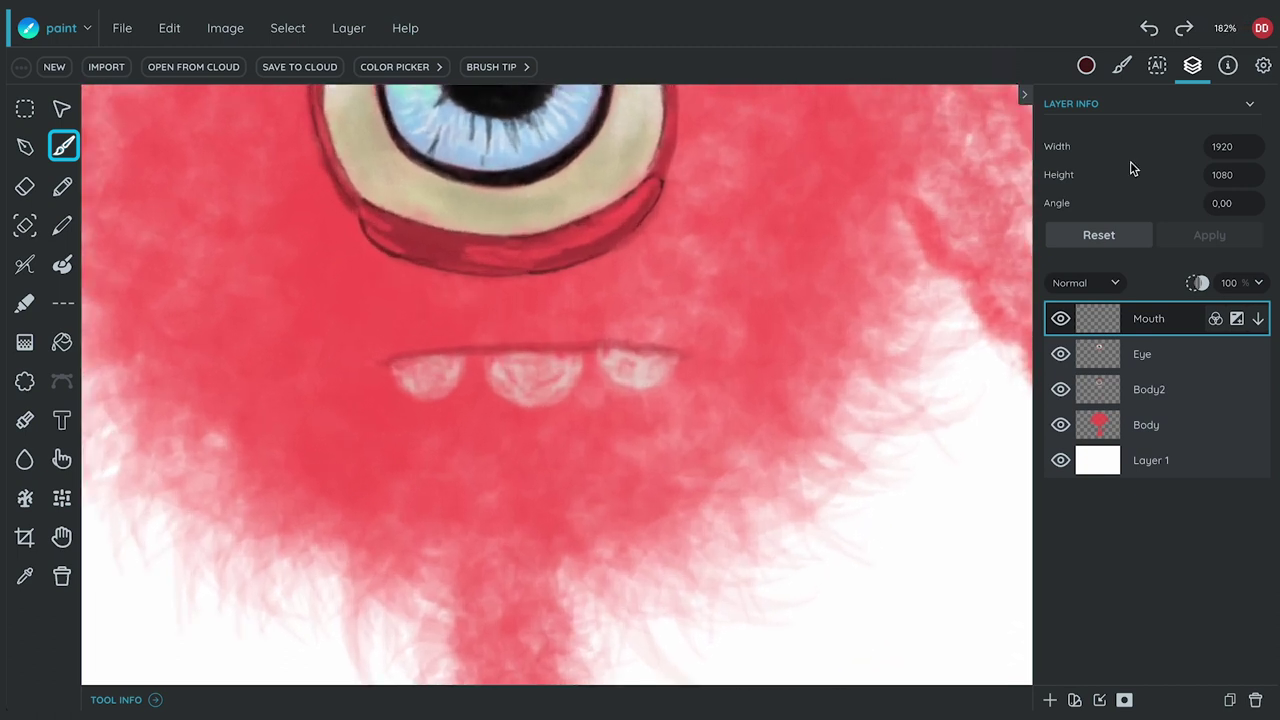
pyautogui.click(1086, 65)
pyautogui.click(1122, 65)
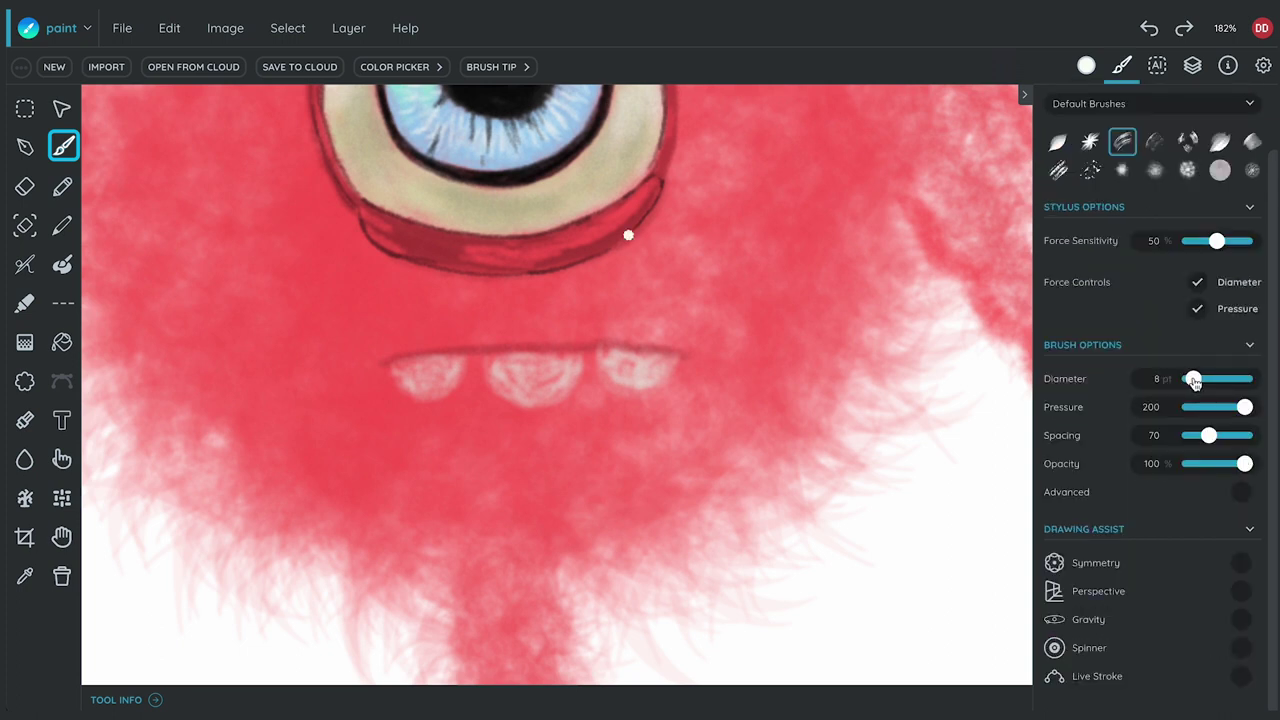
pyautogui.click(1086, 65)
pyautogui.click(1239, 538)
pyautogui.moveTo(486, 366)
pyautogui.mouseDown()
pyautogui.moveTo(524, 406)
pyautogui.moveTo(545, 403)
pyautogui.moveTo(579, 364)
pyautogui.moveTo(570, 375)
pyautogui.mouseUp()
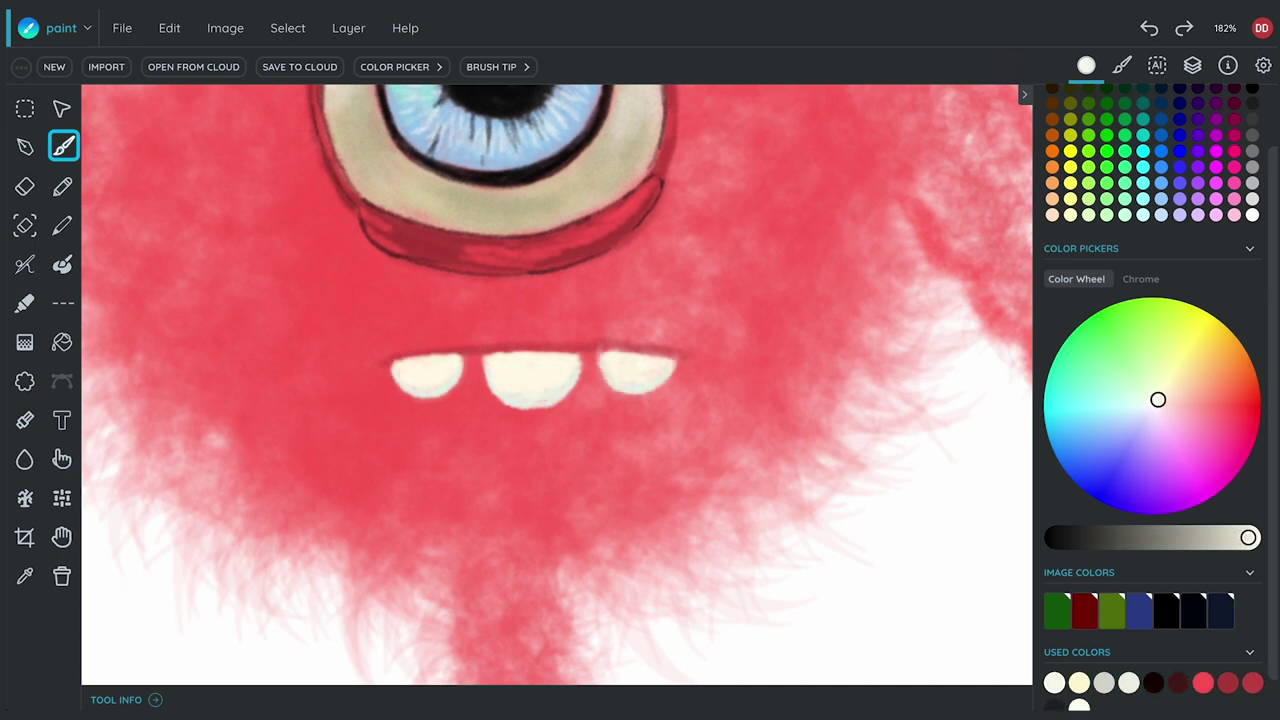
# - Shade the upper left areas of the three teeth with light grey at brush pressure 109
pyautogui.scroll(-1, 1081, 668)
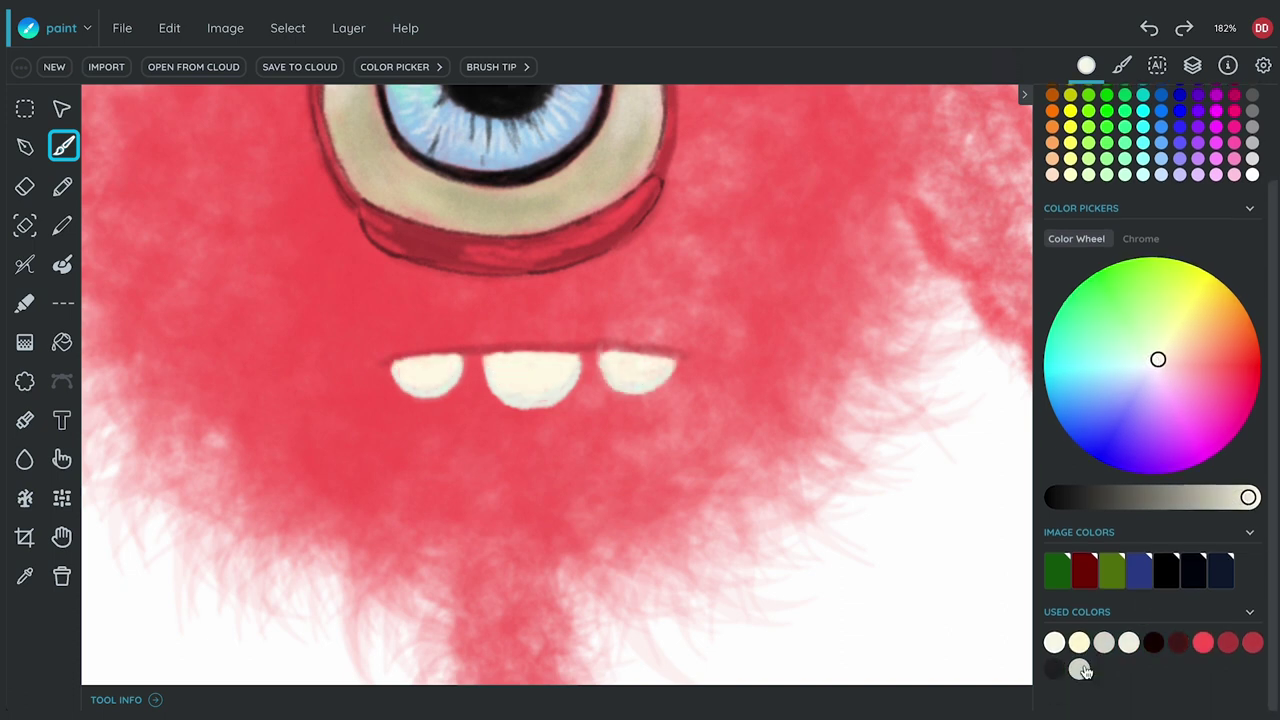
pyautogui.click(1104, 644)
pyautogui.click(1122, 65)
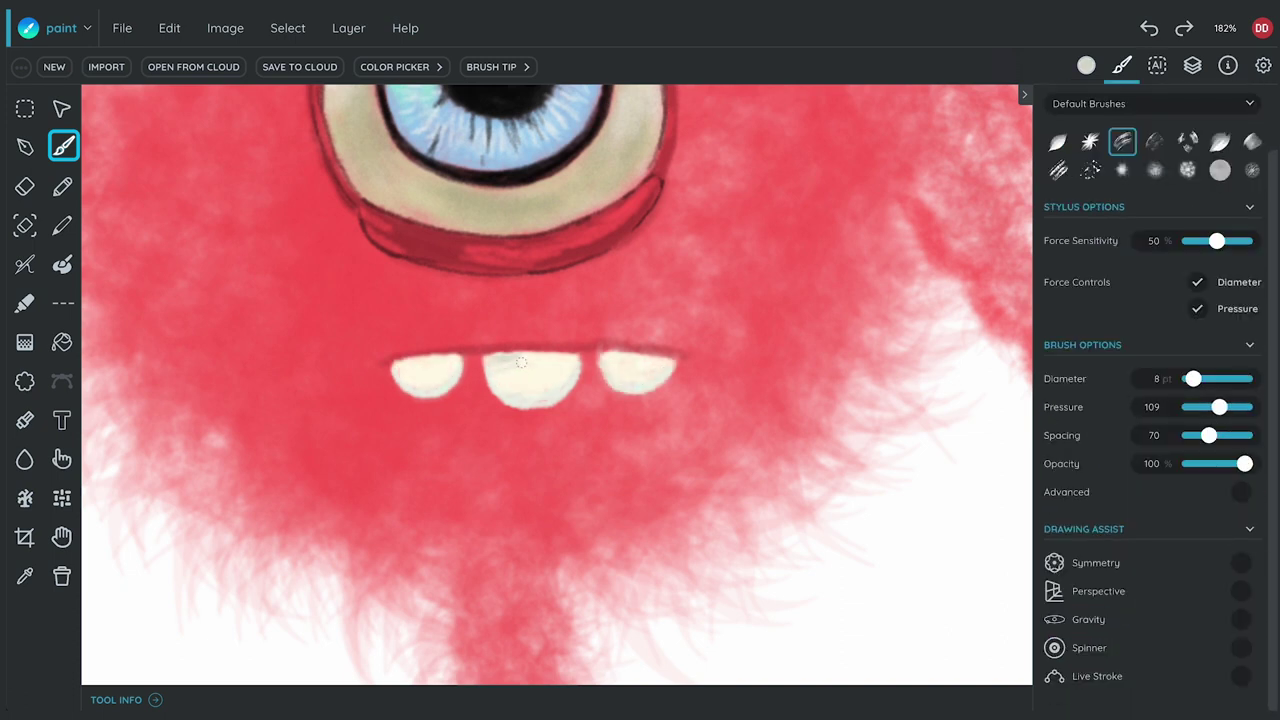
pyautogui.moveTo(519, 370); pyautogui.dragTo(519, 380)
pyautogui.moveTo(399, 366); pyautogui.dragTo(403, 380)
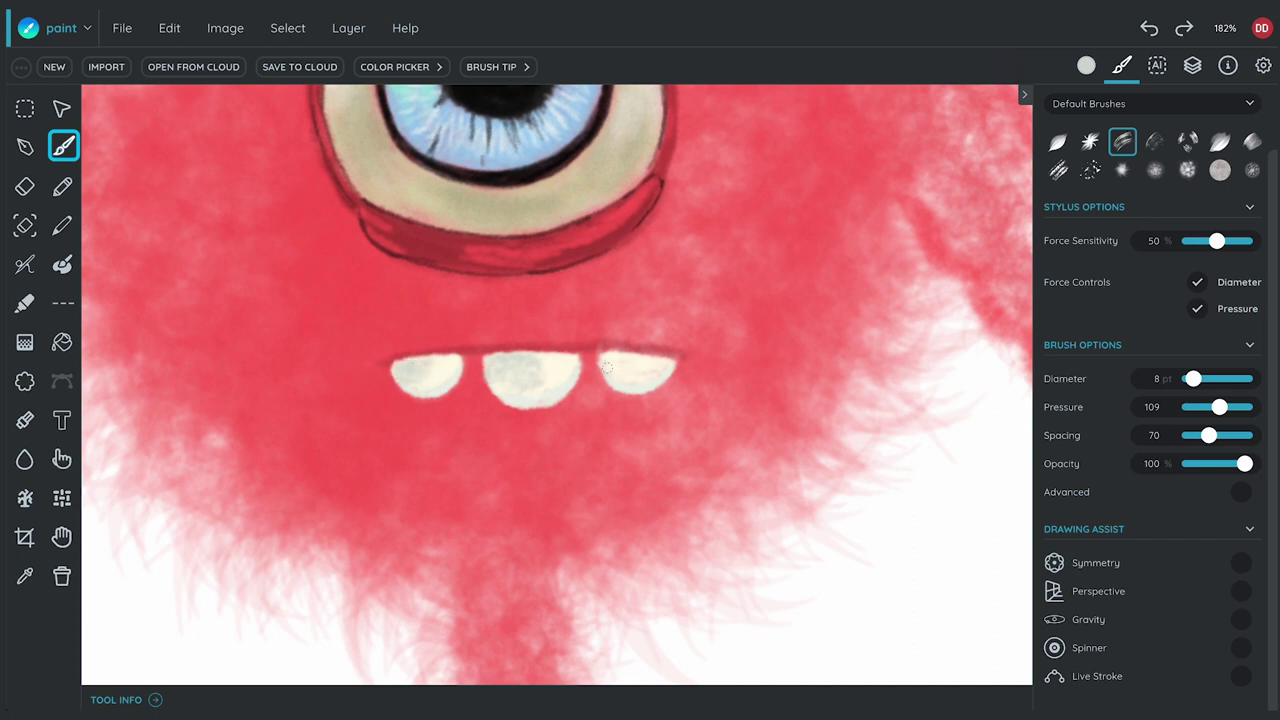
pyautogui.moveTo(606, 368); pyautogui.dragTo(614, 364)
pyautogui.scroll(-10, 605, 335)
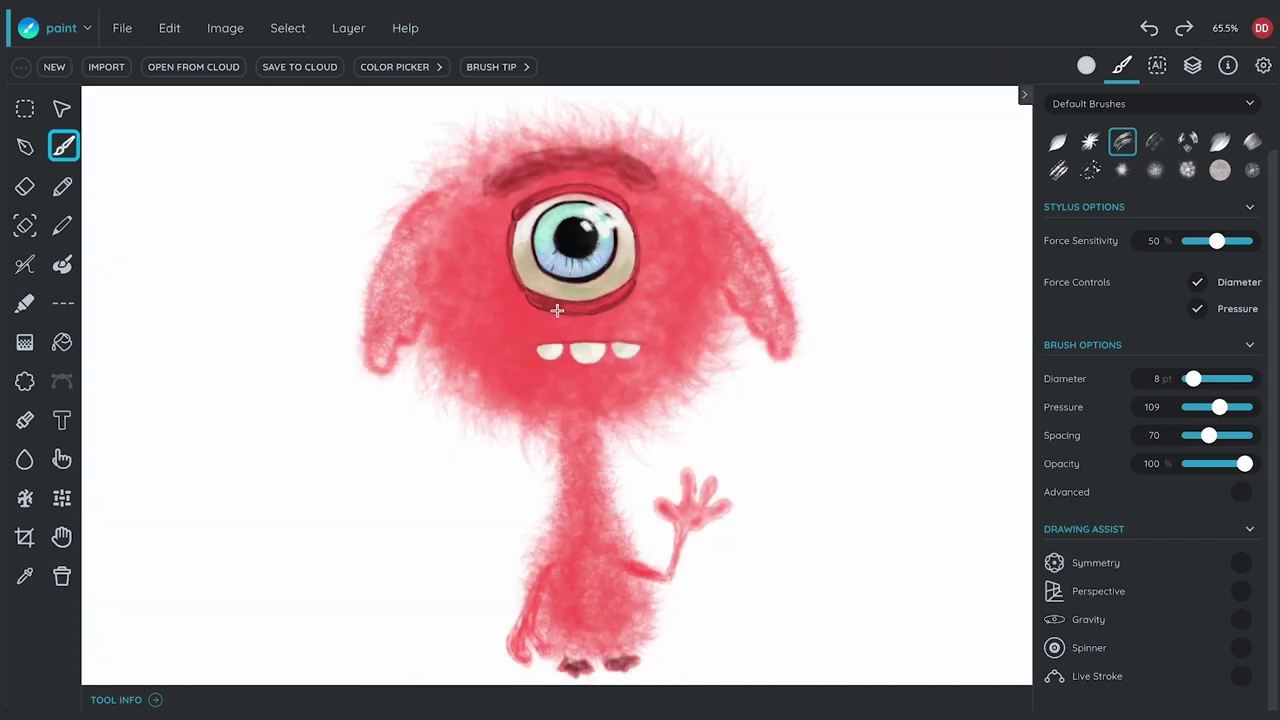
# - Raise the brush pressure to 200 and paint white highlights along the right and lower edges of the teeth
pyautogui.scroll(10, 605, 335)
pyautogui.click(1086, 65)
pyautogui.click(1246, 537)
pyautogui.scroll(-1, 1210, 420)
pyautogui.click(1122, 65)
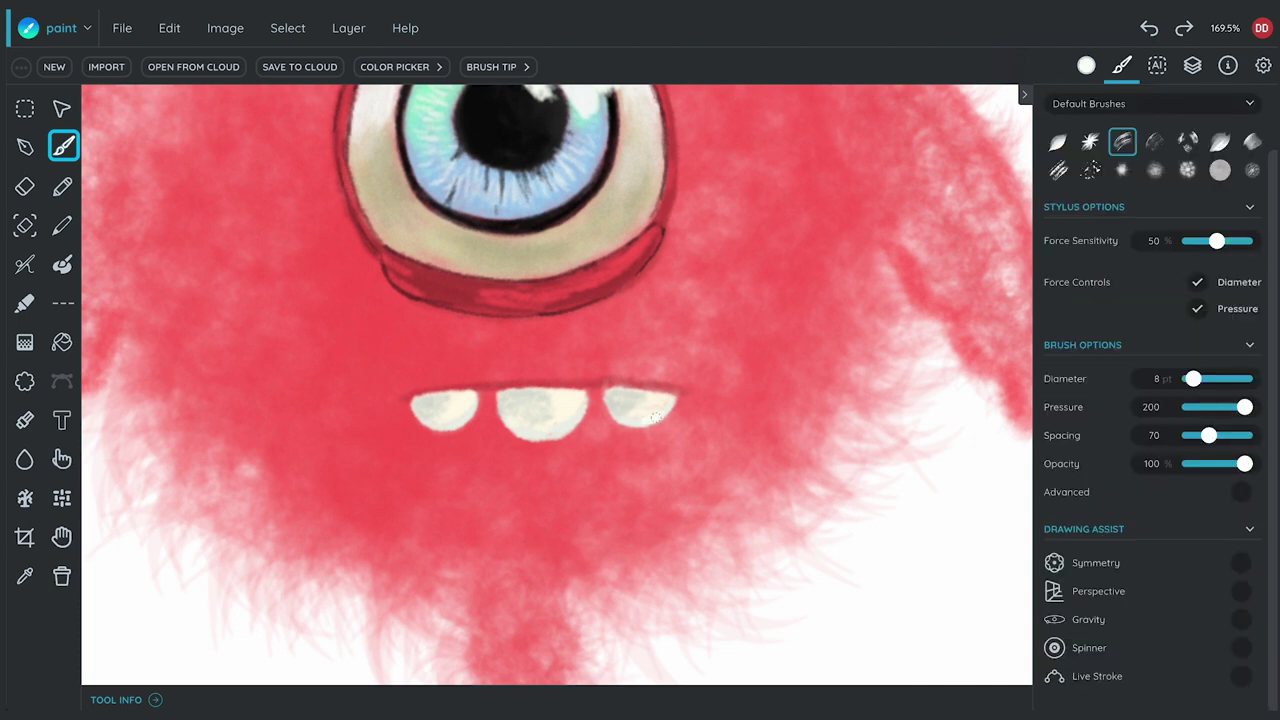
pyautogui.moveTo(584, 402)
pyautogui.mouseDown()
pyautogui.moveTo(536, 438)
pyautogui.moveTo(571, 431)
pyautogui.mouseUp()
pyautogui.moveTo(472, 402); pyautogui.dragTo(438, 427)
pyautogui.scroll(-7, 695, 350)
pyautogui.scroll(5, 640, 240)
pyautogui.scroll(1, 638, 322)
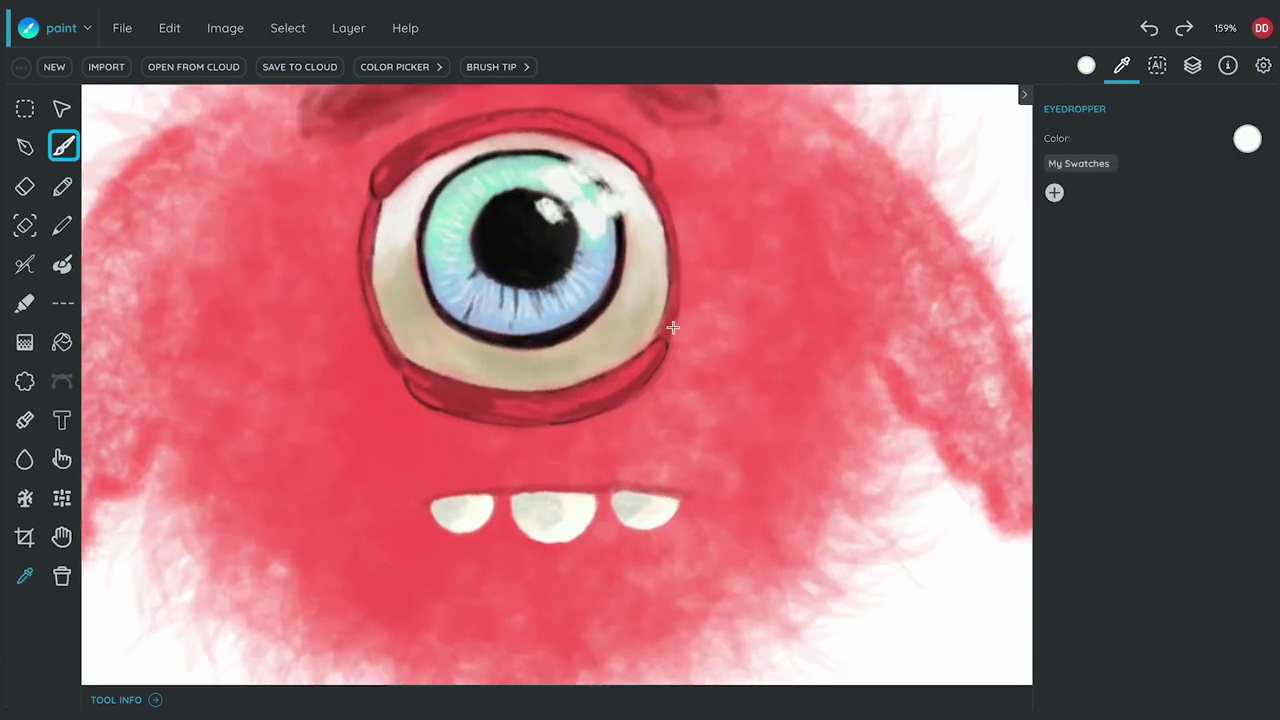
# - Sample the eye outline's red, paint the lip line above the teeth at pressure 182, and sample a lighter red for a 6 pt brush
pyautogui.keyDown('alt'); pyautogui.click(674, 328); pyautogui.keyUp('alt')
pyautogui.moveTo(1245, 482); pyautogui.dragTo(1240, 482)
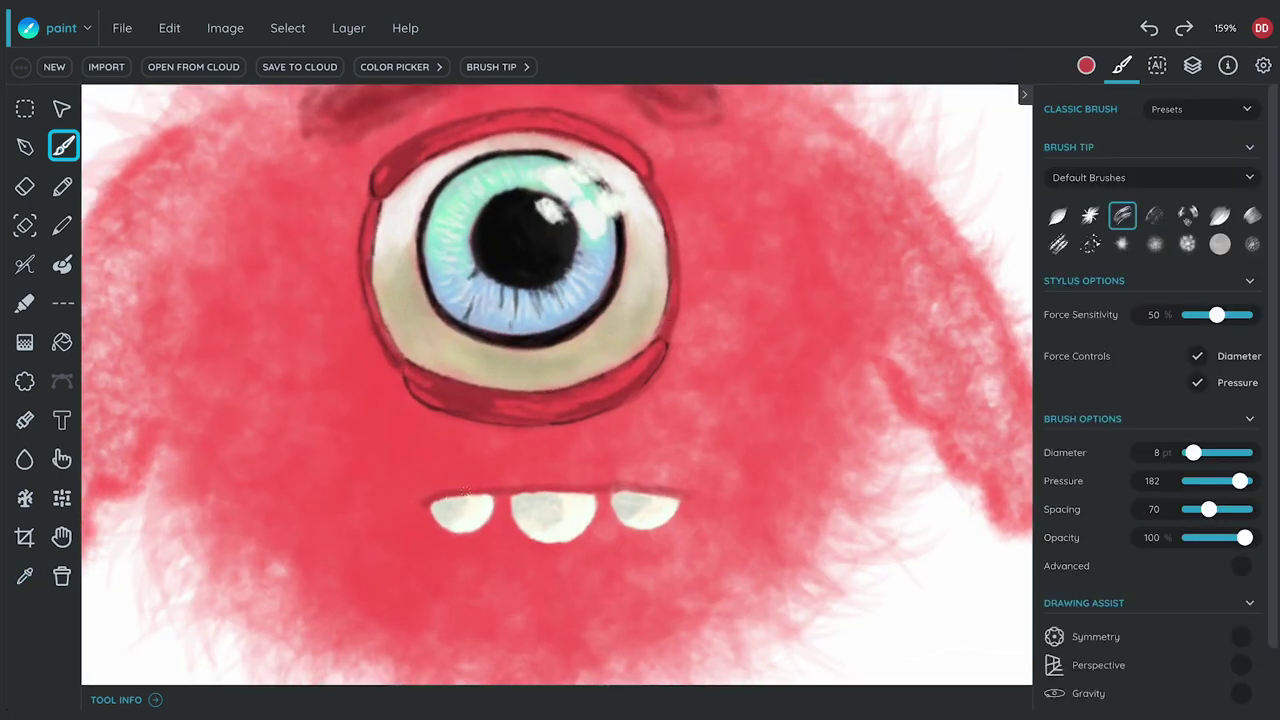
pyautogui.moveTo(678, 492); pyautogui.dragTo(440, 496)
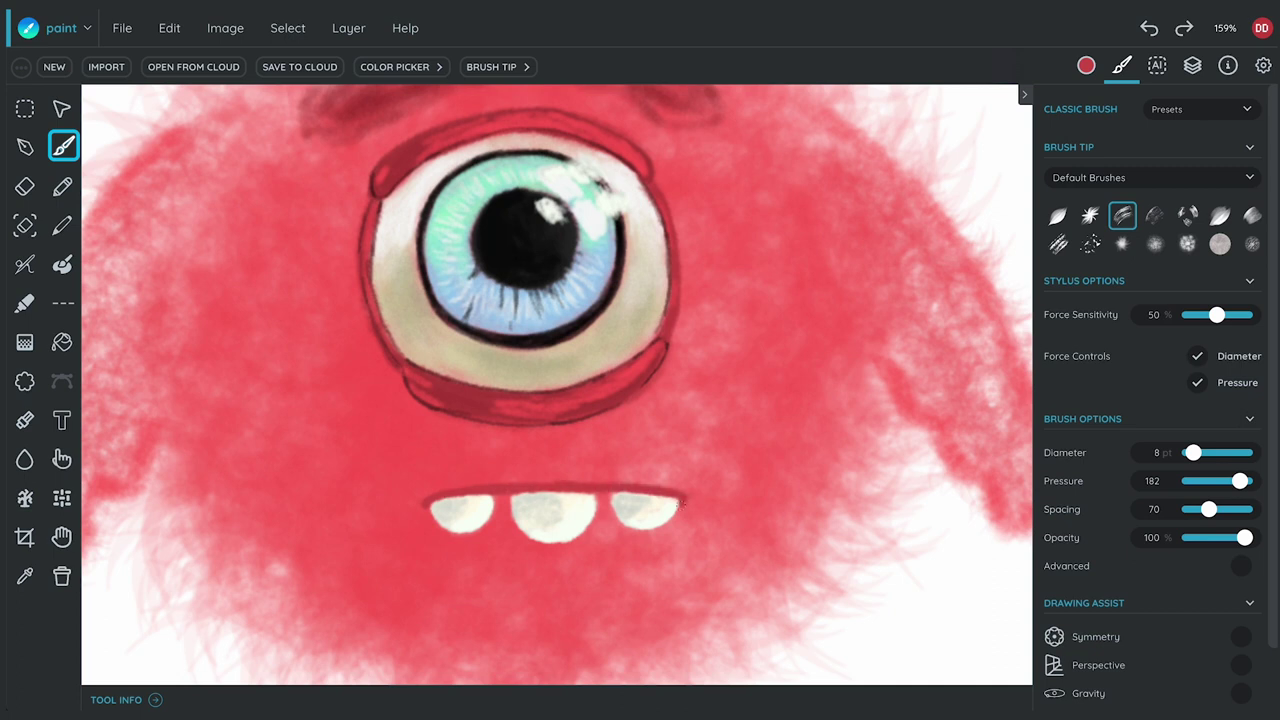
pyautogui.keyDown('alt'); pyautogui.click(620, 456); pyautogui.keyUp('alt')
pyautogui.moveTo(1194, 453); pyautogui.dragTo(1192, 453)
pyautogui.scroll(-5, 622, 322)
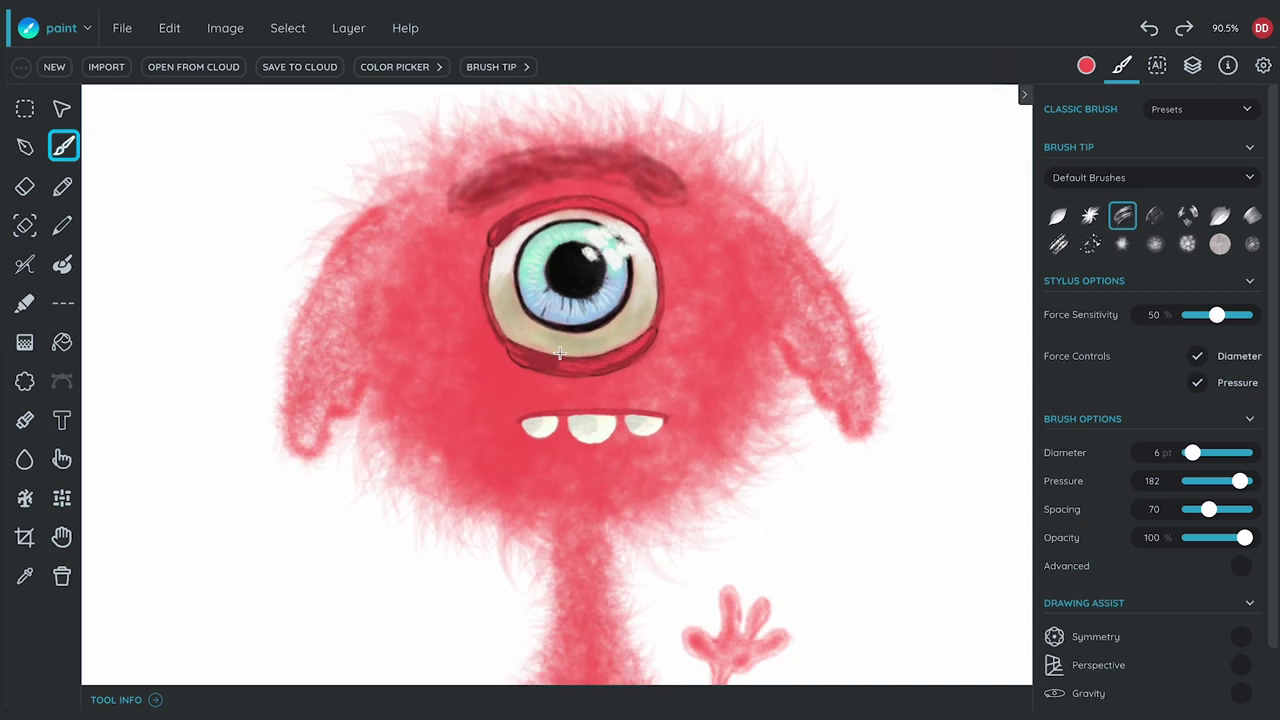
# - Add a new layer above the Mouth layer and clear its default name for renaming
pyautogui.click(1193, 66)
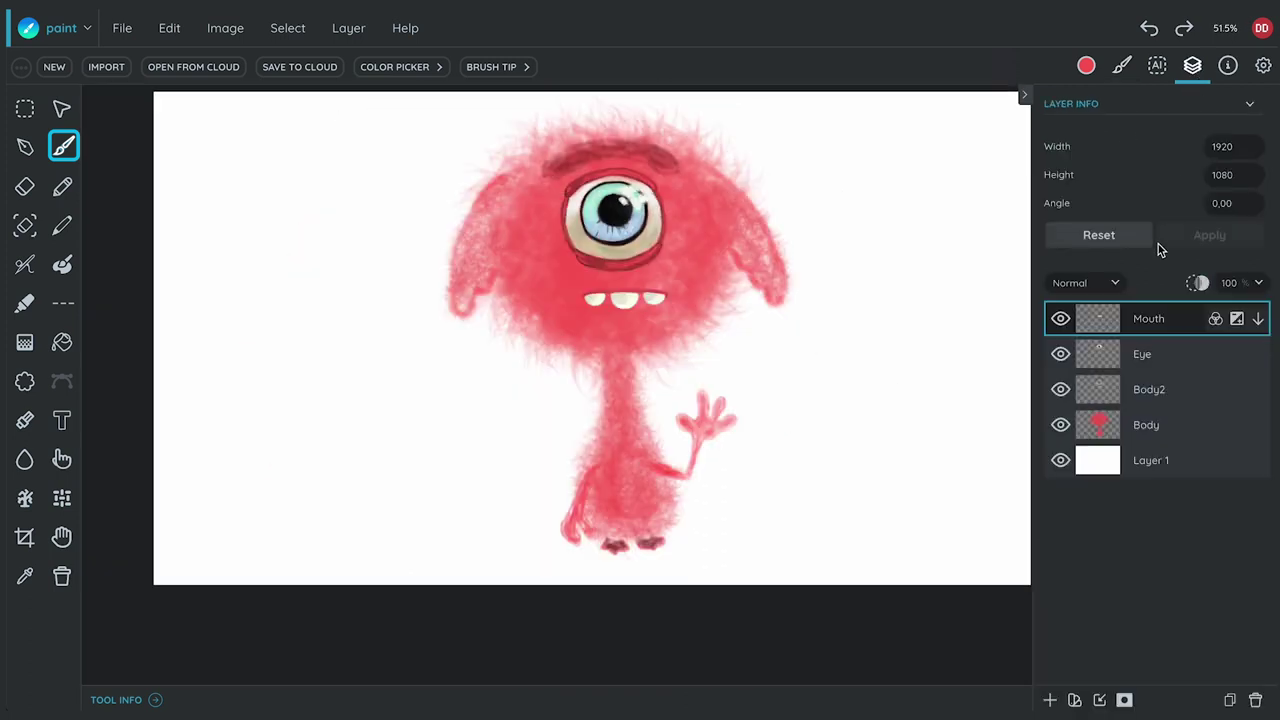
pyautogui.click(1049, 700)
pyautogui.click(1181, 322)
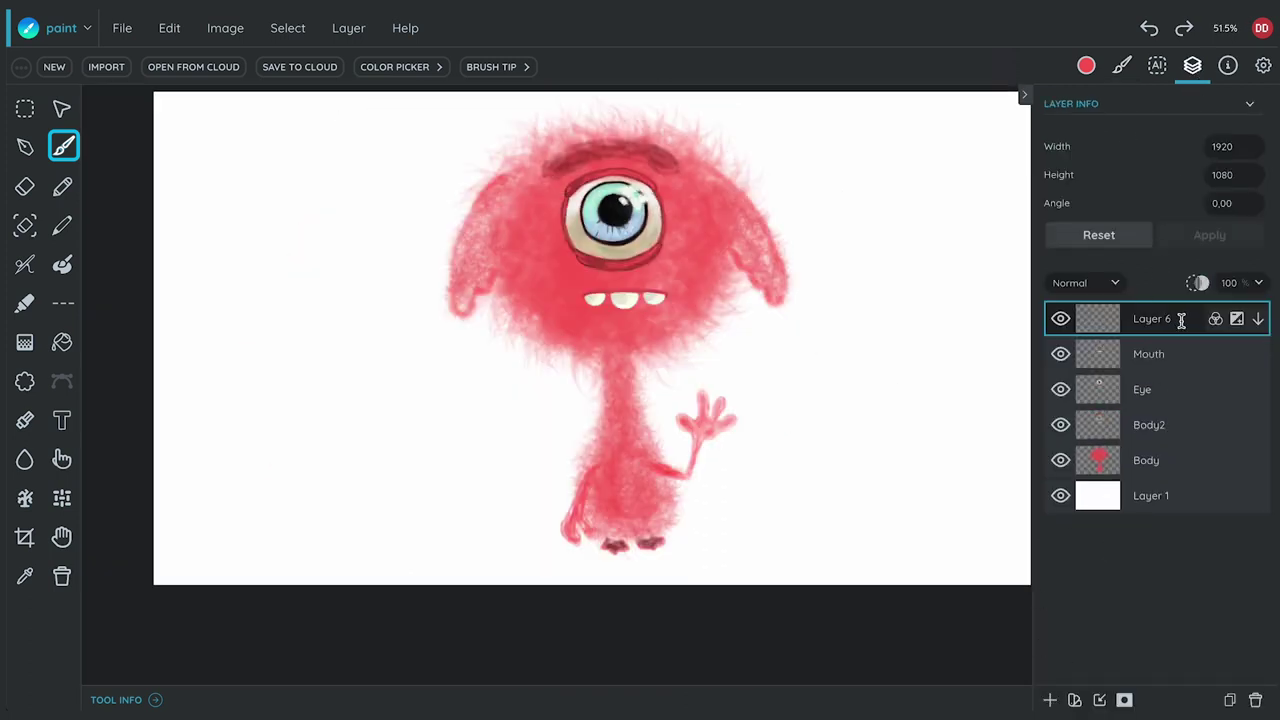
pyautogui.press('BackSpace')
# - Paint dark red shading on the raised hand's wrist, palm outline, finger bases and fingertips with a 10 pt brush at pressure 171
pyautogui.scroll(10, 691, 413)
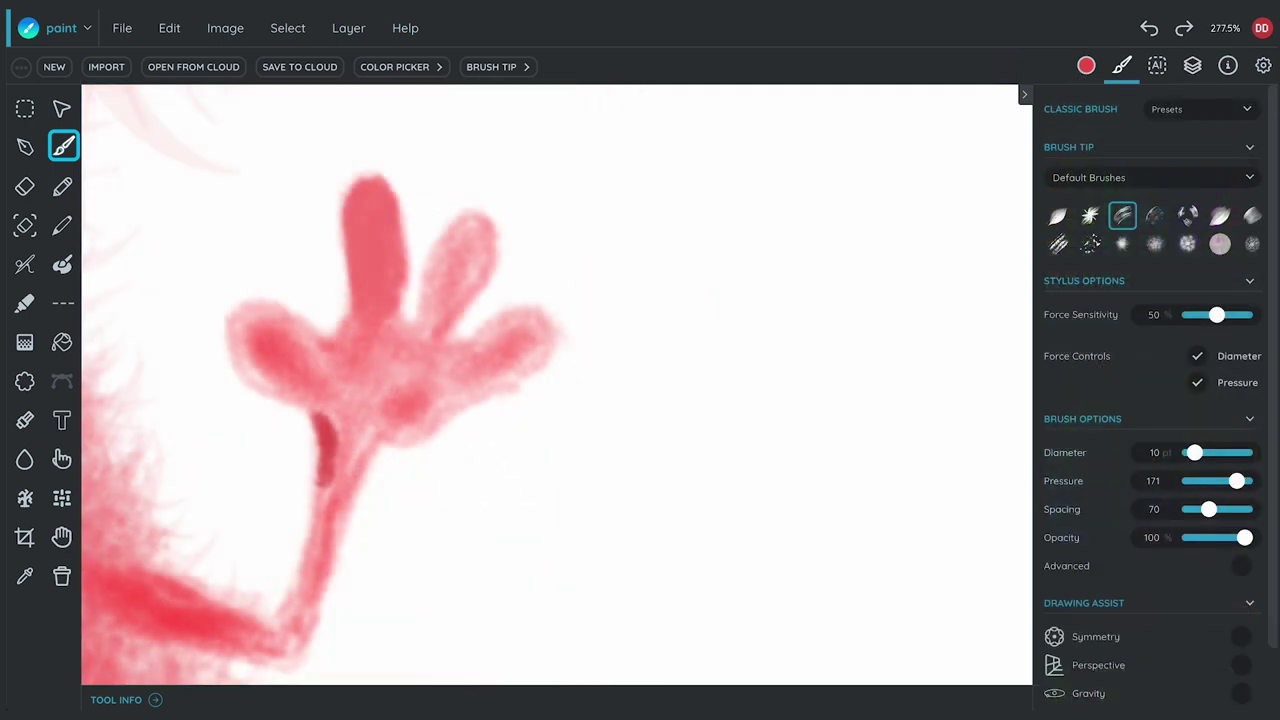
pyautogui.moveTo(332, 485)
pyautogui.mouseDown()
pyautogui.moveTo(345, 425)
pyautogui.moveTo(365, 430)
pyautogui.moveTo(352, 474)
pyautogui.moveTo(353, 449)
pyautogui.mouseUp()
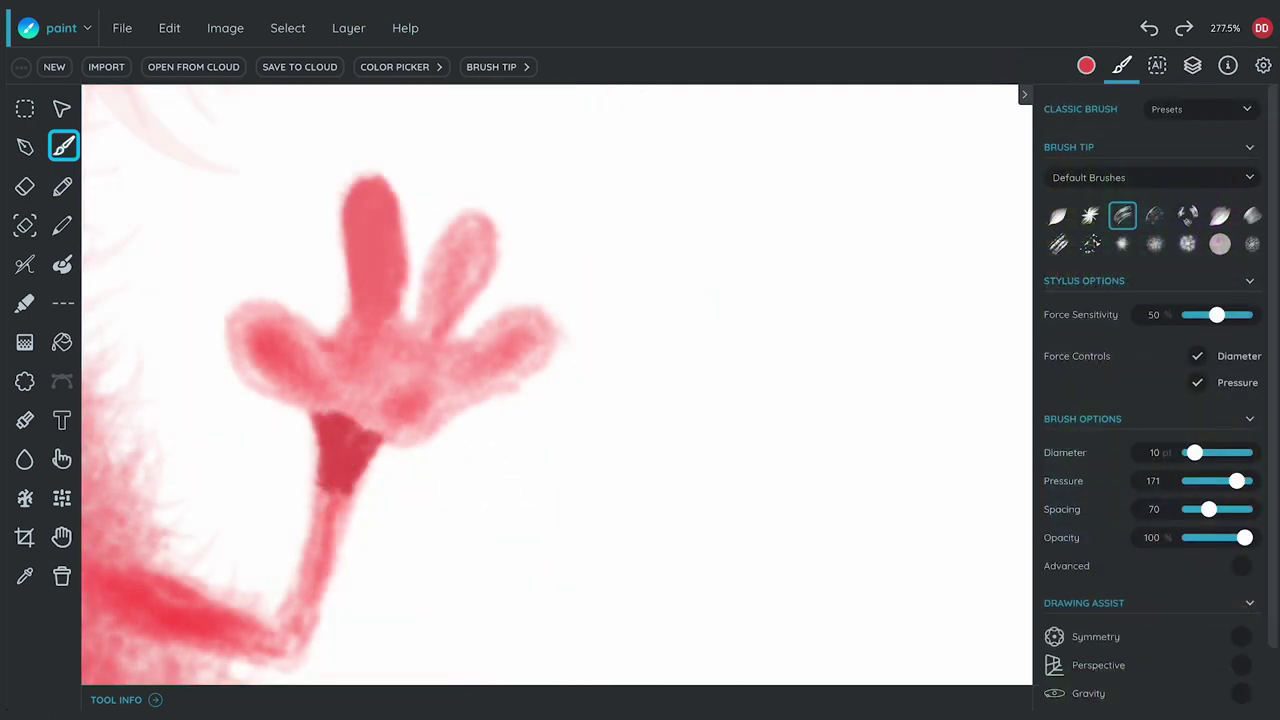
pyautogui.moveTo(340, 340)
pyautogui.mouseDown()
pyautogui.moveTo(392, 292)
pyautogui.moveTo(368, 287)
pyautogui.moveTo(412, 330)
pyautogui.moveTo(450, 325)
pyautogui.moveTo(440, 345)
pyautogui.moveTo(475, 405)
pyautogui.moveTo(385, 440)
pyautogui.moveTo(308, 345)
pyautogui.mouseUp()
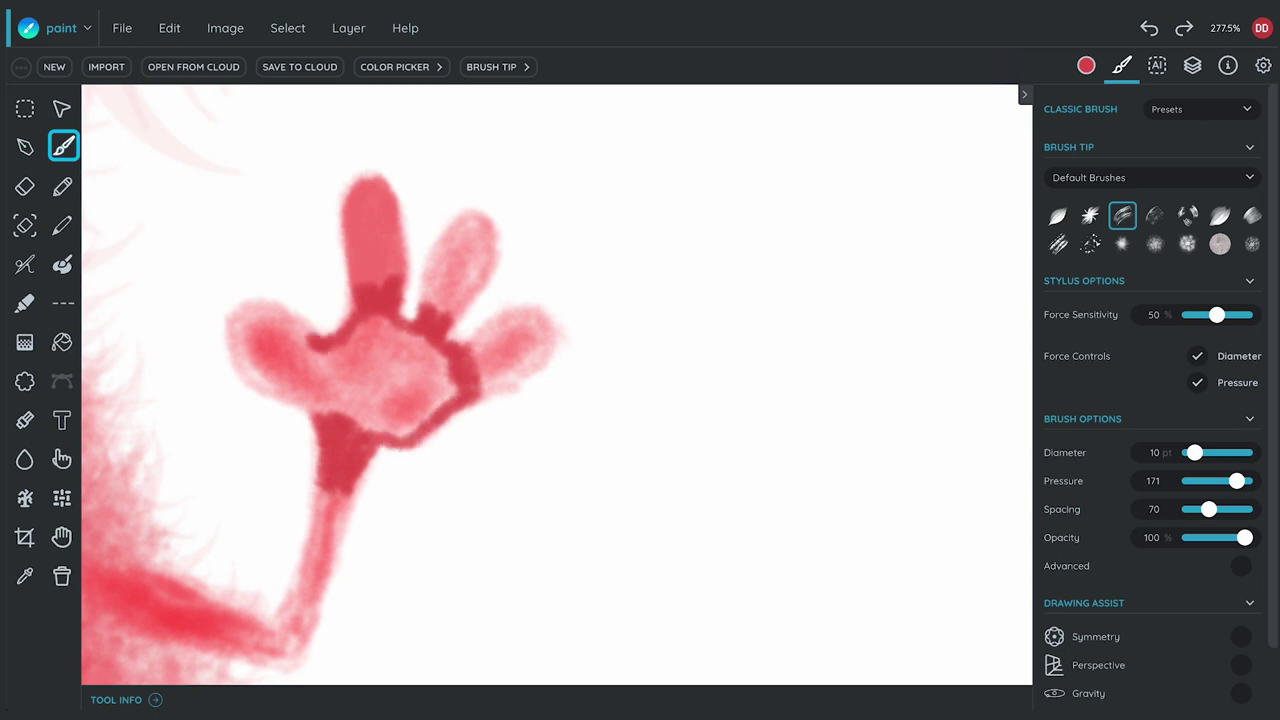
pyautogui.moveTo(346, 202)
pyautogui.mouseDown()
pyautogui.moveTo(372, 175)
pyautogui.moveTo(403, 232)
pyautogui.mouseUp()
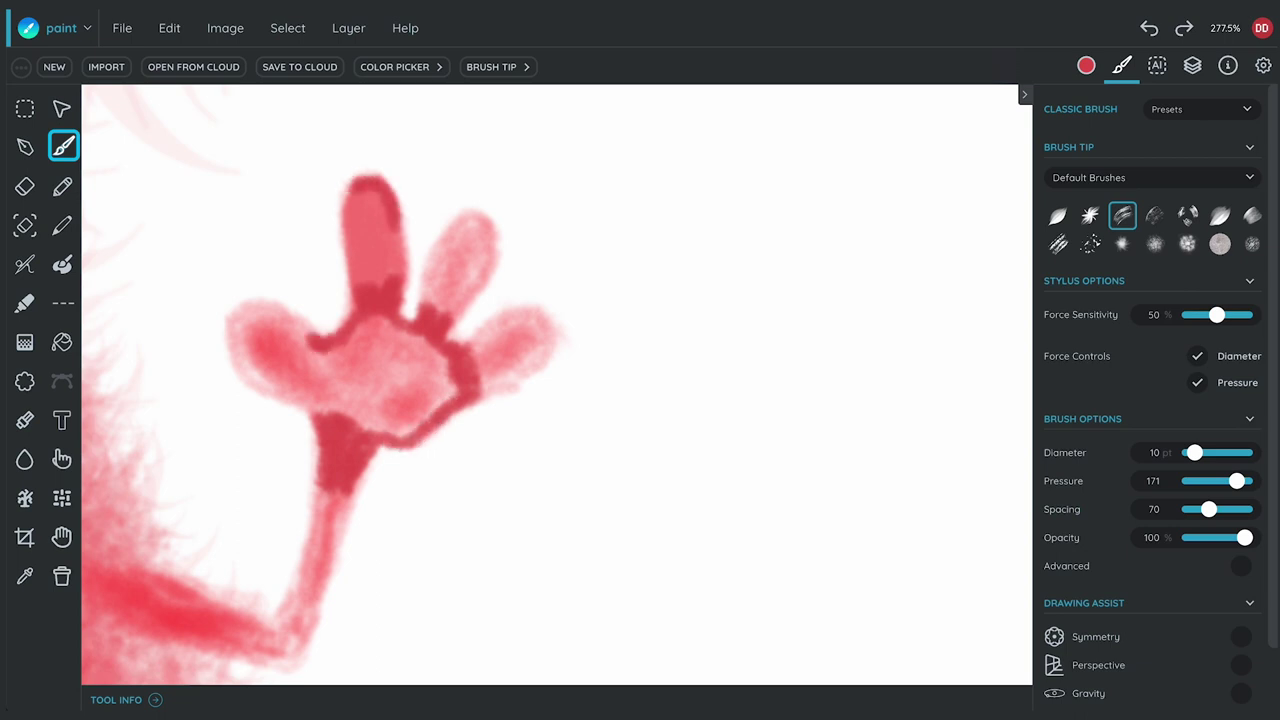
pyautogui.moveTo(250, 304)
pyautogui.mouseDown()
pyautogui.moveTo(318, 340)
pyautogui.moveTo(287, 319)
pyautogui.mouseUp()
# - Sample a lighter red from the raised hand and fill in its palm and fingers
pyautogui.click(25, 576)
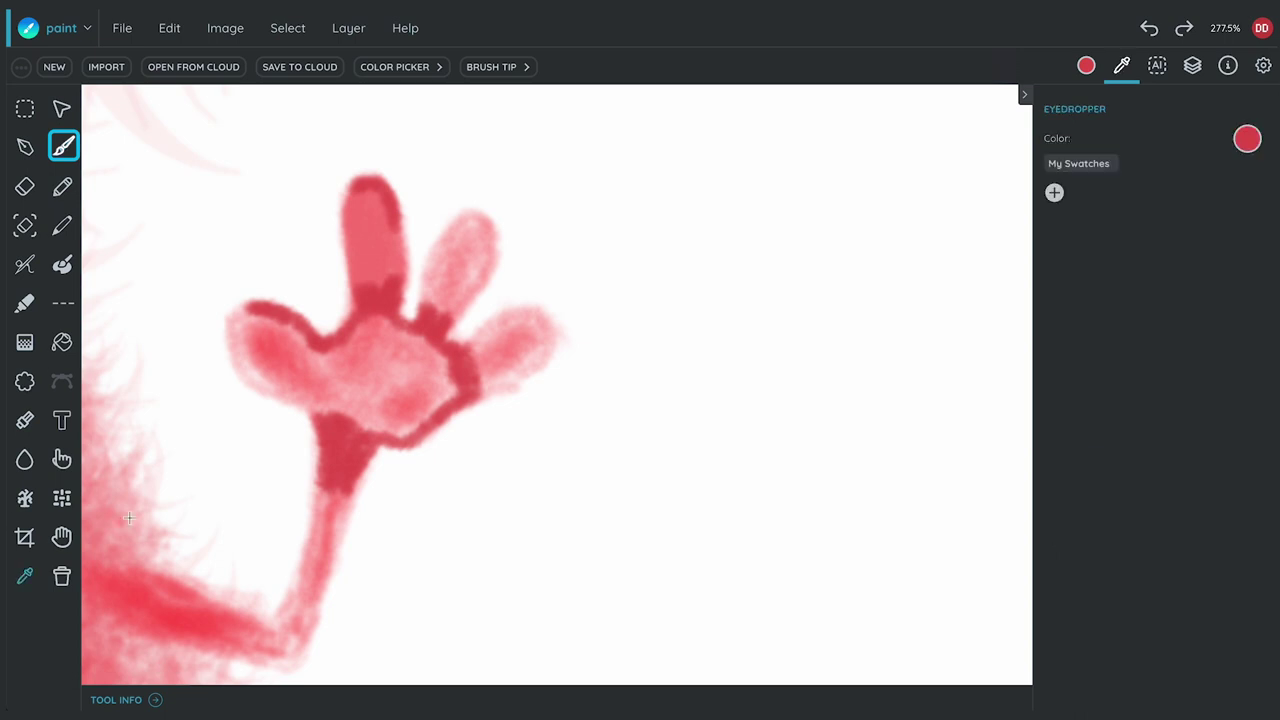
pyautogui.click(292, 326)
pyautogui.click(63, 149)
pyautogui.moveTo(358, 352)
pyautogui.mouseDown()
pyautogui.moveTo(435, 394)
pyautogui.moveTo(410, 352)
pyautogui.moveTo(342, 362)
pyautogui.moveTo(430, 420)
pyautogui.moveTo(368, 424)
pyautogui.moveTo(244, 340)
pyautogui.moveTo(333, 387)
pyautogui.mouseUp()
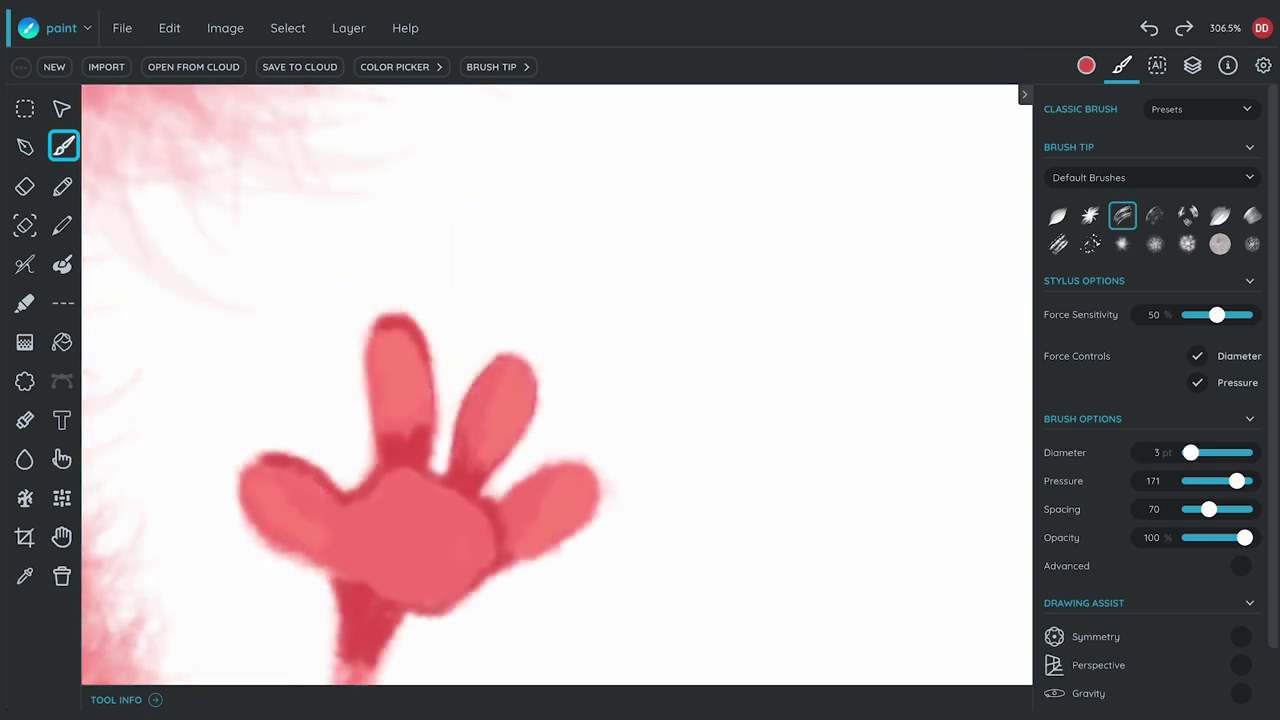
# - Outline the raised hand's fingers and thumb in dark red with a 3 pt brush
pyautogui.moveTo(428, 376); pyautogui.dragTo(433, 430)
pyautogui.moveTo(366, 362)
pyautogui.mouseDown()
pyautogui.moveTo(375, 446)
pyautogui.moveTo(382, 435)
pyautogui.mouseUp()
pyautogui.moveTo(426, 409); pyautogui.dragTo(420, 426)
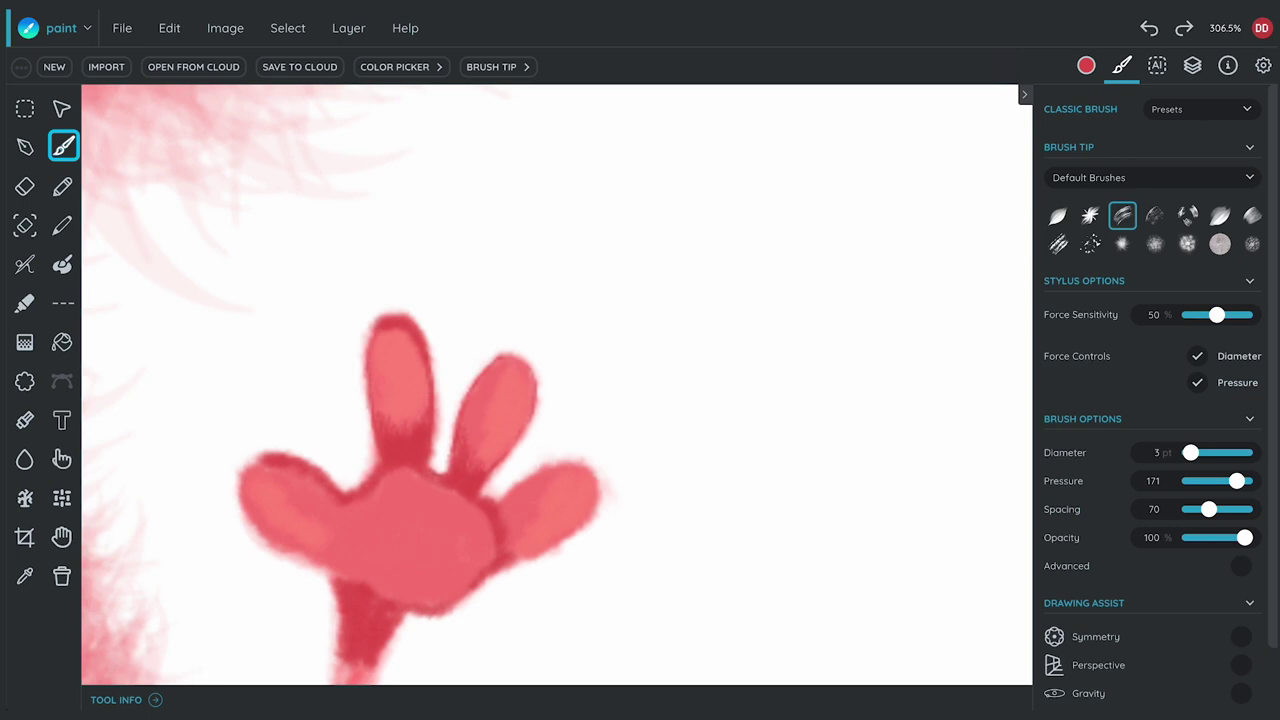
pyautogui.moveTo(501, 499); pyautogui.dragTo(586, 467)
pyautogui.moveTo(513, 561); pyautogui.dragTo(586, 516)
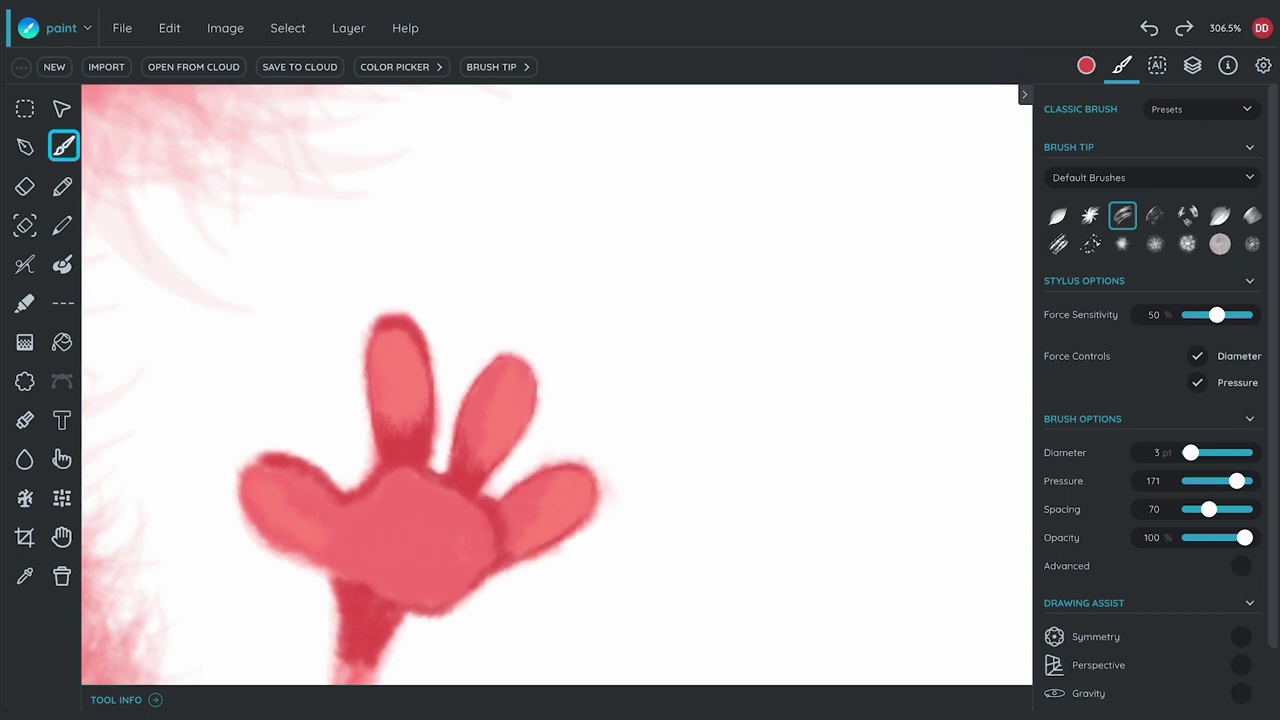
pyautogui.moveTo(334, 580)
pyautogui.mouseDown()
pyautogui.moveTo(276, 543)
pyautogui.moveTo(243, 498)
pyautogui.mouseUp()
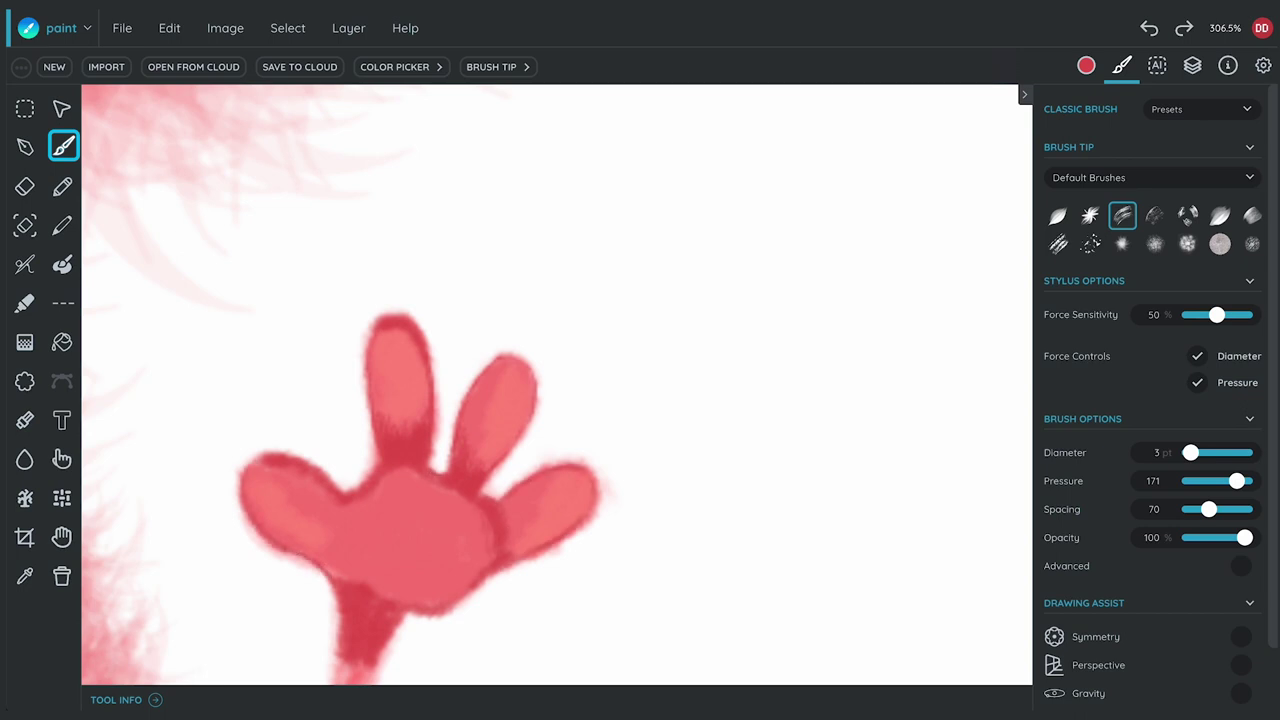
# - Set the brush to 7 pt and pressure 87, and paint soft shading and creases on the palm and fingers
pyautogui.scroll(-5, 447, 511)
pyautogui.scroll(5, 413, 610)
pyautogui.moveTo(1239, 482); pyautogui.dragTo(1232, 482)
pyautogui.moveTo(1190, 454); pyautogui.dragTo(1214, 483)
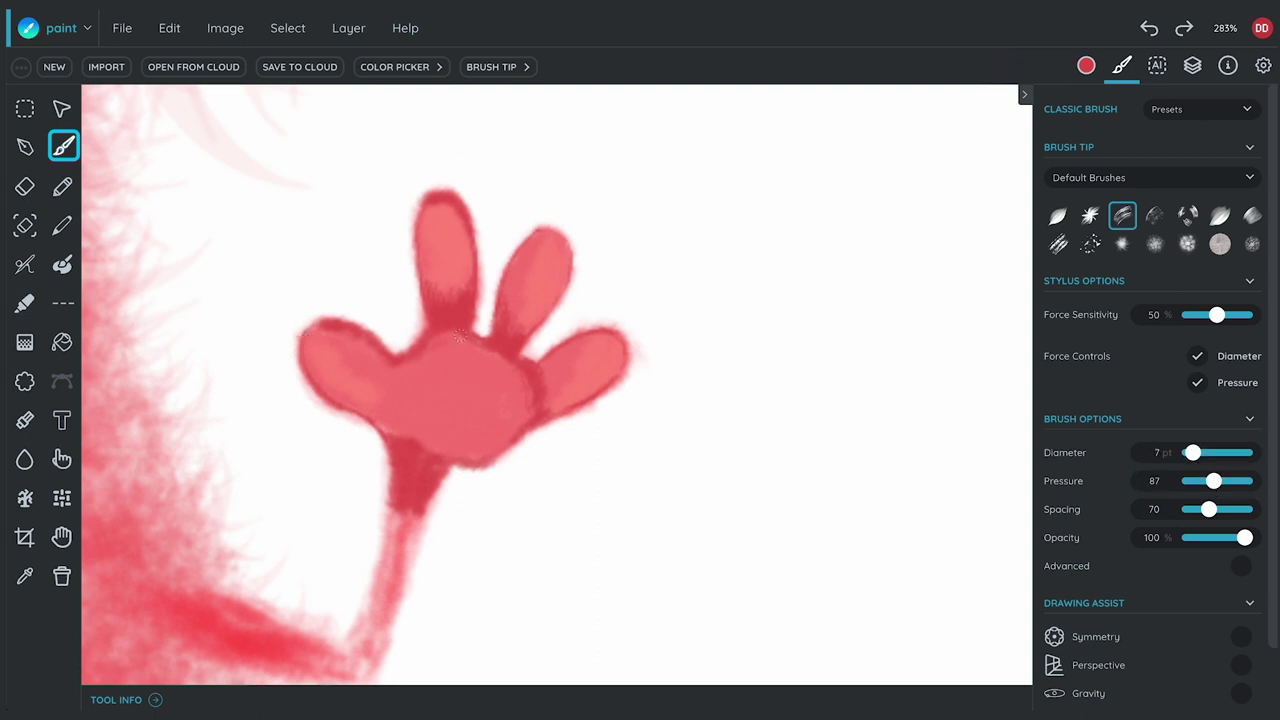
pyautogui.moveTo(430, 343)
pyautogui.mouseDown()
pyautogui.moveTo(521, 377)
pyautogui.moveTo(522, 412)
pyautogui.mouseUp()
pyautogui.moveTo(461, 290); pyautogui.dragTo(467, 272)
pyautogui.moveTo(360, 345); pyautogui.dragTo(398, 368)
pyautogui.moveTo(345, 337)
pyautogui.mouseDown()
pyautogui.moveTo(471, 342)
pyautogui.moveTo(488, 441)
pyautogui.mouseUp()
pyautogui.scroll(-5, 485, 458)
pyautogui.scroll(-2, 396, 507)
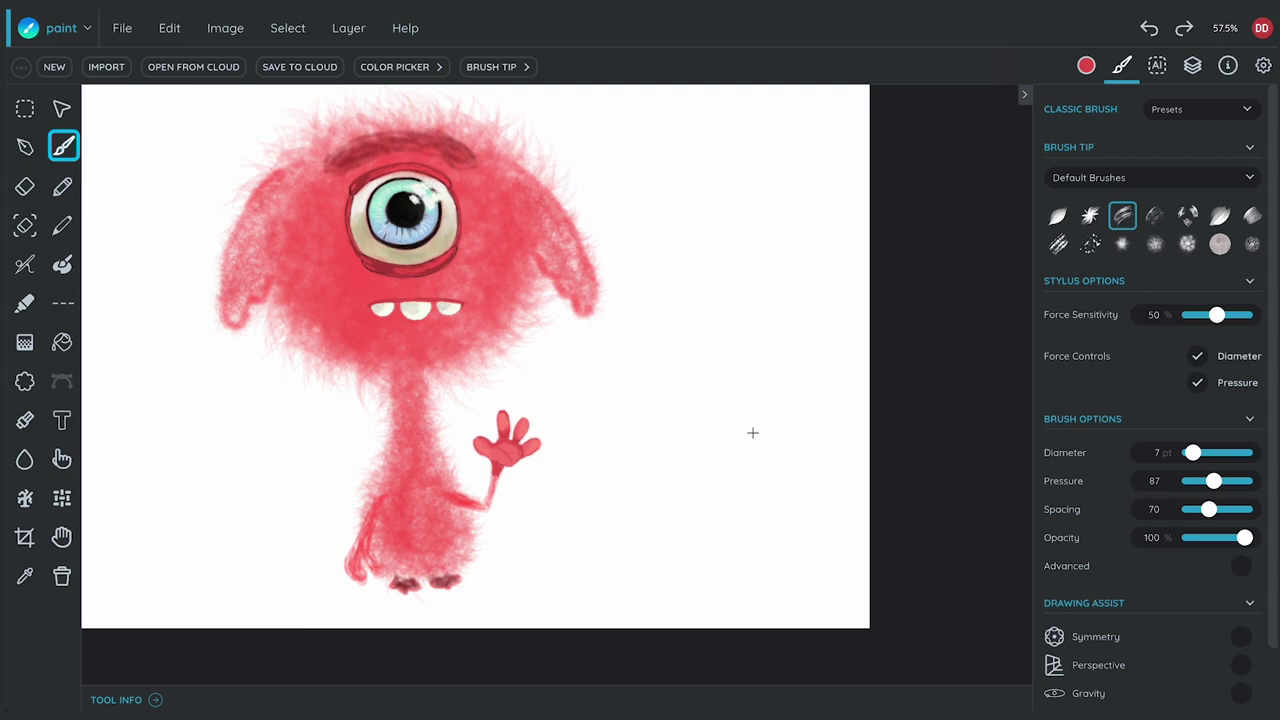
# - Fill in the raised arm with solid red and a darker edge, raising the brush pressure to 152
pyautogui.scroll(6, 480, 530)
pyautogui.moveTo(532, 328); pyautogui.dragTo(497, 430)
pyautogui.moveTo(378, 382); pyautogui.dragTo(454, 411)
pyautogui.moveTo(440, 405); pyautogui.dragTo(512, 450)
pyautogui.moveTo(1214, 481); pyautogui.dragTo(1231, 481)
pyautogui.scroll(3, 655, 473)
pyautogui.moveTo(372, 270); pyautogui.dragTo(334, 383)
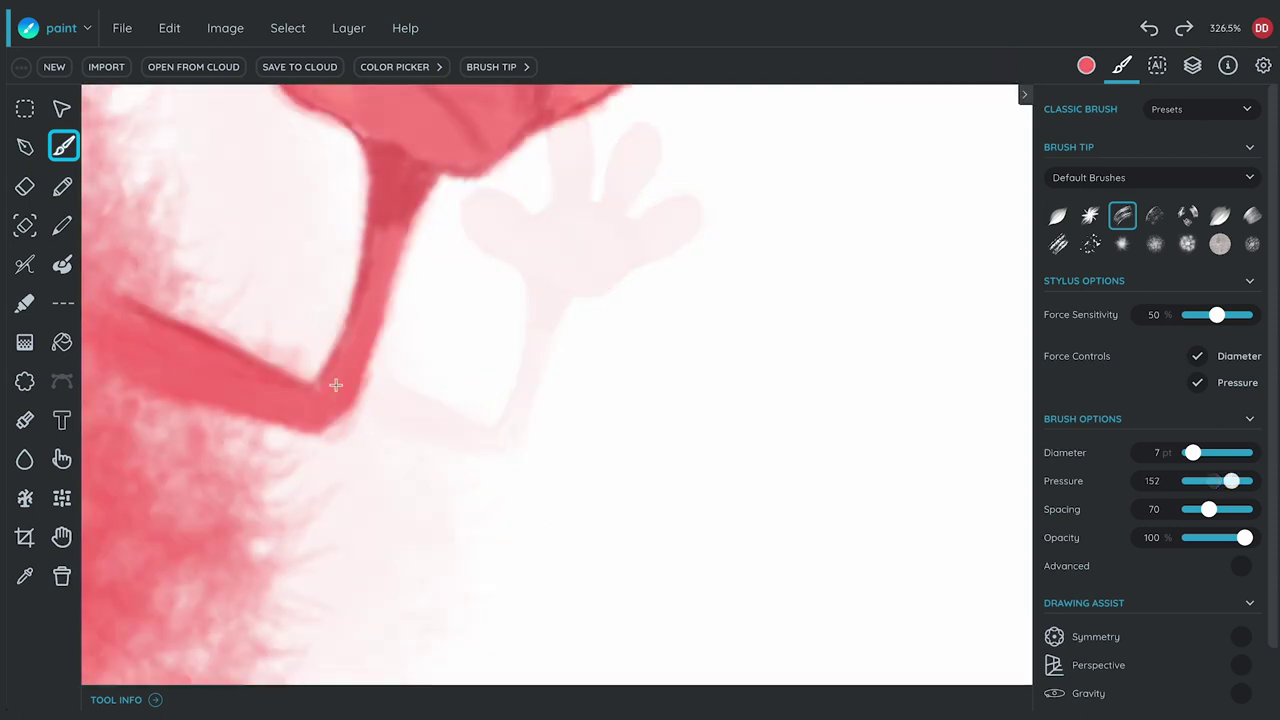
# - Paint the lowered arm beside the body and its hand and thumb in solid red with the 7 pt brush
pyautogui.scroll(-3, 335, 422)
pyautogui.scroll(-8, 339, 416)
pyautogui.scroll(8, 398, 430)
pyautogui.moveTo(320, 298); pyautogui.dragTo(258, 420)
pyautogui.moveTo(330, 238)
pyautogui.mouseDown()
pyautogui.moveTo(252, 438)
pyautogui.moveTo(293, 382)
pyautogui.mouseUp()
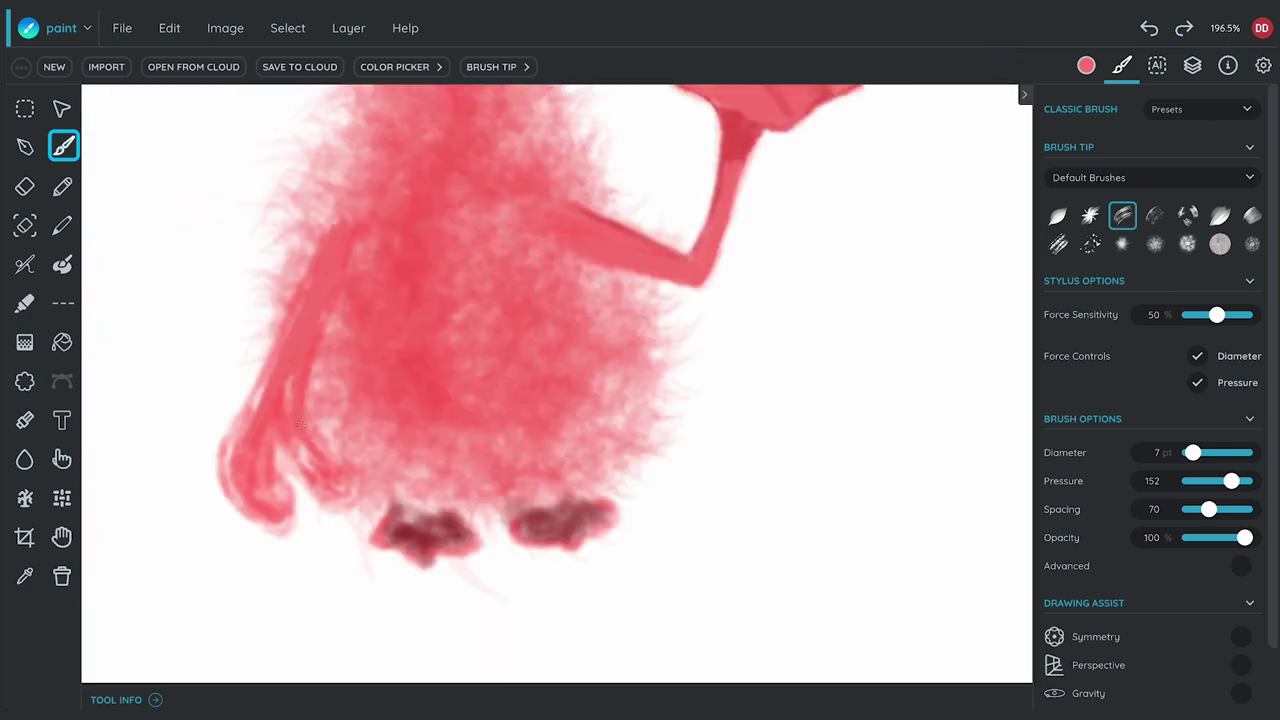
pyautogui.moveTo(308, 438)
pyautogui.mouseDown()
pyautogui.moveTo(319, 474)
pyautogui.moveTo(349, 478)
pyautogui.moveTo(360, 514)
pyautogui.mouseUp()
# - Define the lowered arm and hand with darker red edges and shade inside the curled fingers
pyautogui.scroll(-3, 440, 400)
pyautogui.scroll(4, 400, 345)
pyautogui.moveTo(302, 470)
pyautogui.mouseDown()
pyautogui.moveTo(328, 498)
pyautogui.moveTo(268, 540)
pyautogui.mouseUp()
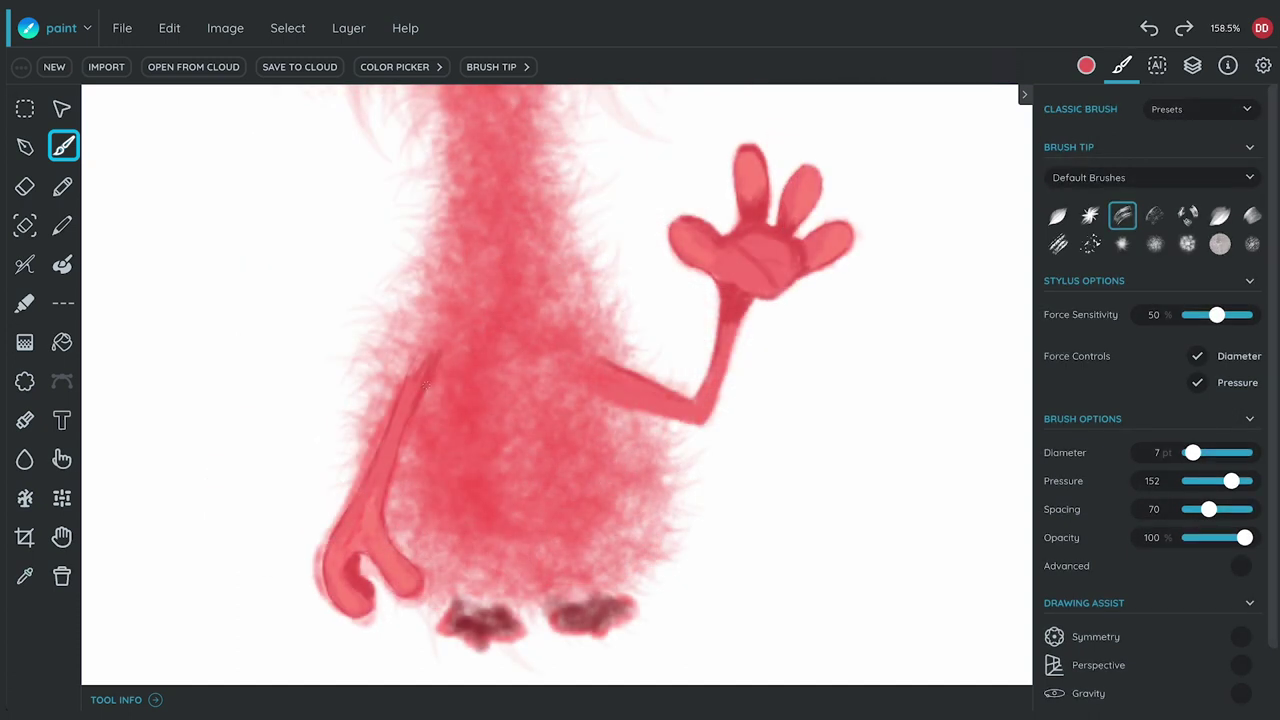
pyautogui.scroll(2, 560, 400)
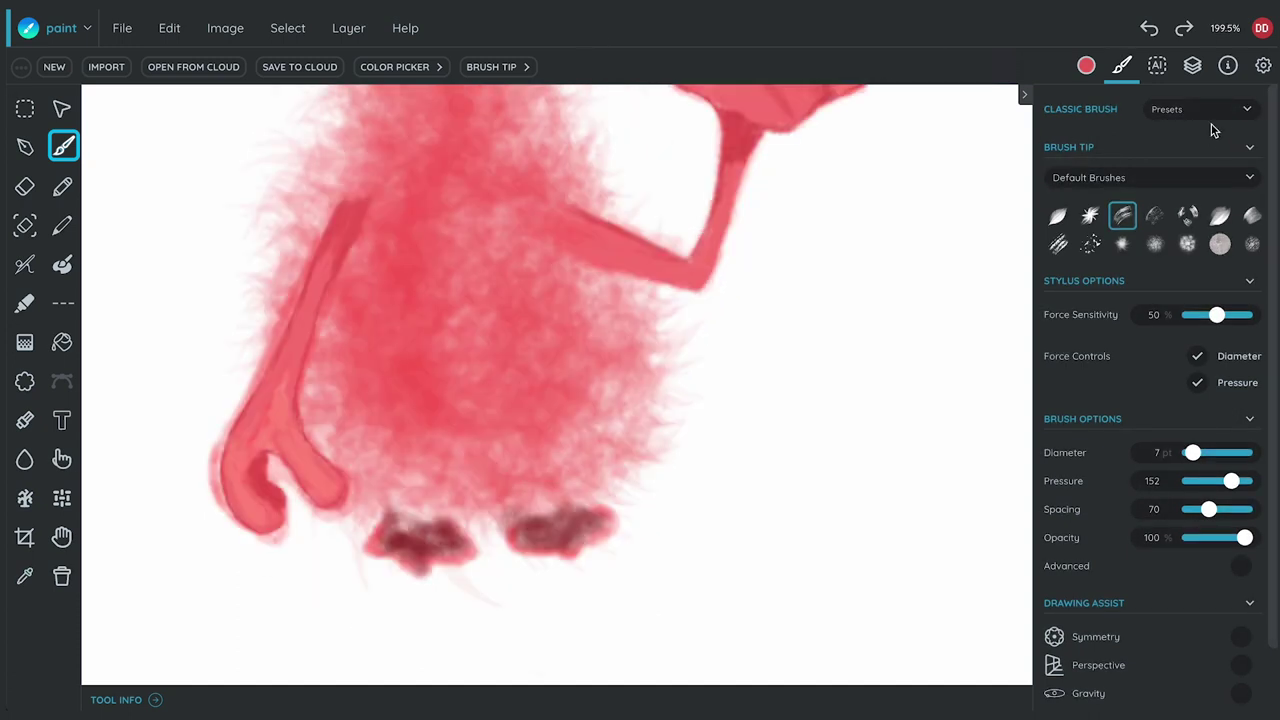
# - Add a new layer above the Hands layer and name it feet
pyautogui.click(1192, 65)
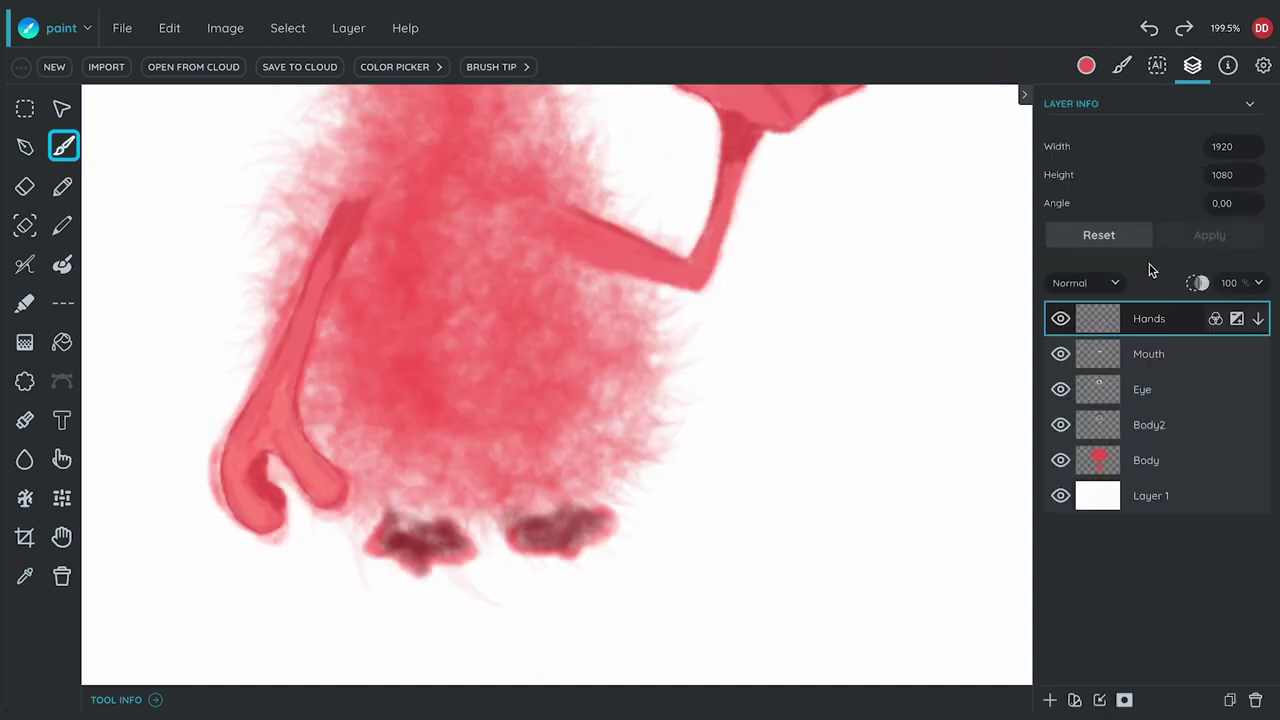
pyautogui.click(1051, 701)
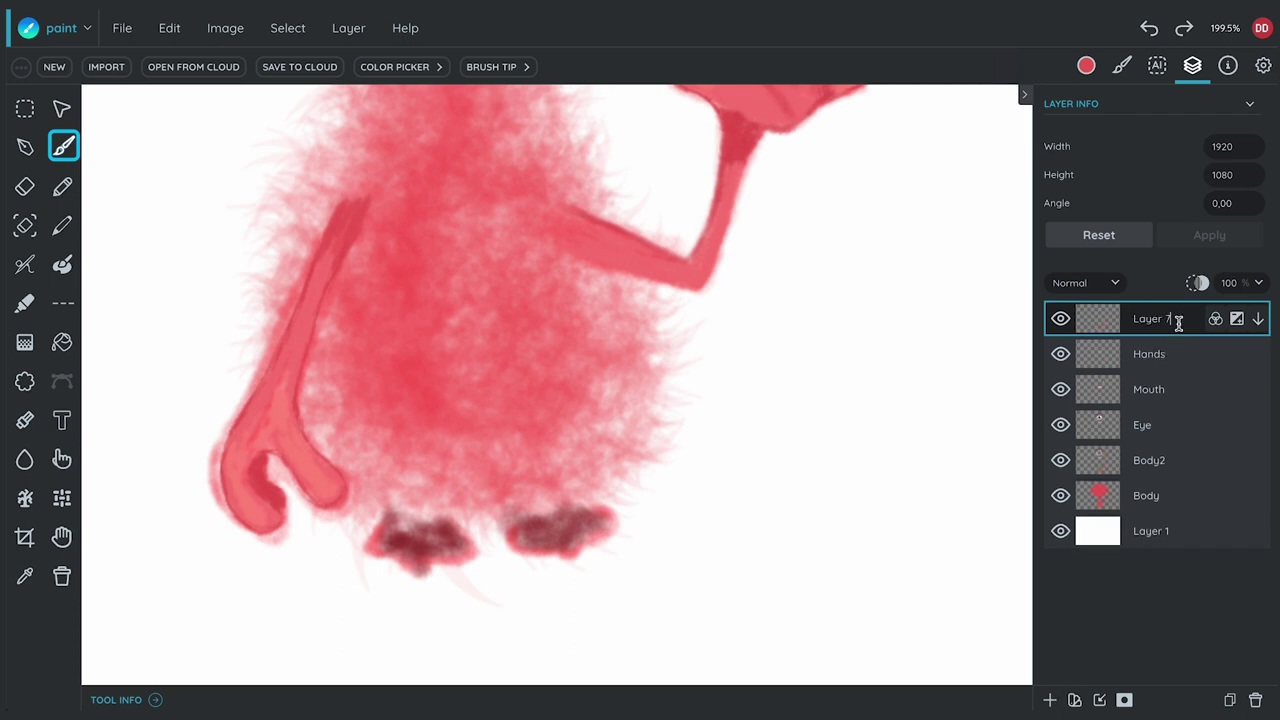
pyautogui.doubleClick(1178, 318)
pyautogui.write('feet')
pyautogui.press('Return')
# - Sample dark red from the left foot and fill both feet solidly, using a 12 pt brush and a 7 pt brush for the edges
pyautogui.press('i')
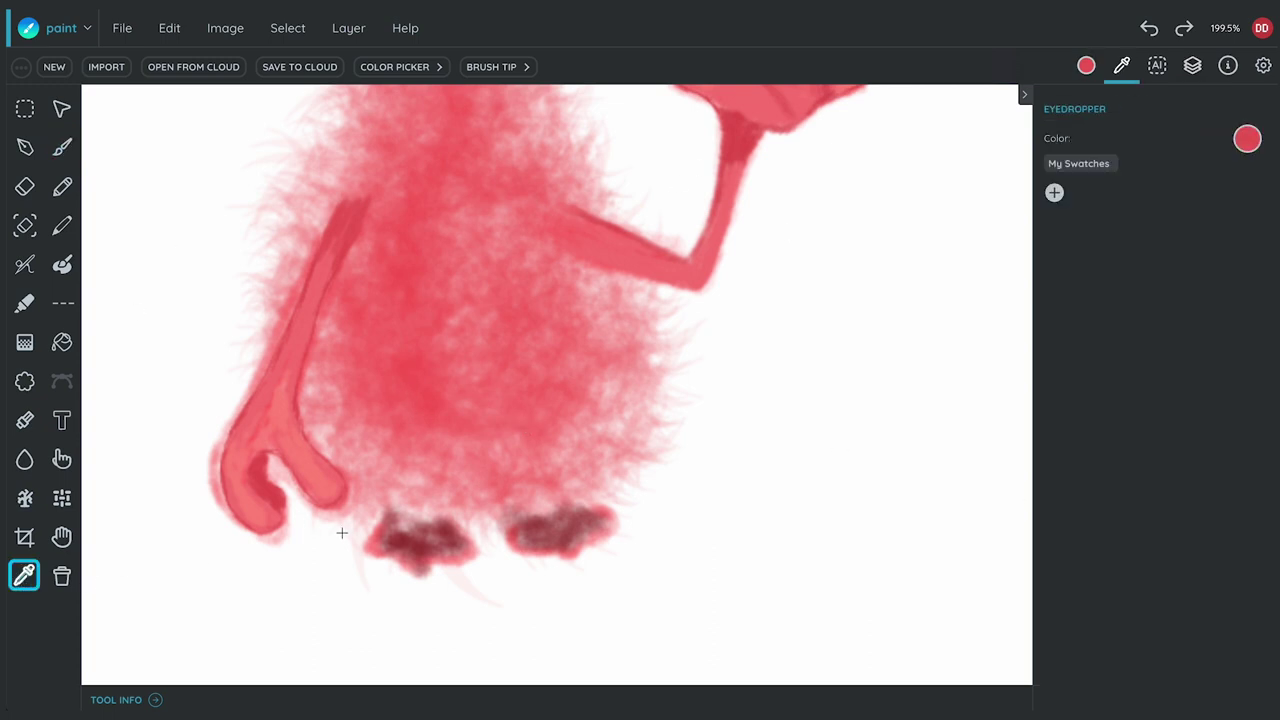
pyautogui.click(415, 546)
pyautogui.click(61, 147)
pyautogui.moveTo(1190, 452); pyautogui.dragTo(1192, 453)
pyautogui.moveTo(420, 530)
pyautogui.mouseDown()
pyautogui.moveTo(368, 542)
pyautogui.moveTo(405, 560)
pyautogui.mouseUp()
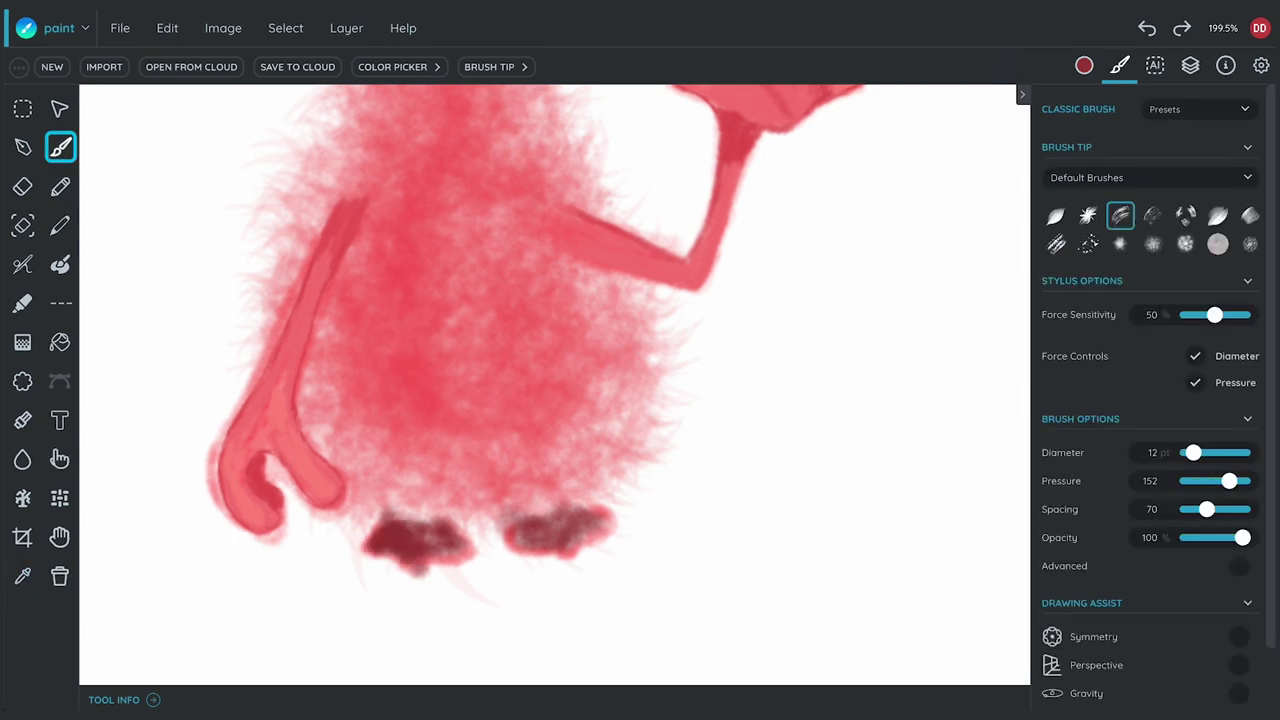
pyautogui.moveTo(1193, 453); pyautogui.dragTo(1190, 453)
pyautogui.moveTo(408, 563)
pyautogui.mouseDown()
pyautogui.moveTo(370, 545)
pyautogui.moveTo(460, 548)
pyautogui.moveTo(430, 528)
pyautogui.moveTo(430, 540)
pyautogui.moveTo(418, 515)
pyautogui.moveTo(565, 562)
pyautogui.moveTo(605, 510)
pyautogui.moveTo(567, 538)
pyautogui.moveTo(585, 515)
pyautogui.moveTo(515, 525)
pyautogui.moveTo(572, 508)
pyautogui.mouseUp()
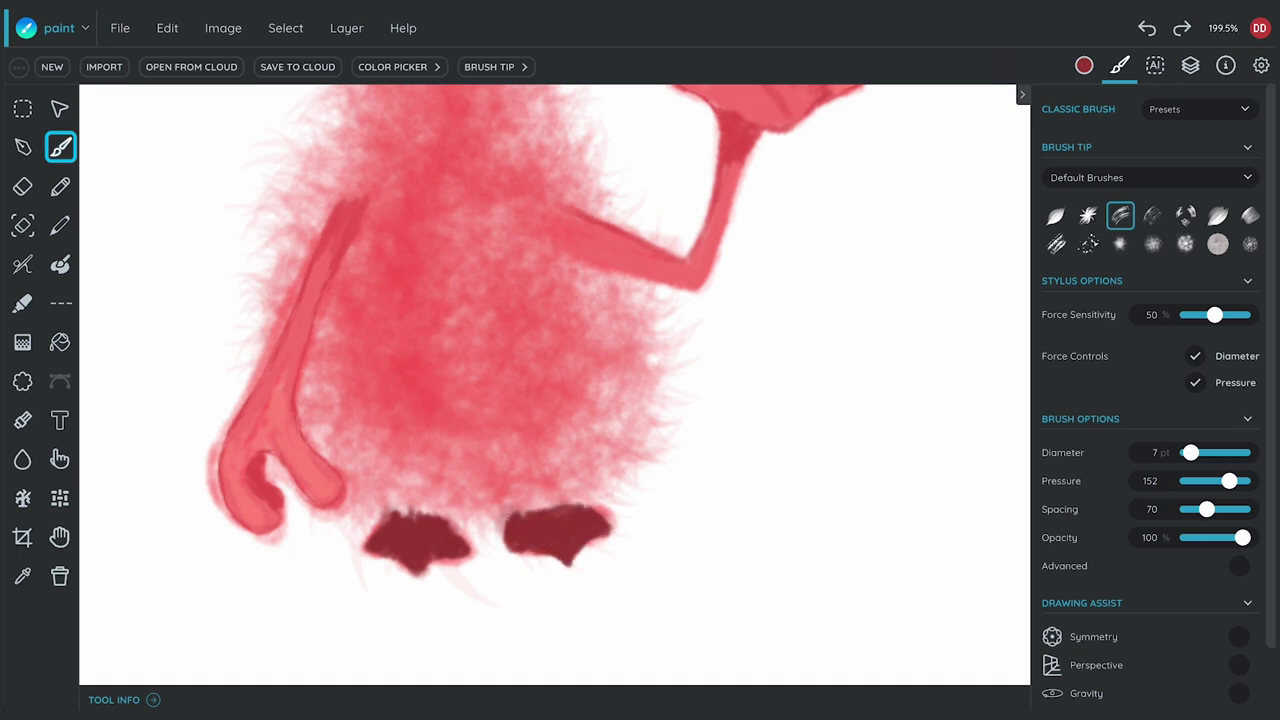
pyautogui.moveTo(566, 563); pyautogui.dragTo(589, 545)
# - Brighten the dark red brush color and paint lighter red streaks between the toes on both feet
pyautogui.click(1084, 65)
pyautogui.moveTo(1171, 610); pyautogui.dragTo(1212, 610)
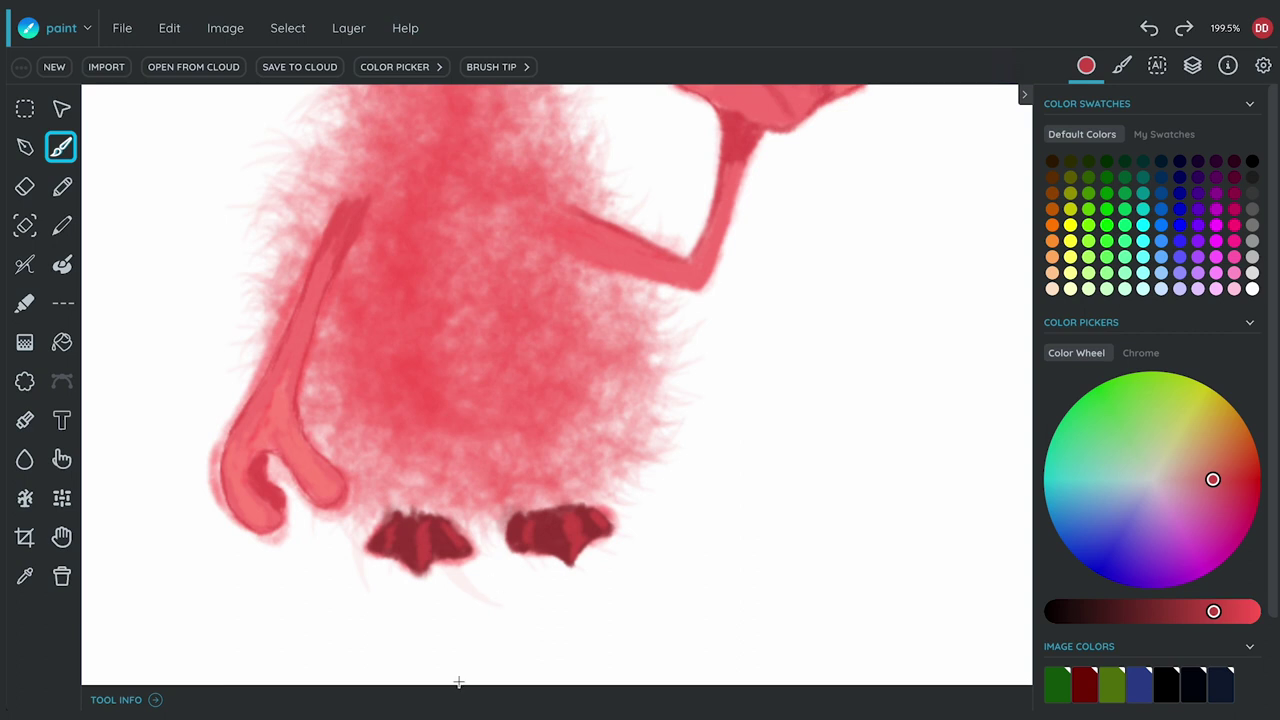
pyautogui.scroll(-8, 598, 313)
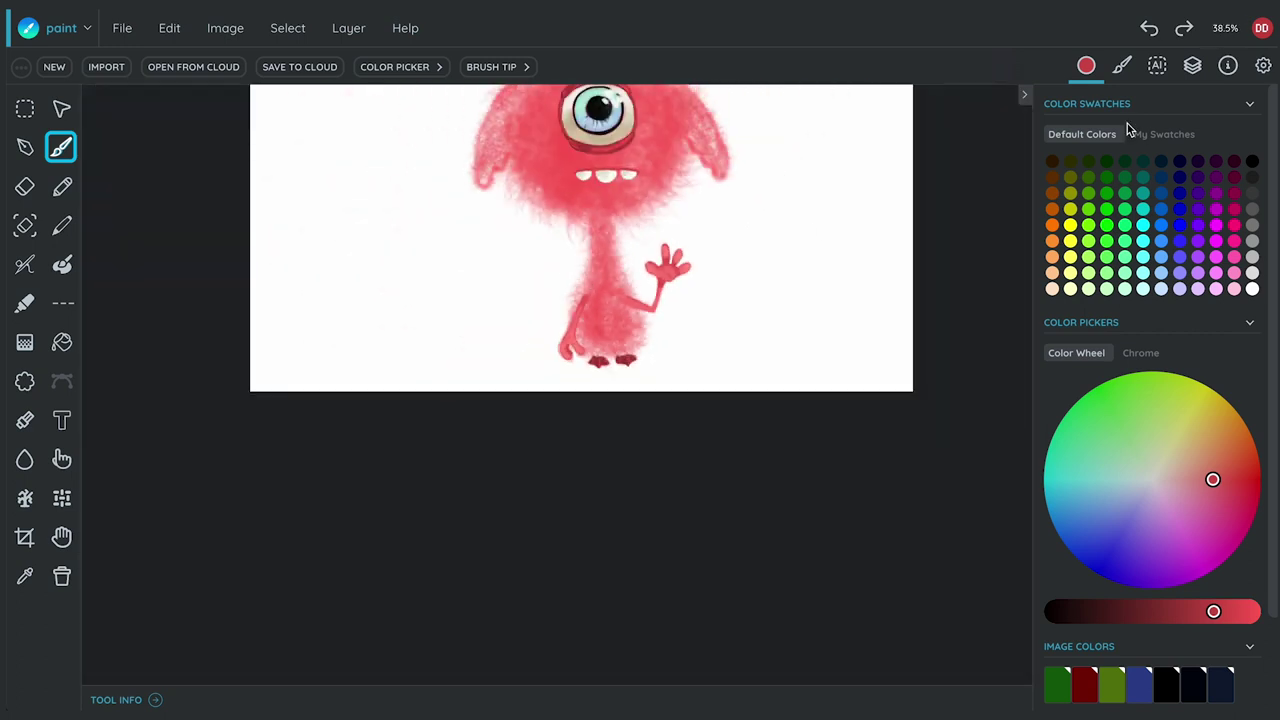